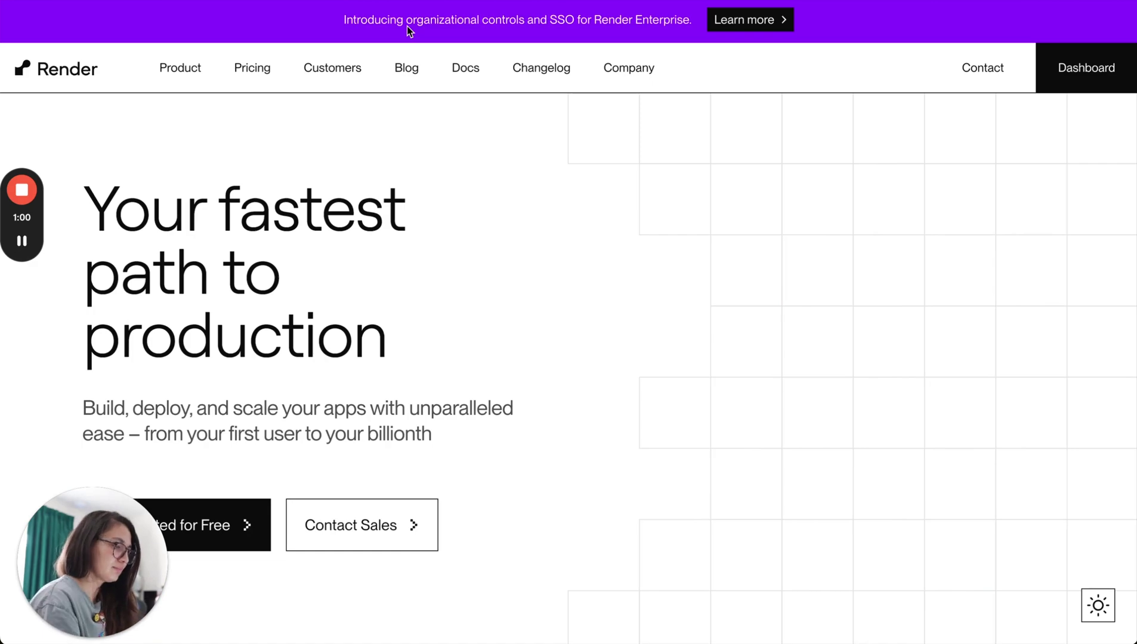
Switch to the presentation showing the 'Step-by-Step Setup Process' slide.
key(super+Tab)
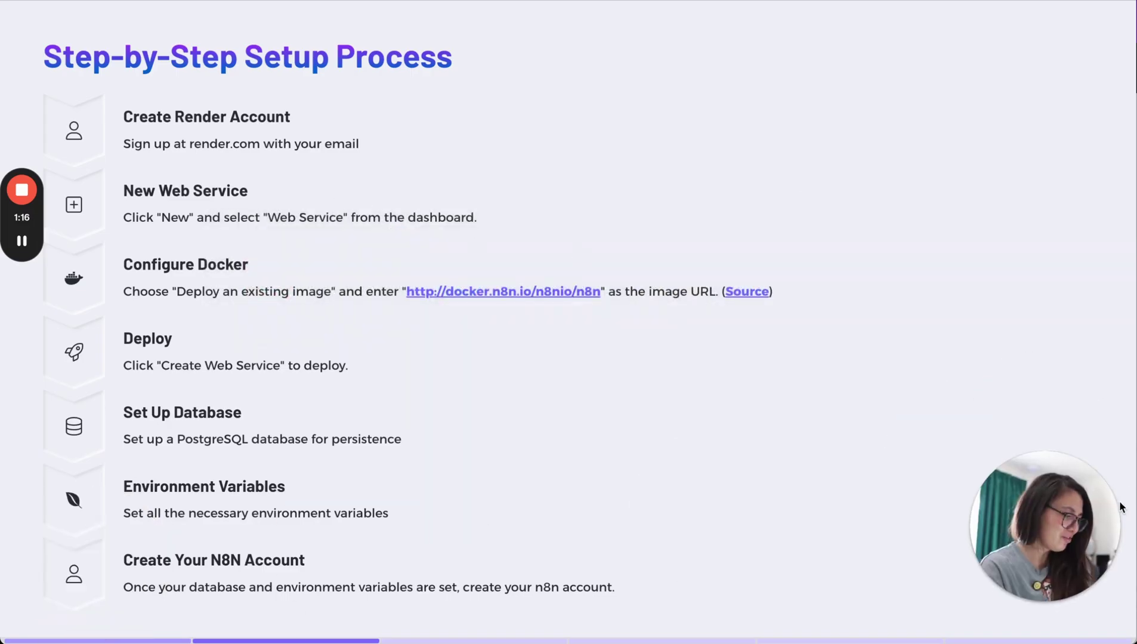
Review the seven-step n8n deployment slide, then switch back to the browser.
mouse_move(34, 222)
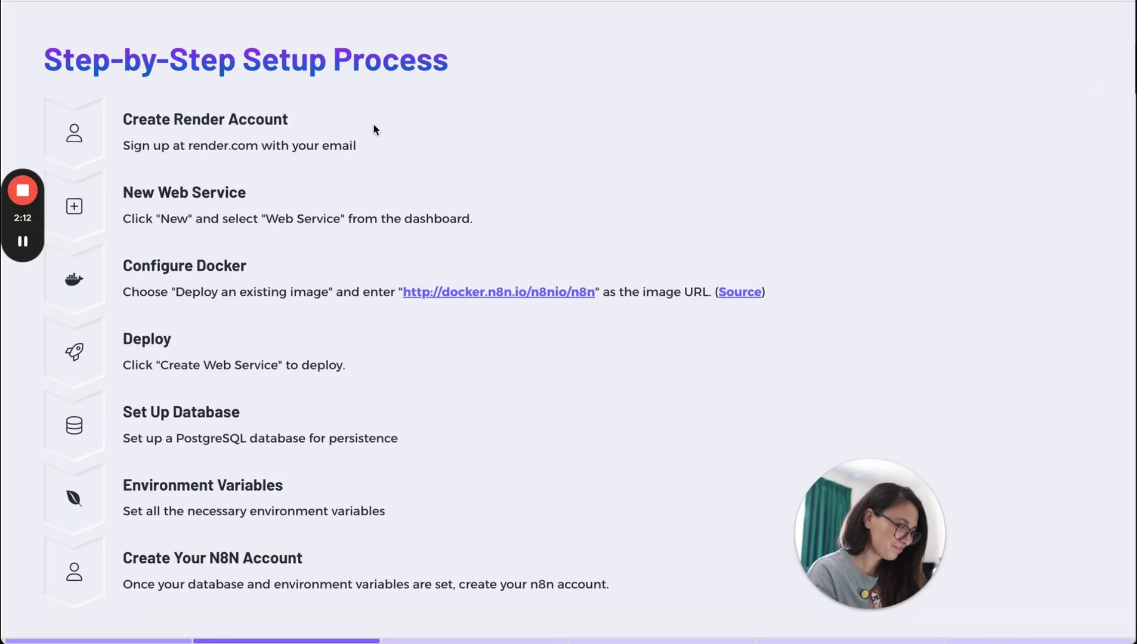
key(super+Tab)
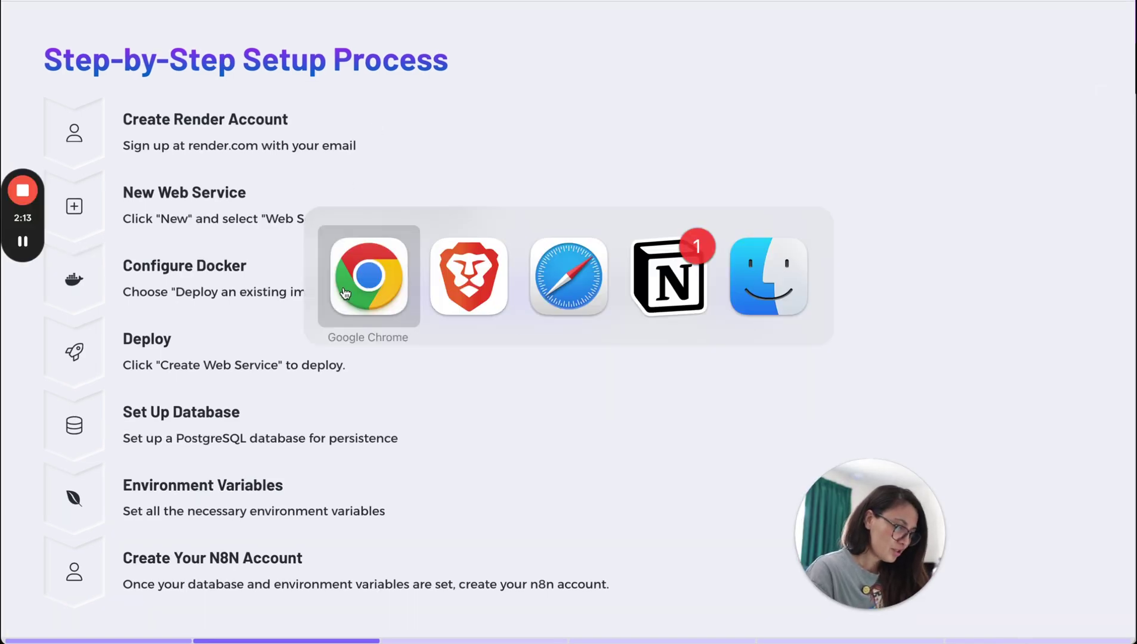
Create a Render account through Get Started with an email address and password.
click(461, 306)
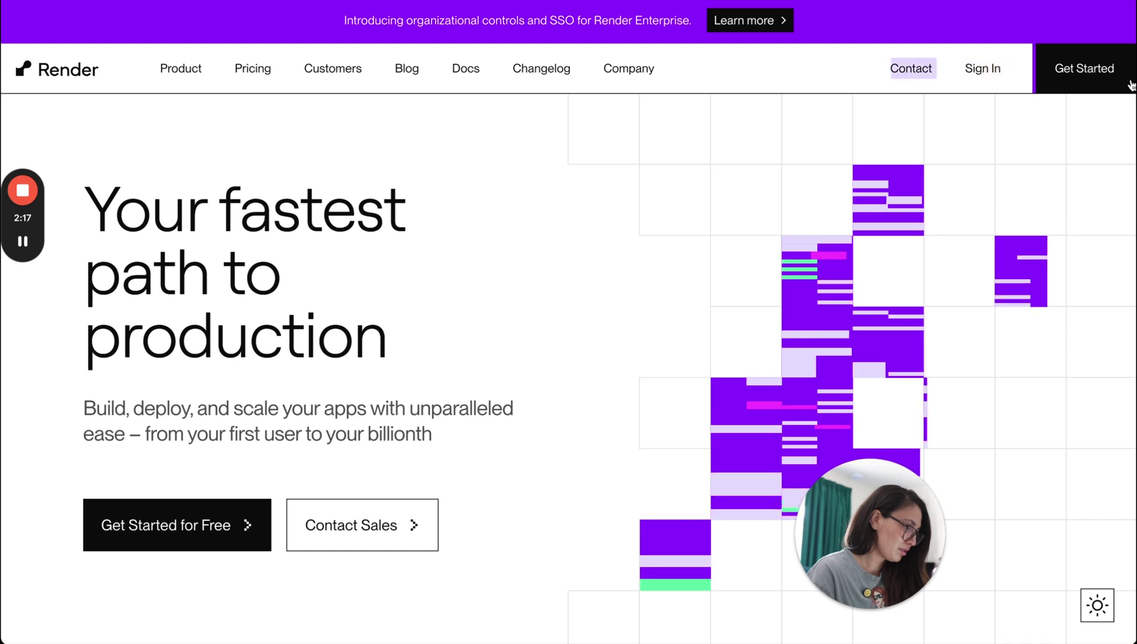
click(1097, 76)
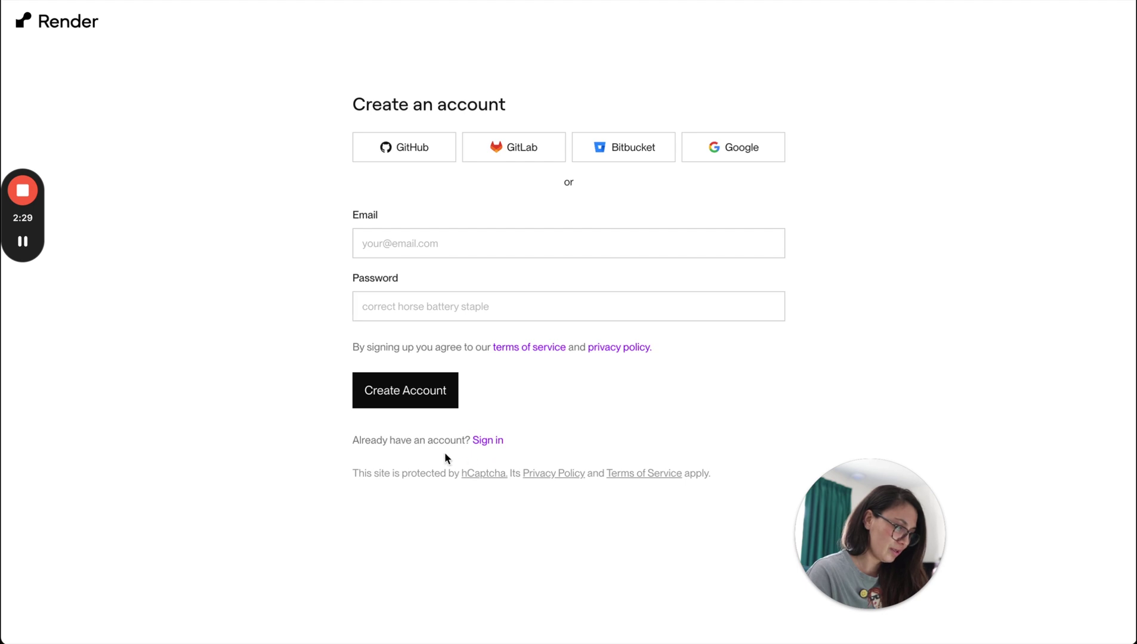
click(398, 240)
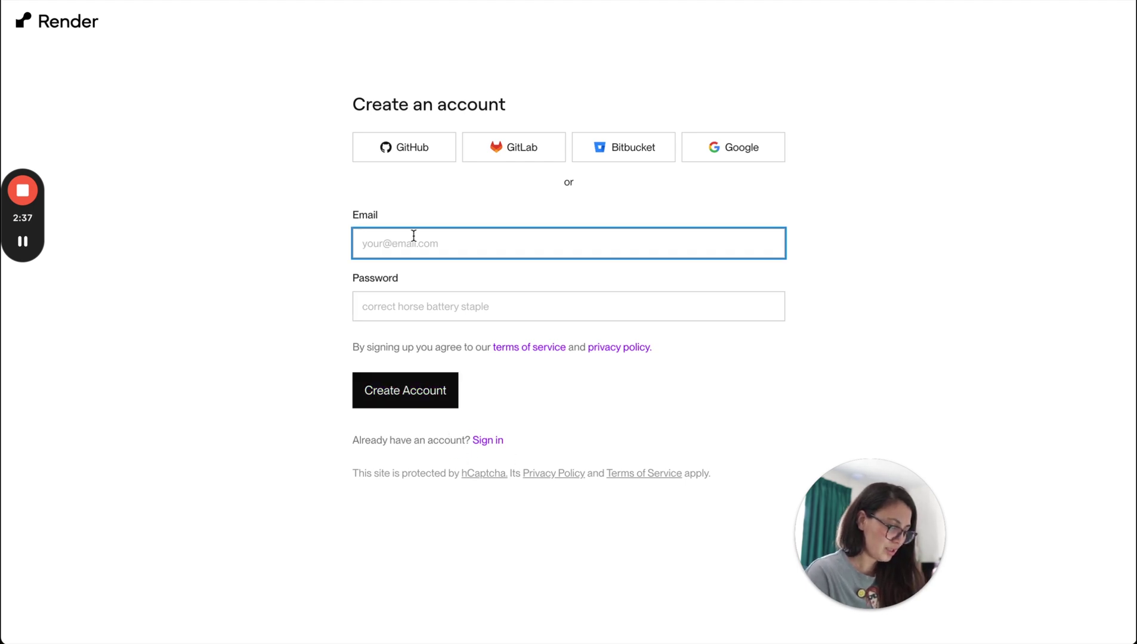
key(Tab)
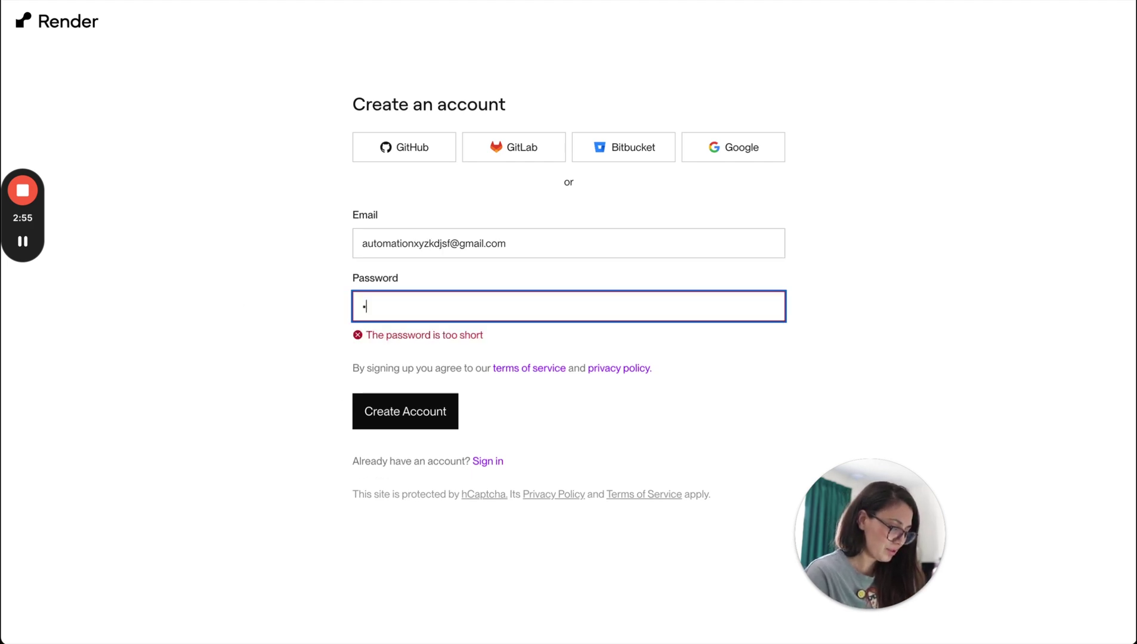
text(•••)
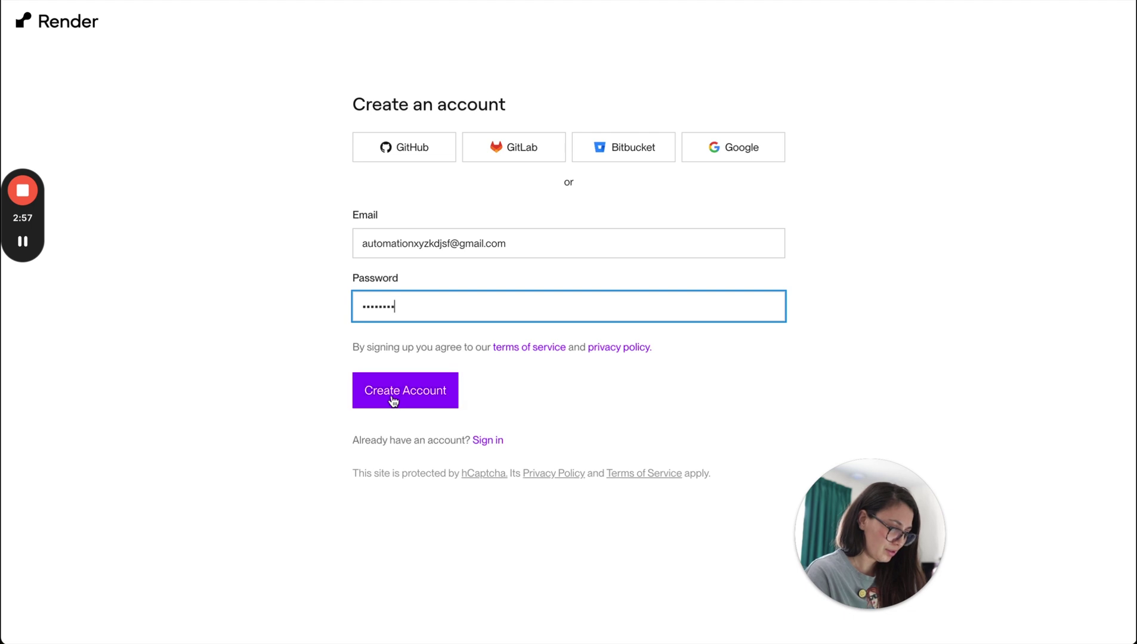
click(392, 395)
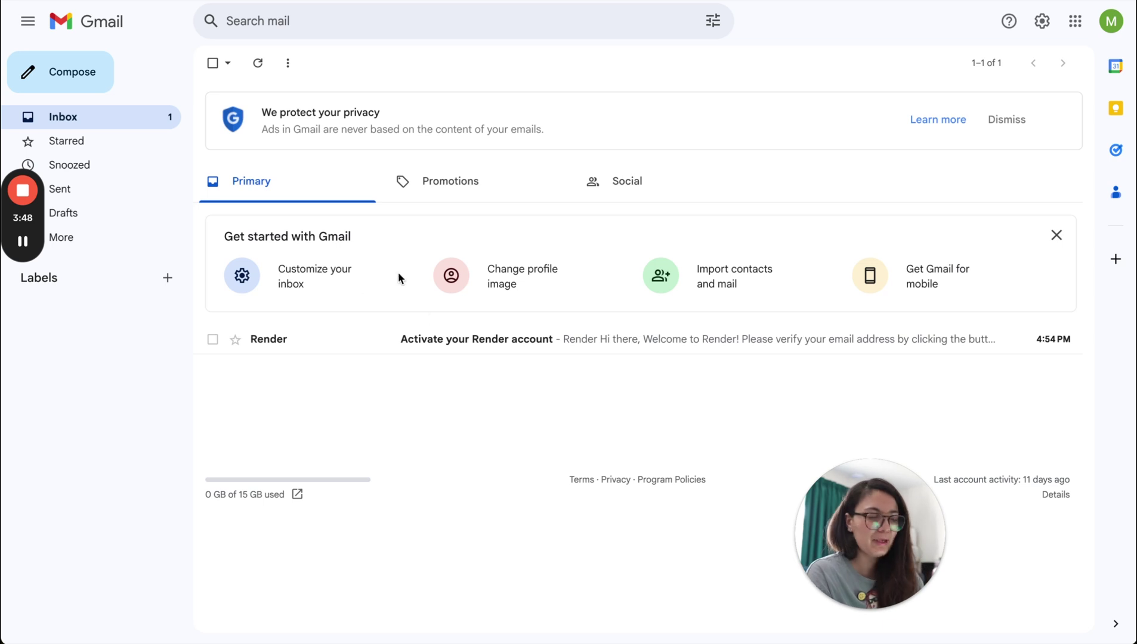
Verify the email address from the 'Activate your Render account' email.
click(494, 346)
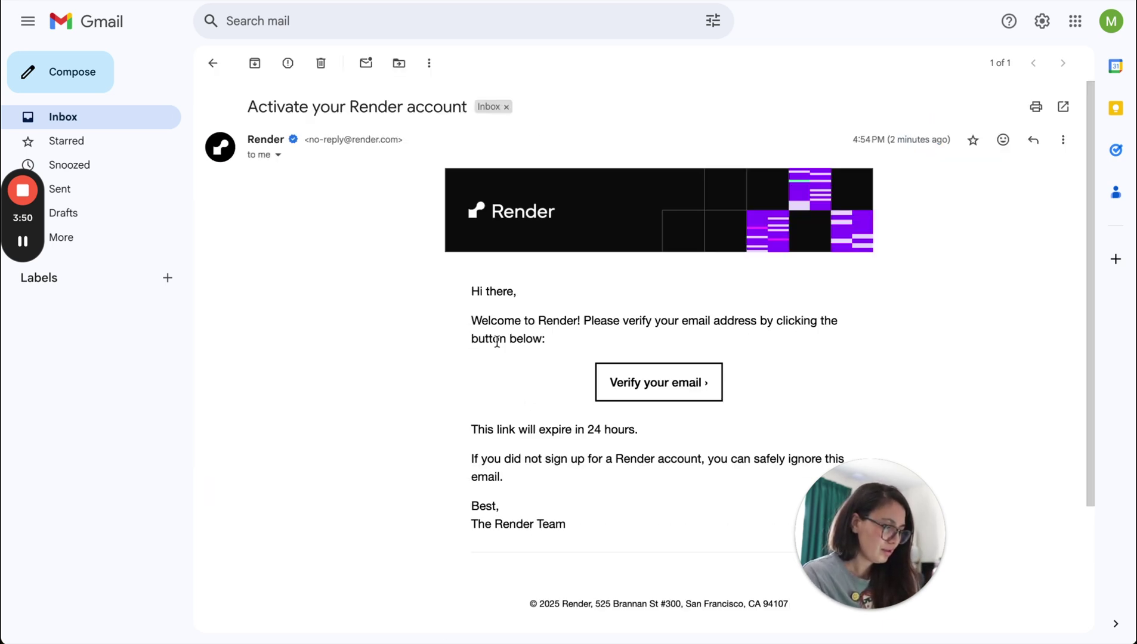
scroll(547, 424, down, 2)
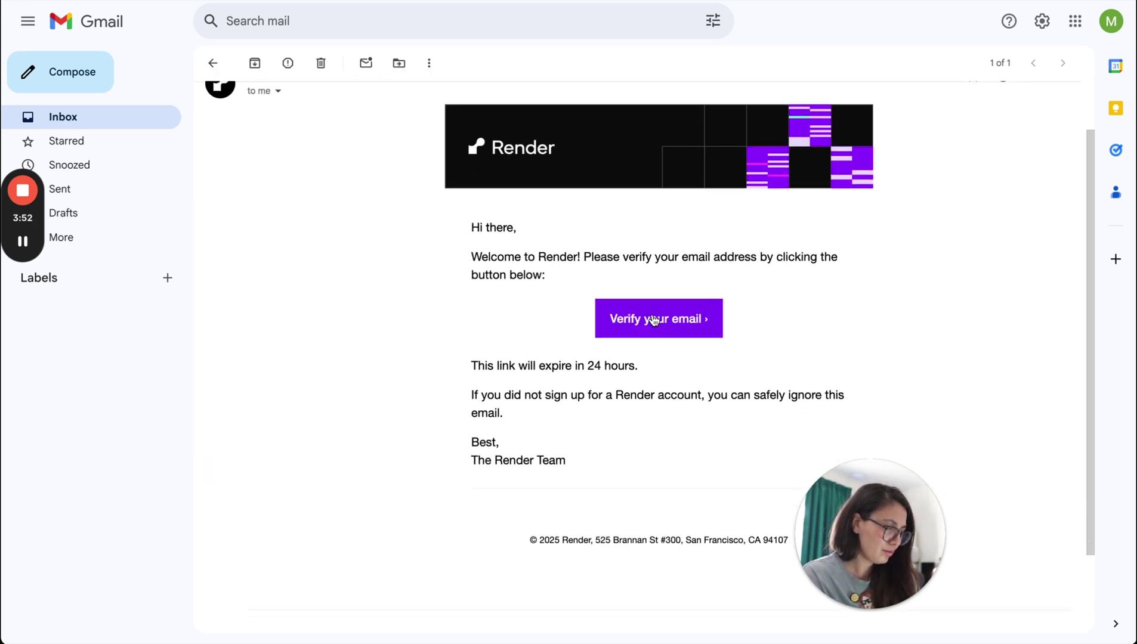
click(680, 327)
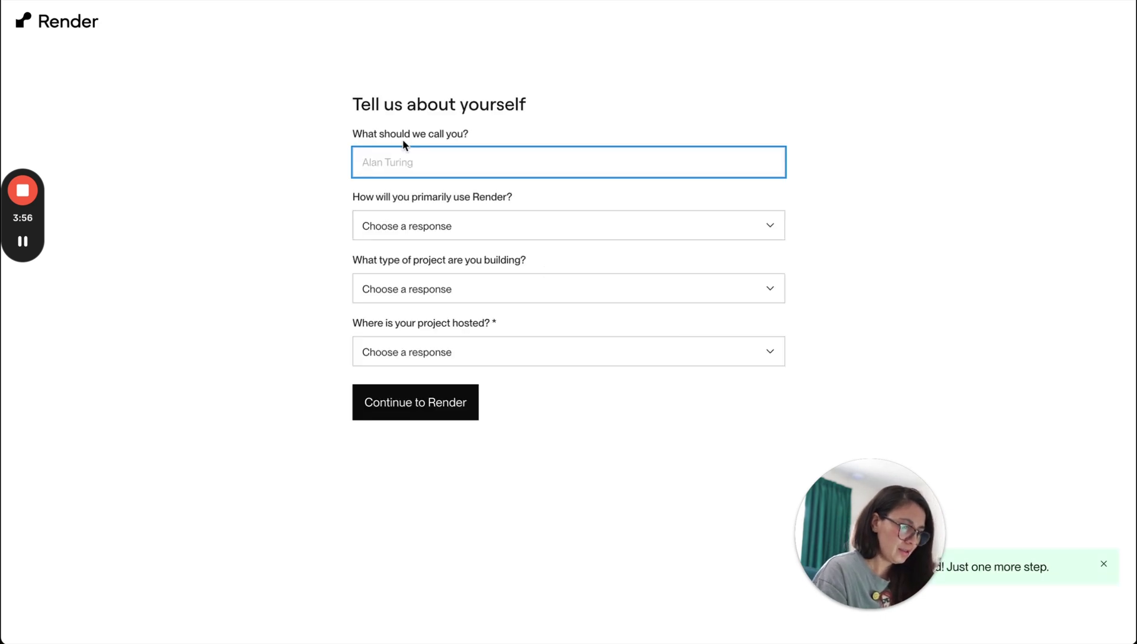
Fill the onboarding form with your full name, primary usage and 'Starting a new project' hosting.
click(427, 226)
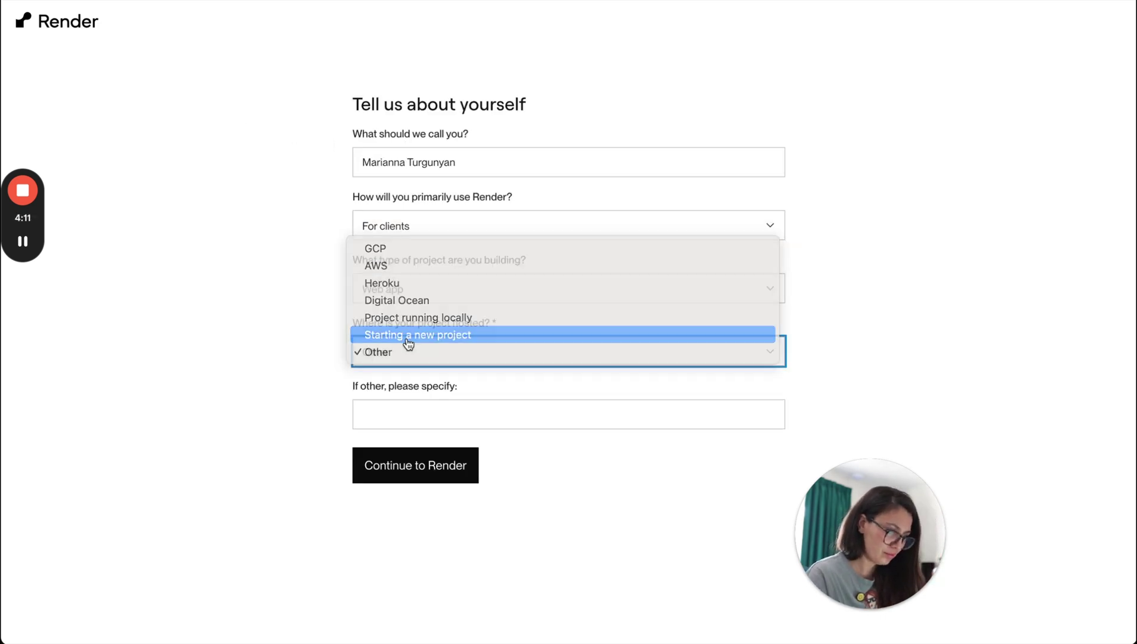
click(401, 335)
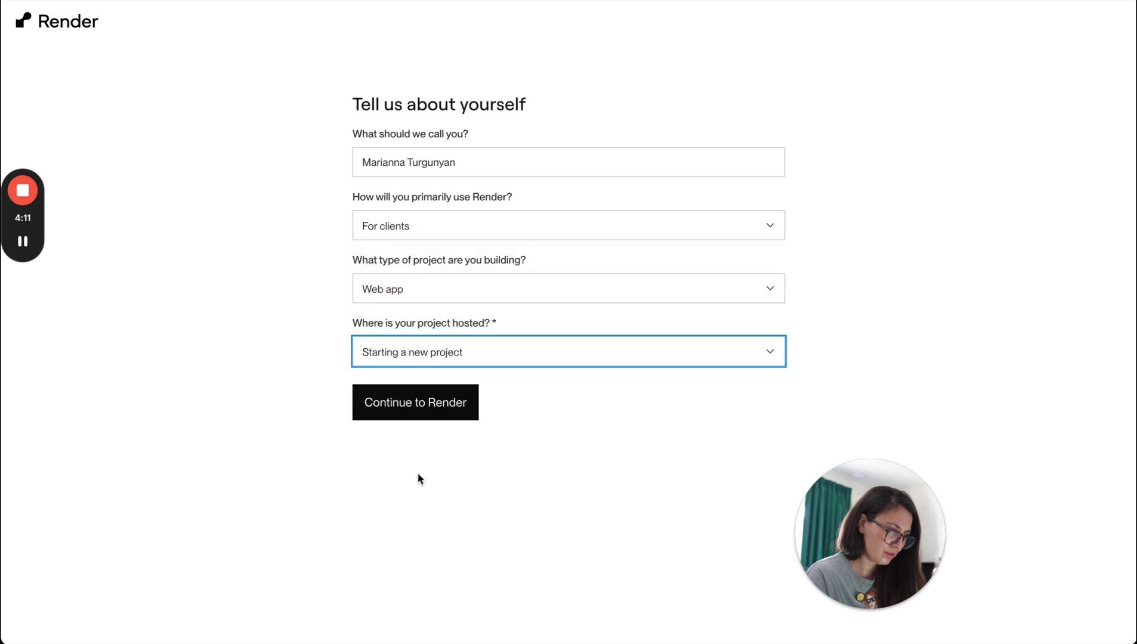
click(431, 398)
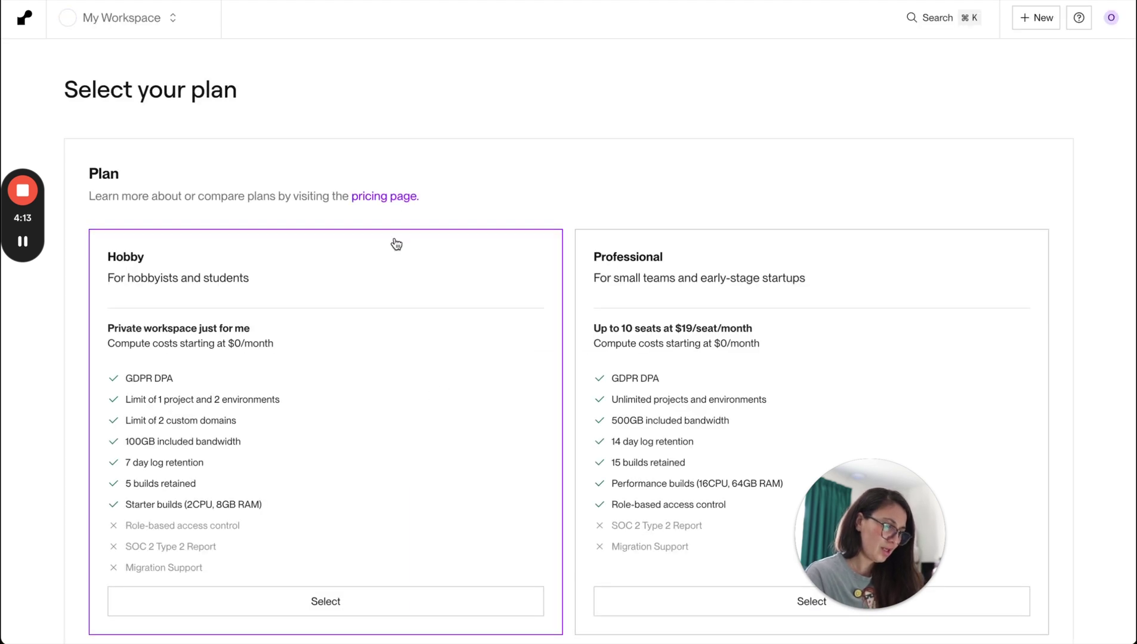
Choose the Hobby plan for the workspace and confirm it.
scroll(548, 388, down, 1)
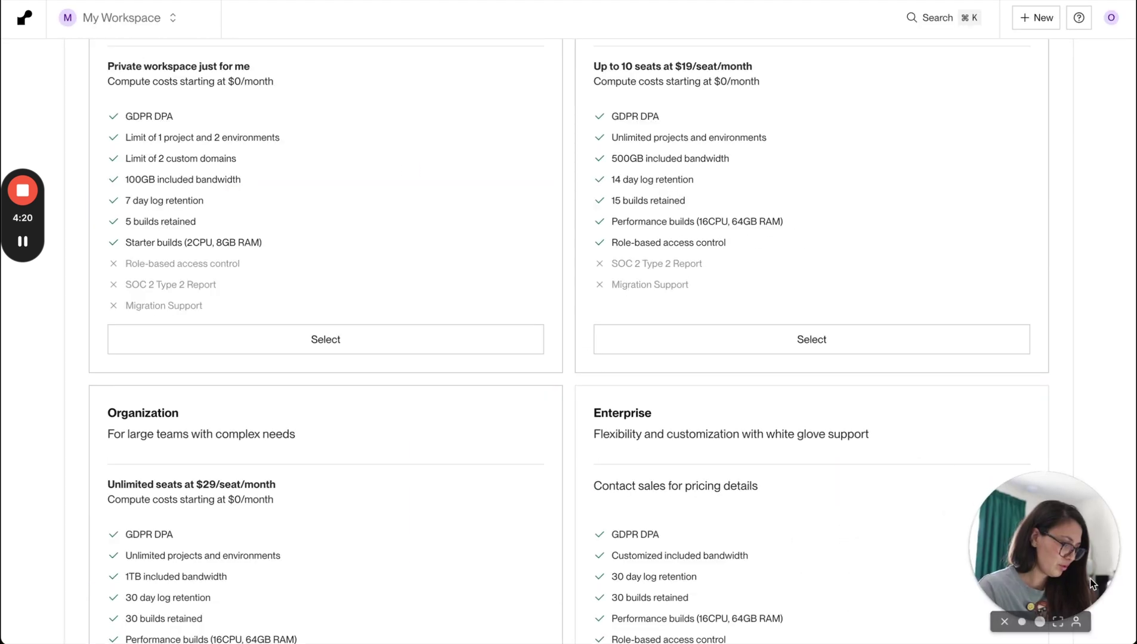
scroll(627, 438, up, 1)
scroll(628, 442, up, 4)
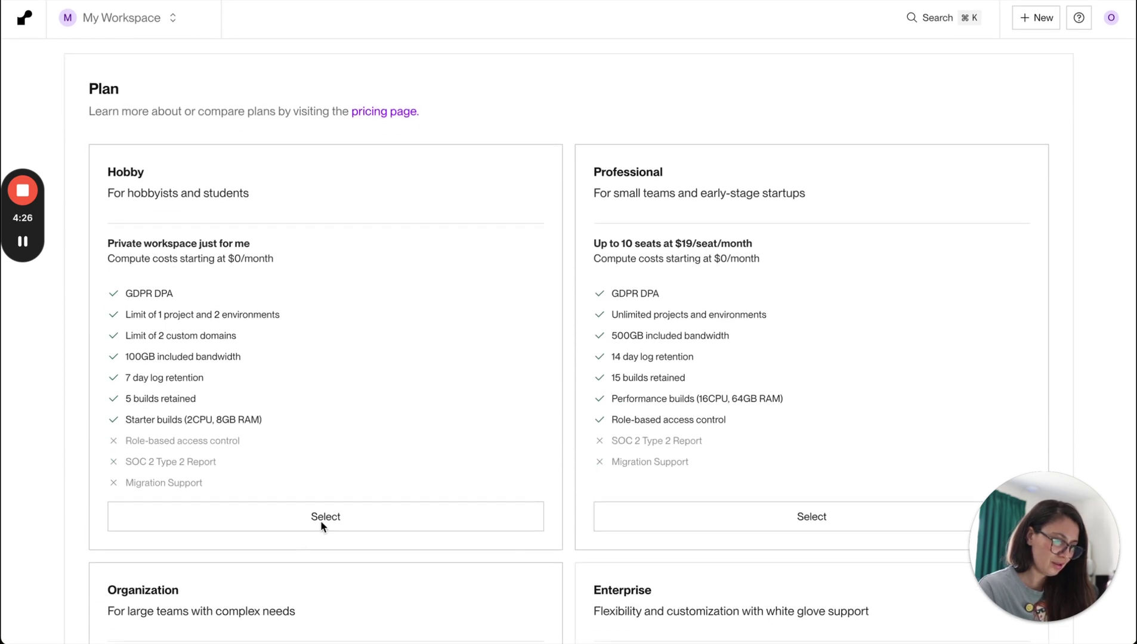
click(321, 521)
scroll(555, 525, down, 1)
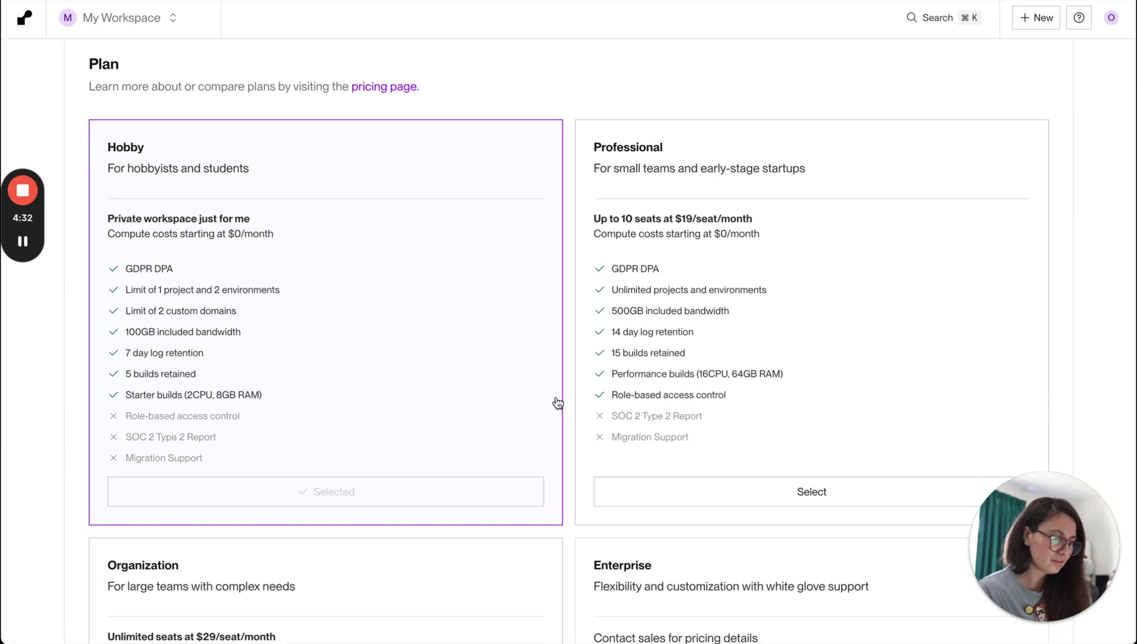
scroll(558, 401, up, 1)
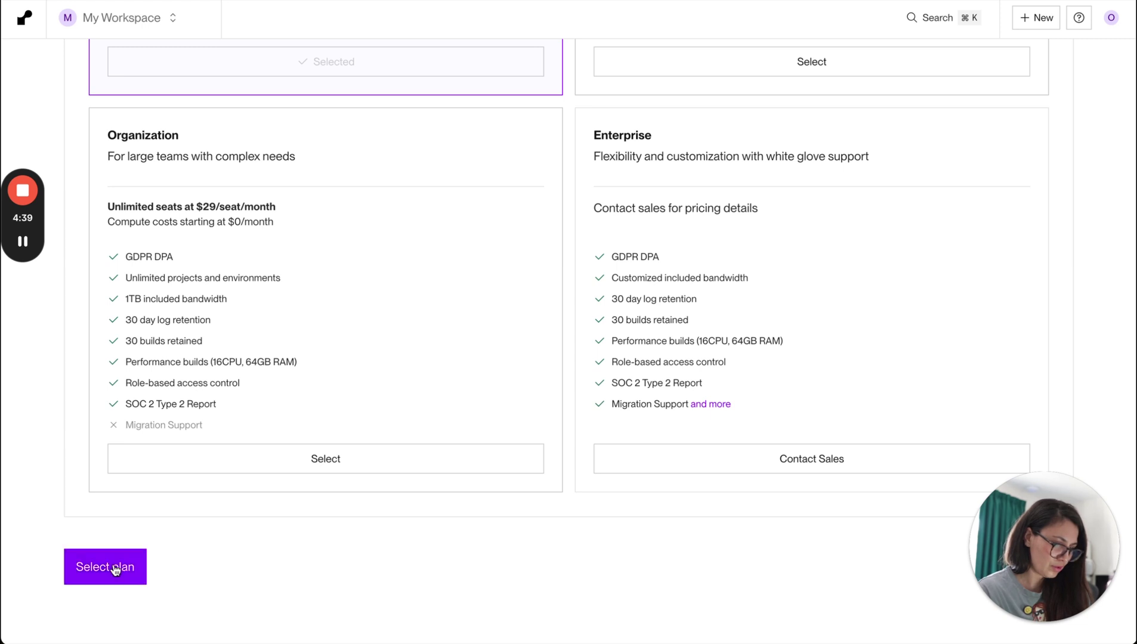
click(113, 566)
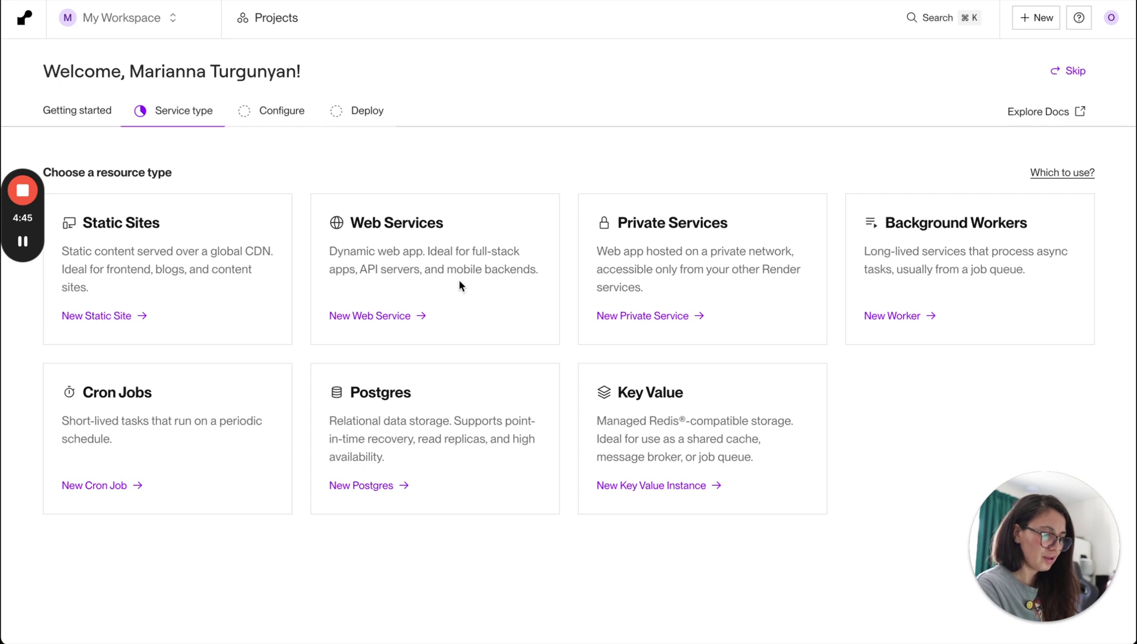
Start a new Web Service from an Existing Image and copy the n8n Docker URL from the slide.
click(379, 315)
click(650, 182)
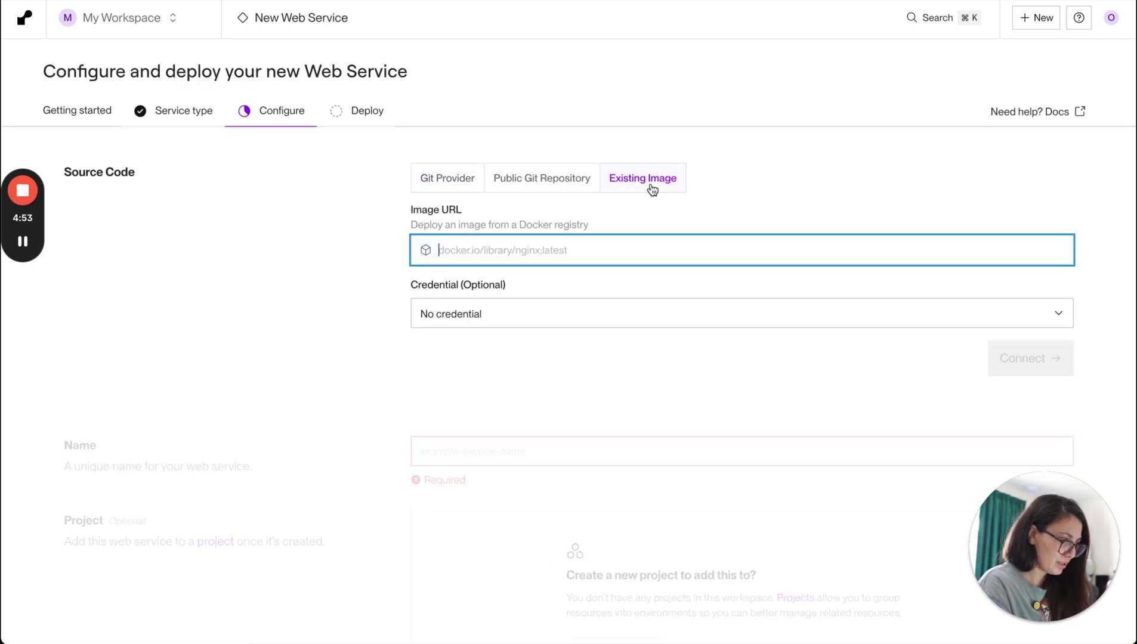
key(super+Tab)
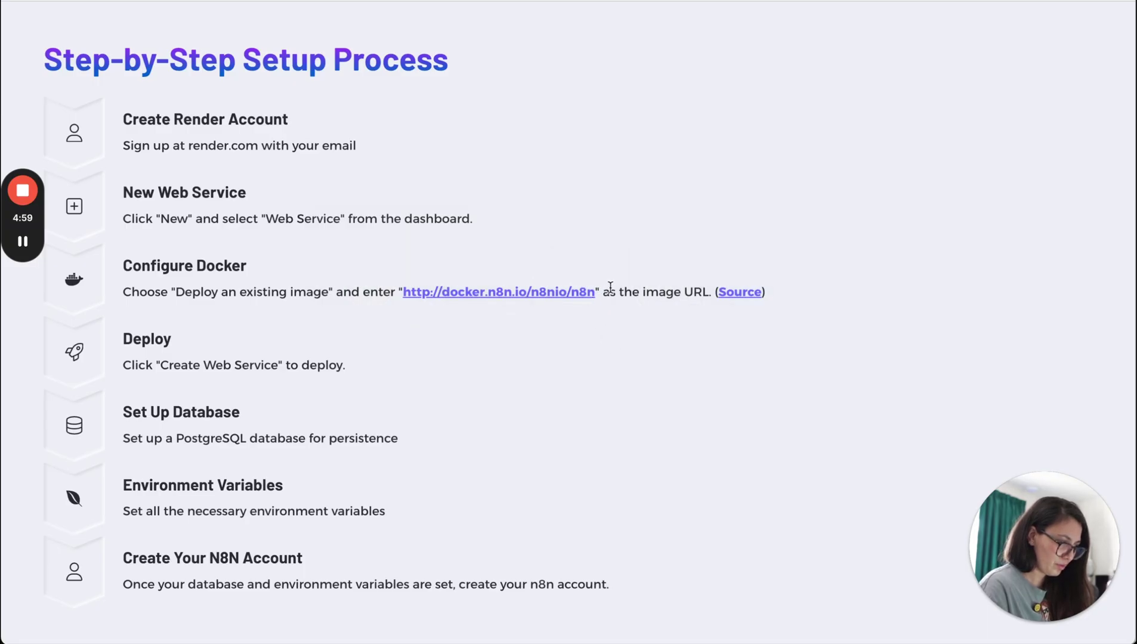
drag(598, 292, 421, 291)
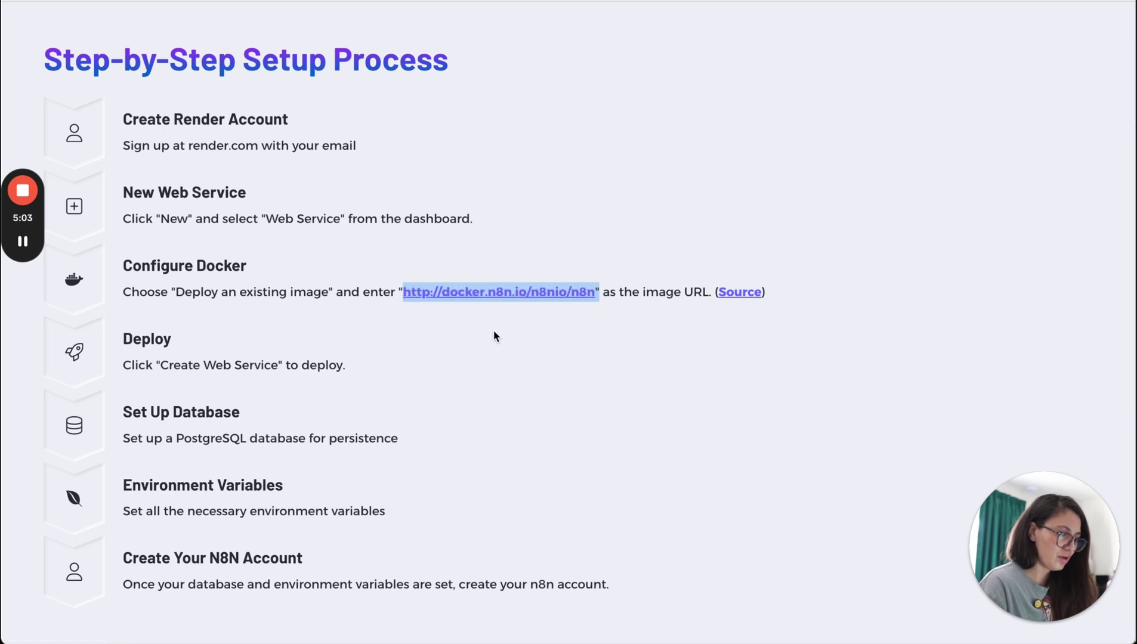
key(super+Tab)
Paste docker.n8n.io/n8nio/n8n as the image URL, connect it, and keep 'n8n' as the name.
text(docker.n8n.io/n8nio/n8n")
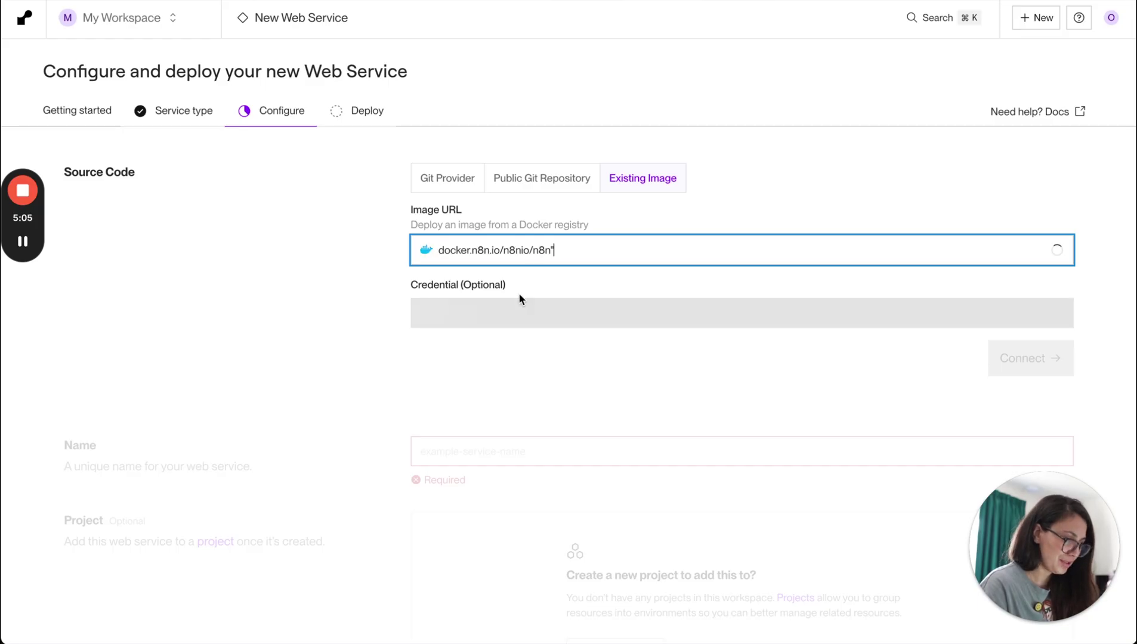
key(BackSpace)
click(297, 371)
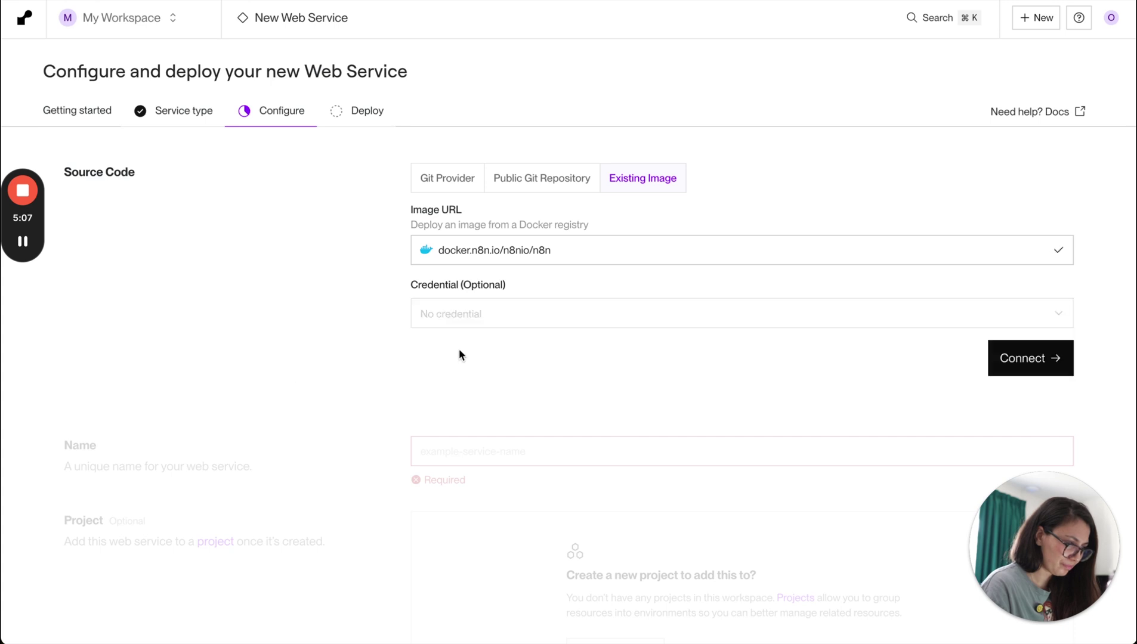
click(1026, 367)
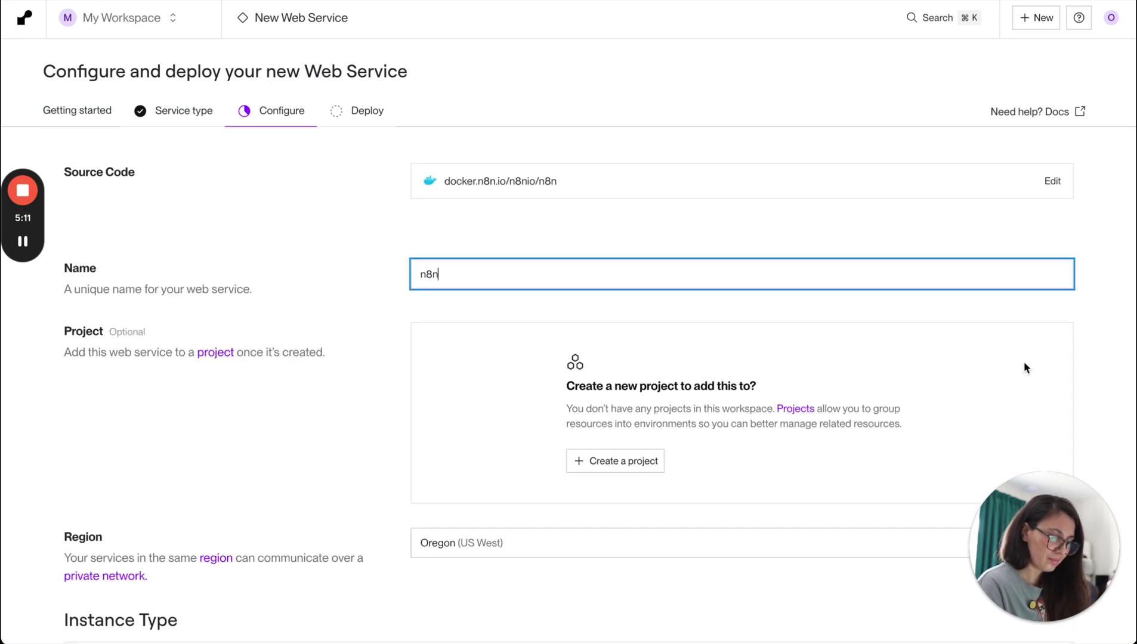
double_click(464, 274)
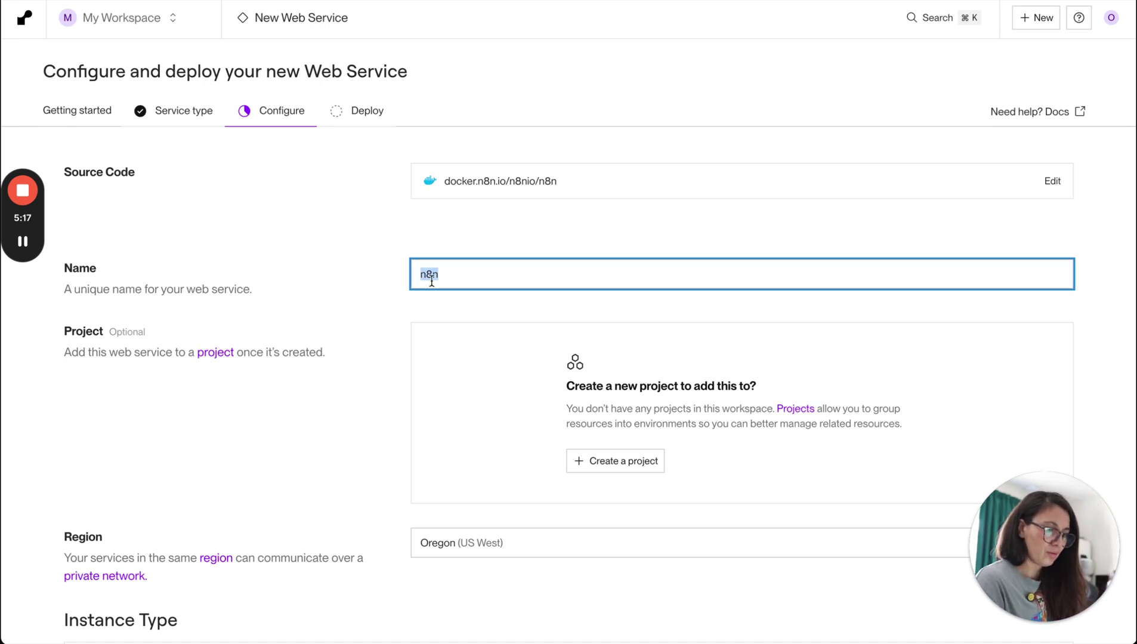
double_click(464, 278)
scroll(317, 509, down, 3)
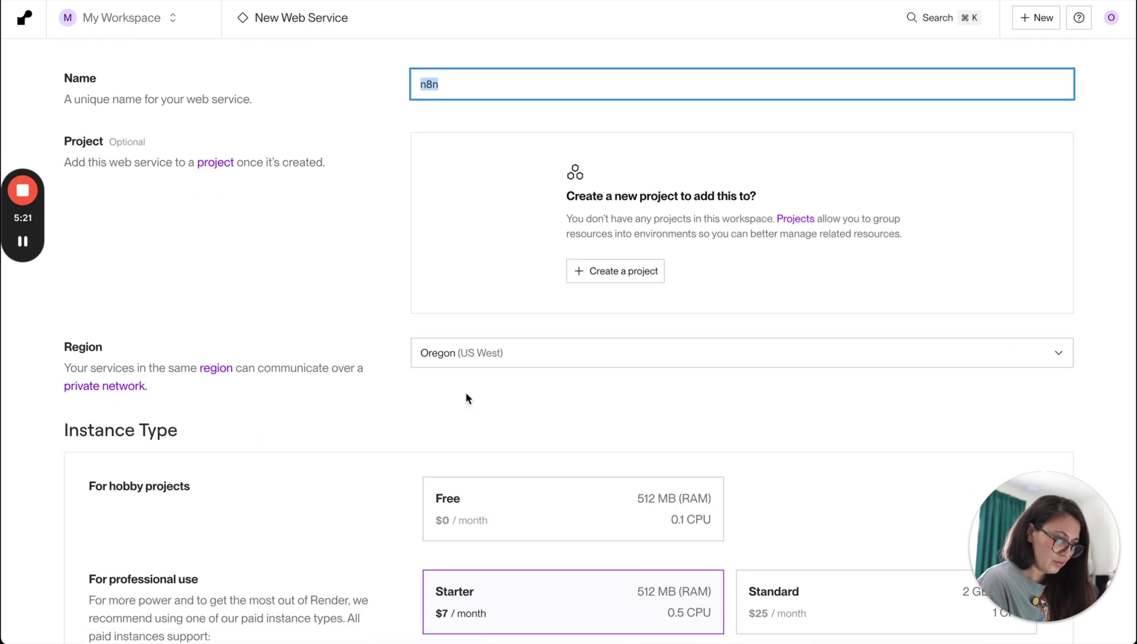
Set the web service region to Frankfurt (EU Central).
click(477, 358)
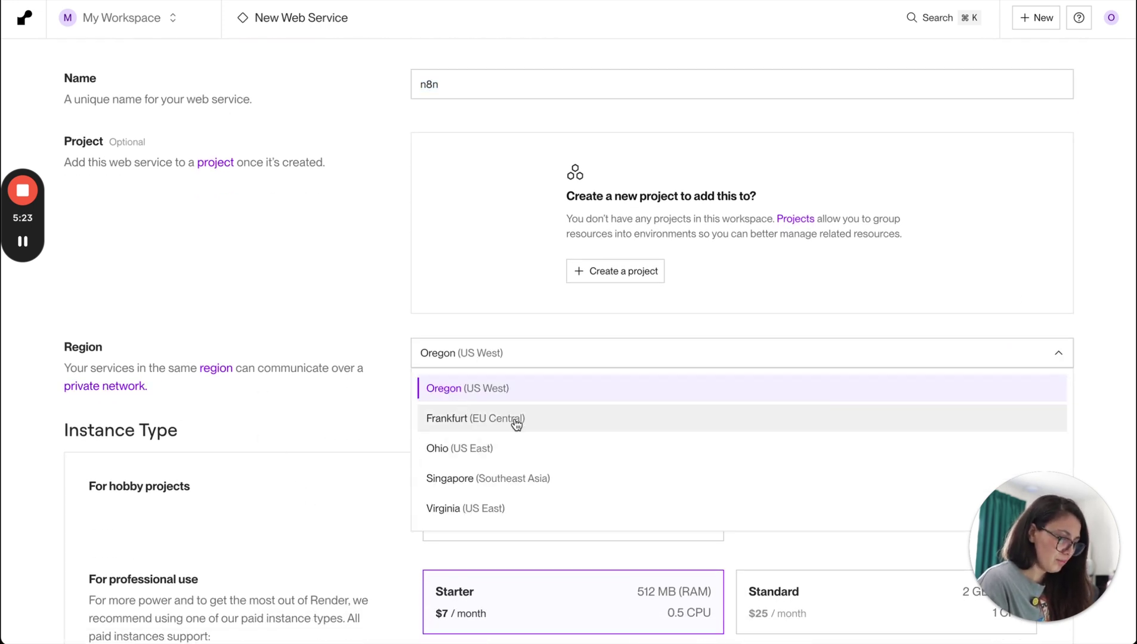
click(489, 419)
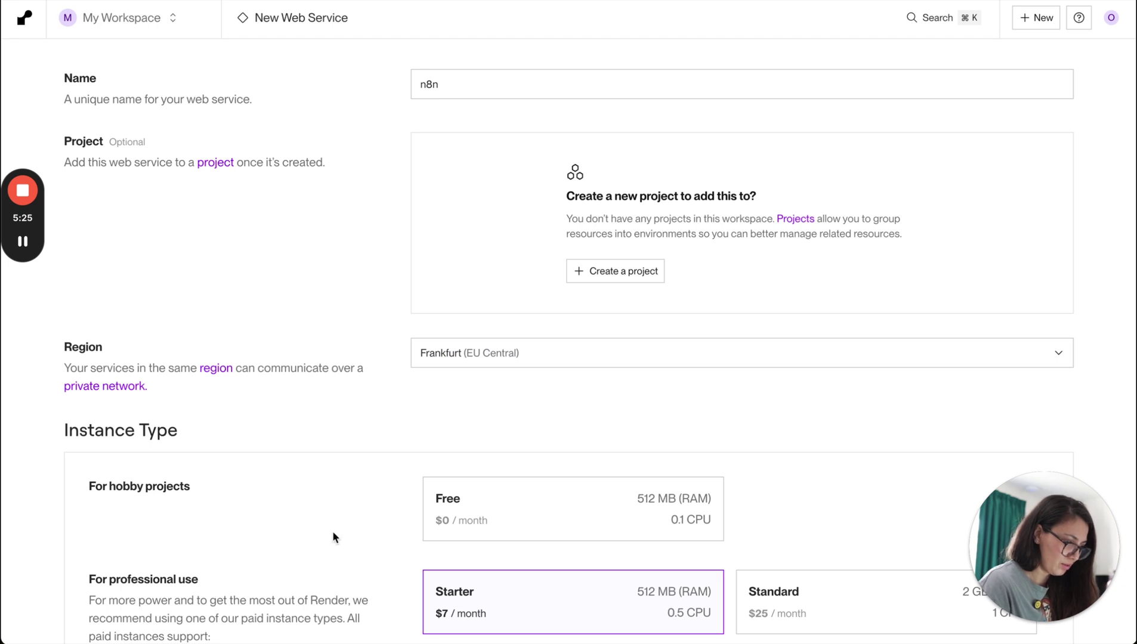
scroll(333, 533, down, 3)
scroll(333, 537, down, 1)
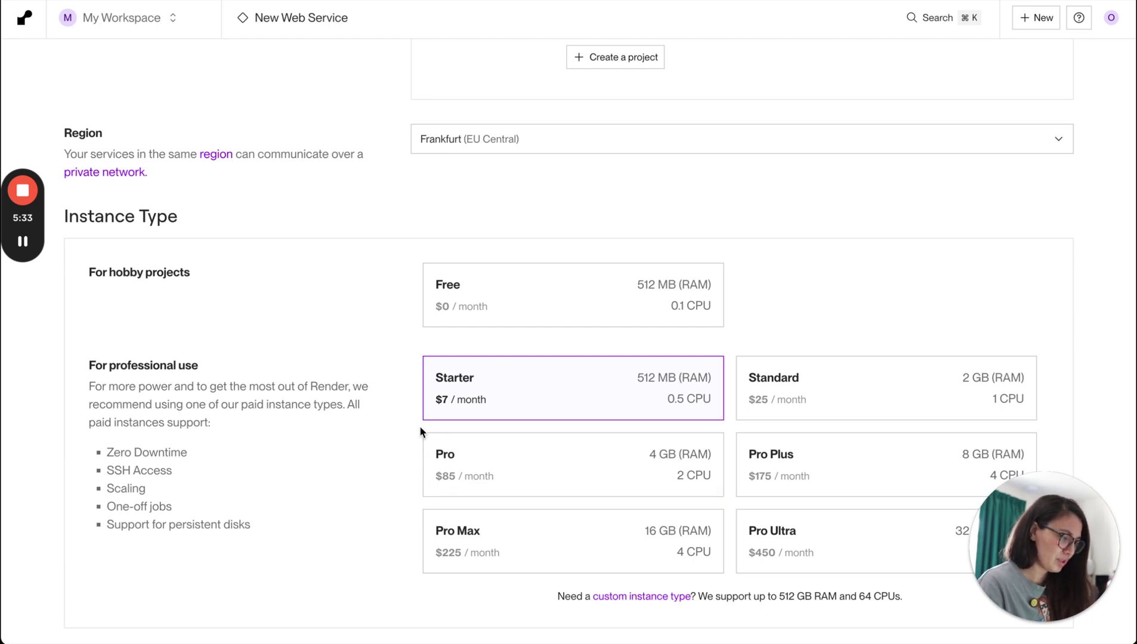
Highlight 'professional use' in the instance type descriptions for emphasis.
click(230, 365)
drag(108, 365, 243, 366)
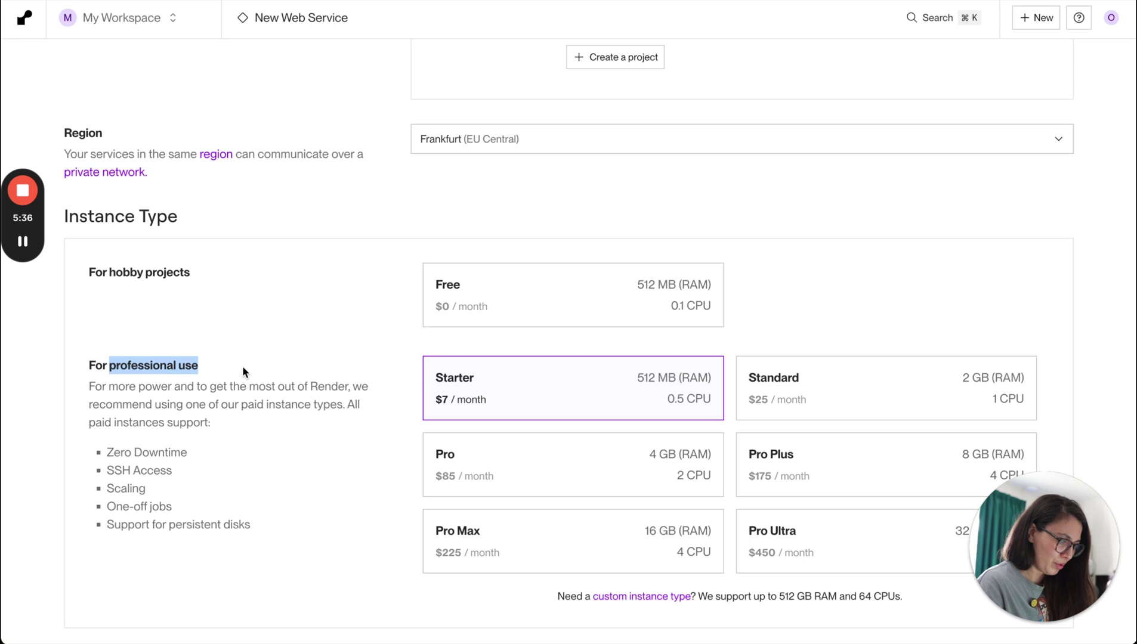
click(249, 398)
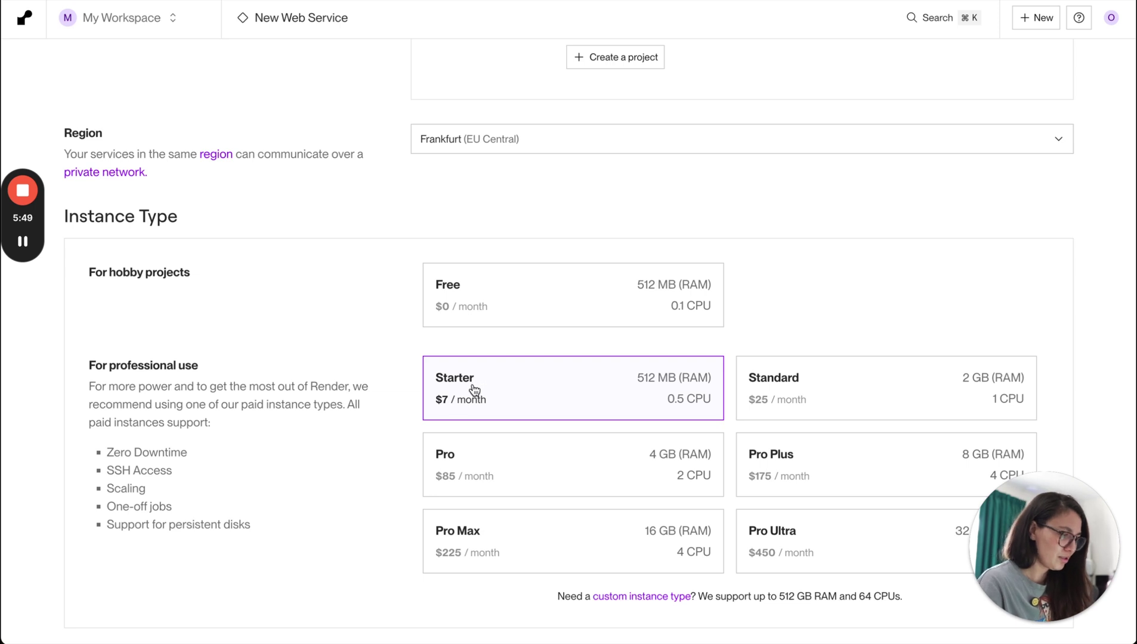
Bring up the slides and advance to the Render Pricing slide.
key(super+Tab)
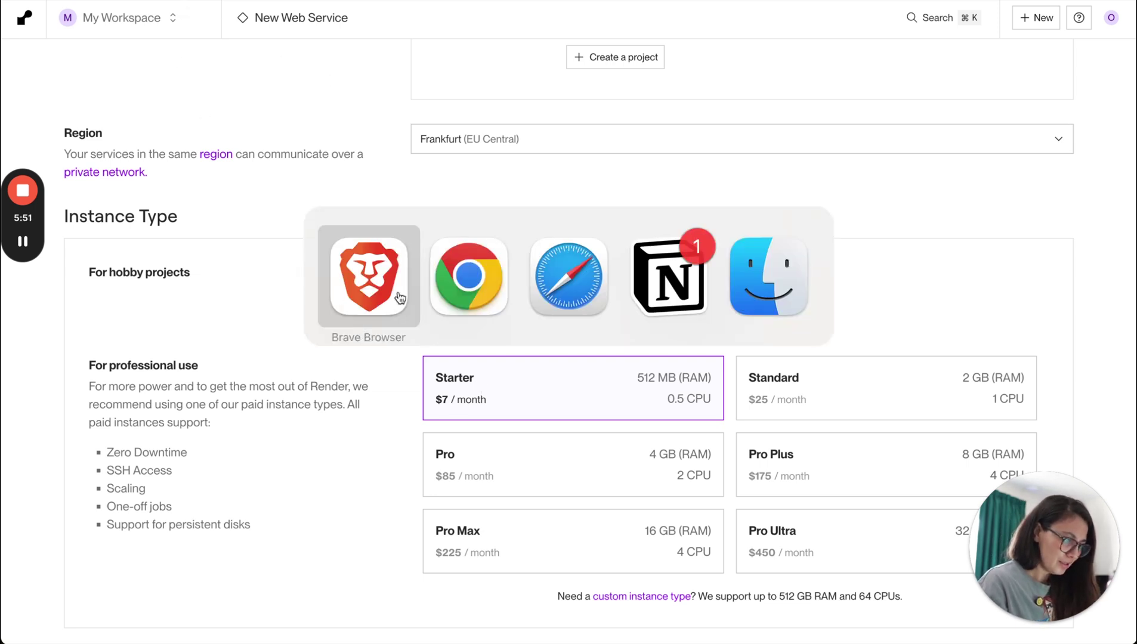
key(Right)
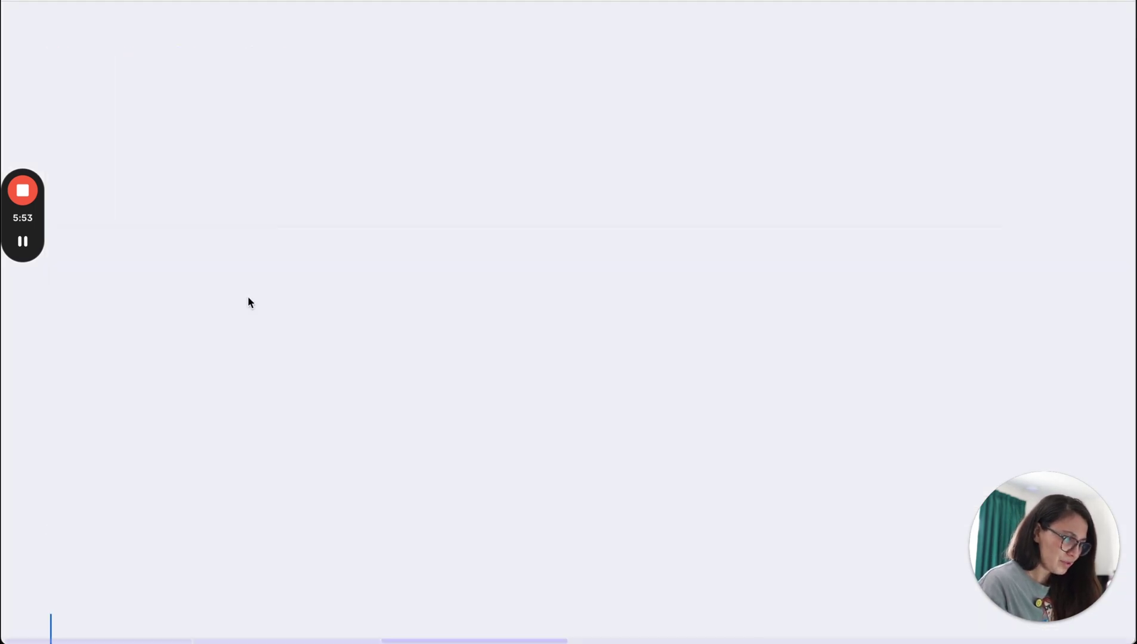
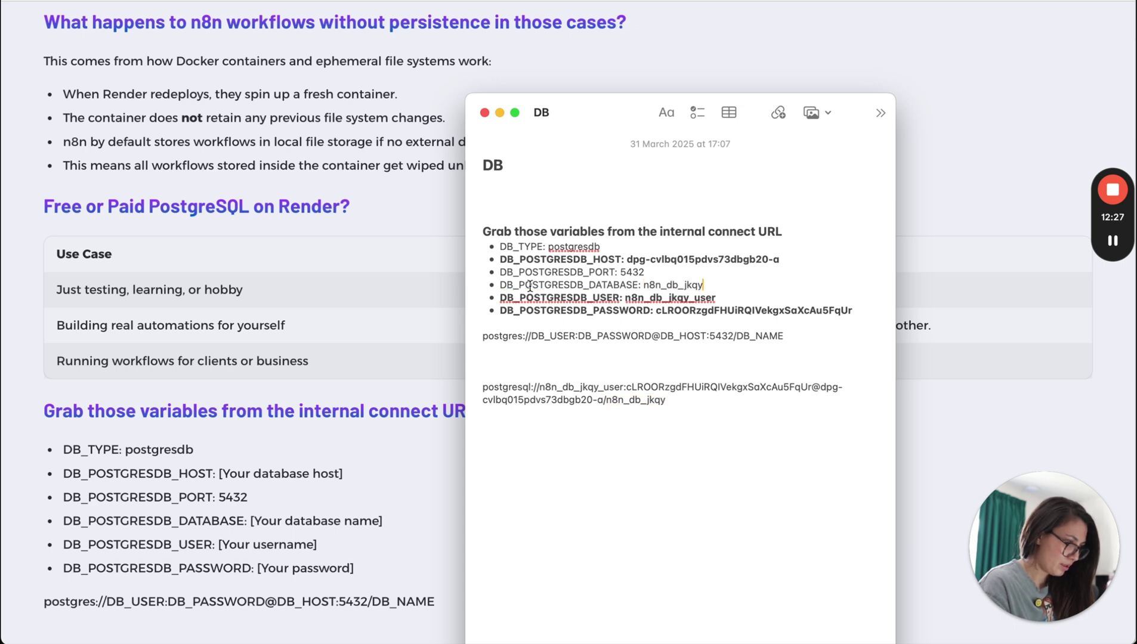
Review the DB note's postgresdb, port, connection URL and database lines, then bring the browser guide forward.
double_click(578, 246)
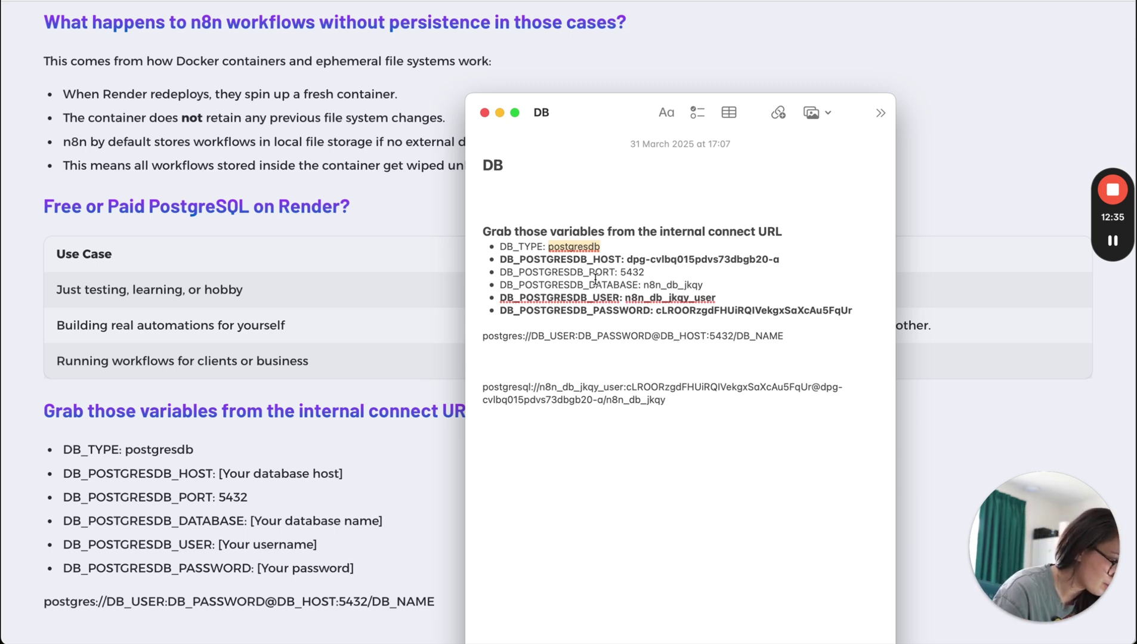
triple_click(634, 274)
click(689, 322)
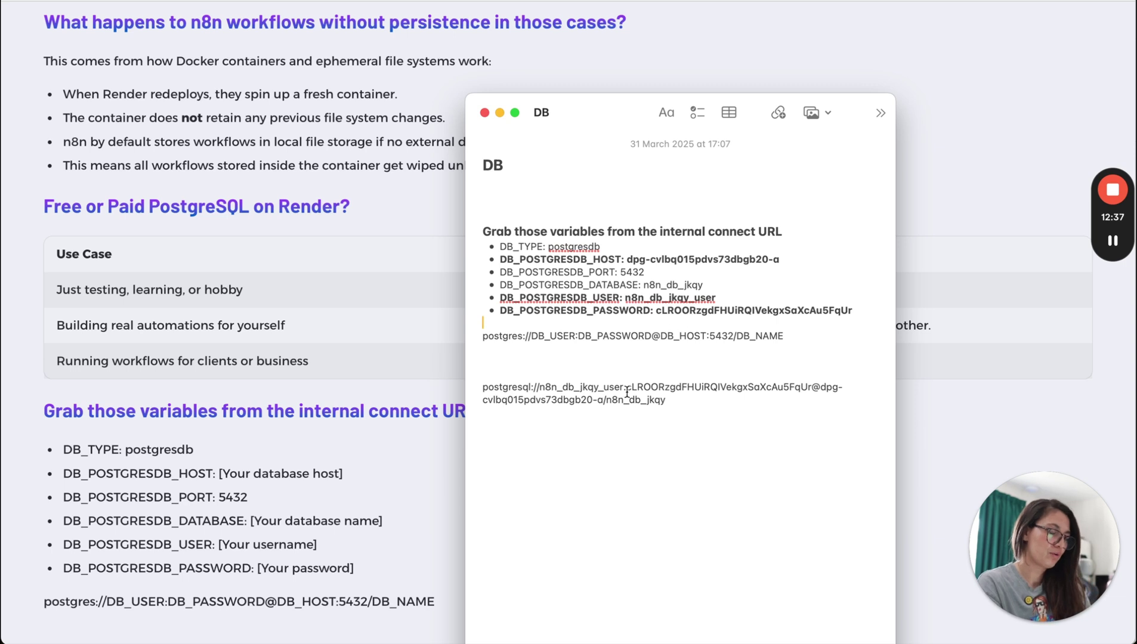
drag(680, 400, 430, 386)
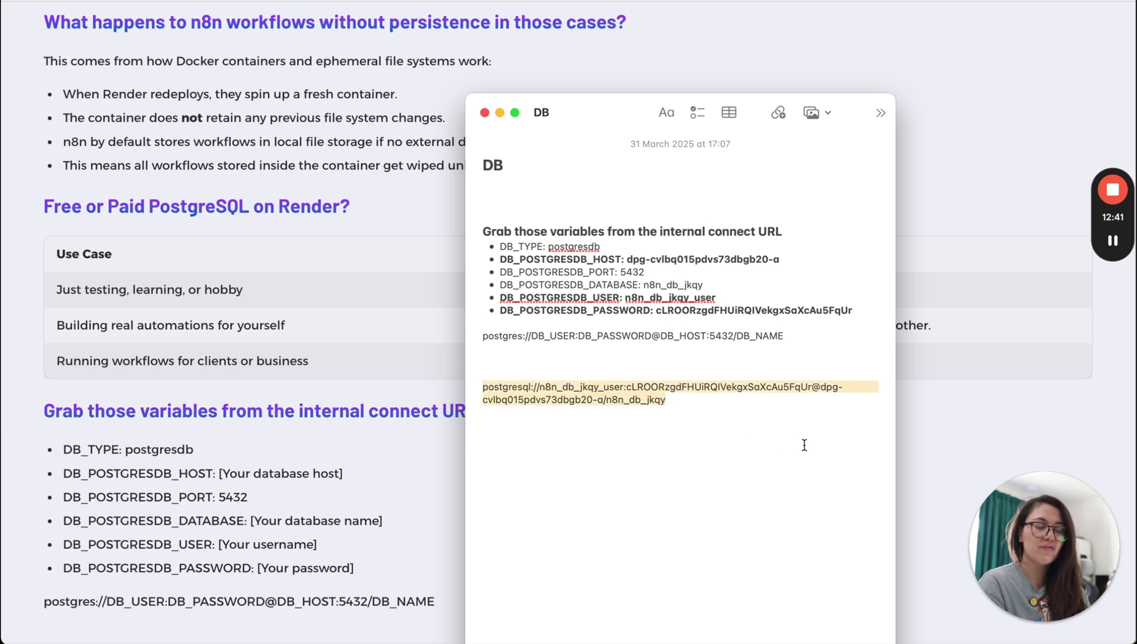
click(673, 344)
drag(719, 285, 498, 285)
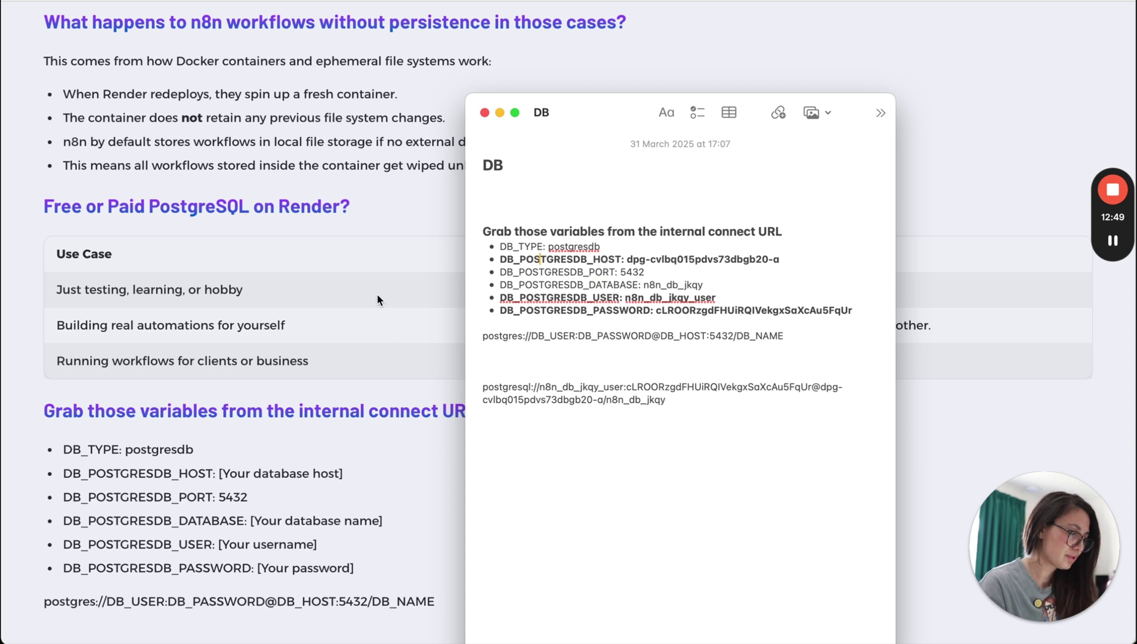
click(378, 311)
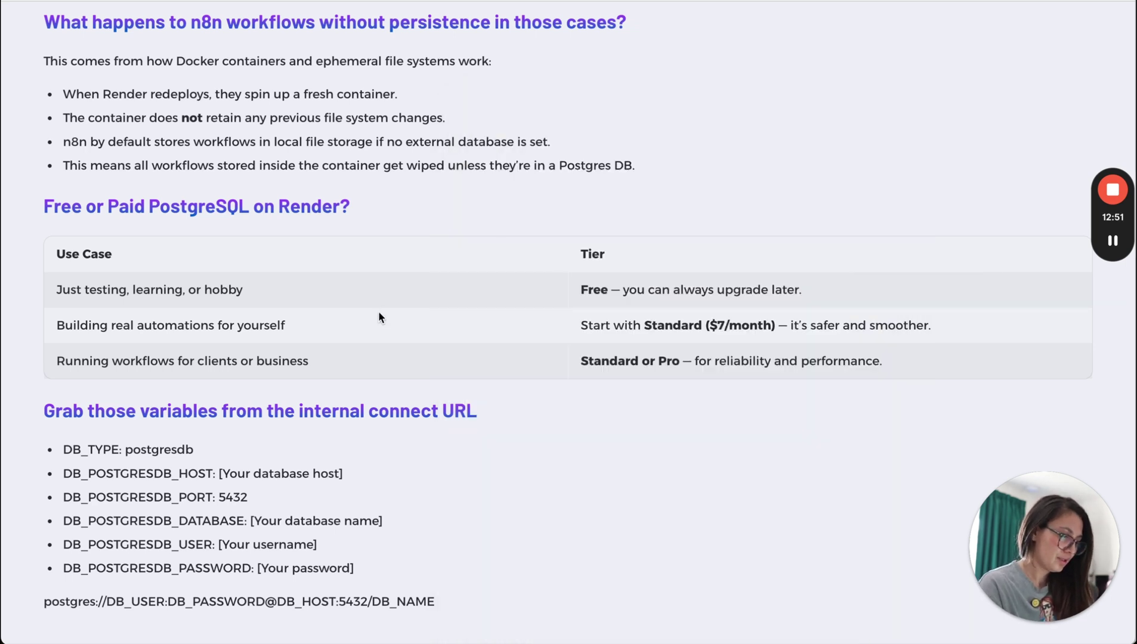
Switch from the n8n-db database to the n8n web service's Environment settings in Render.
key(super+Tab)
key(super+Tab)
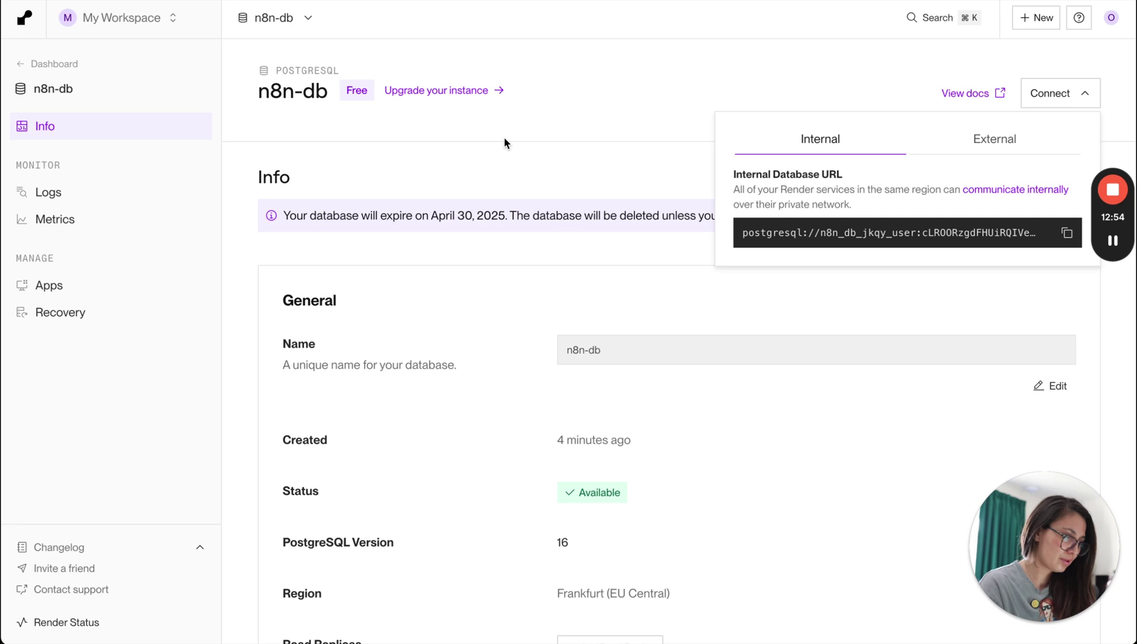
click(504, 143)
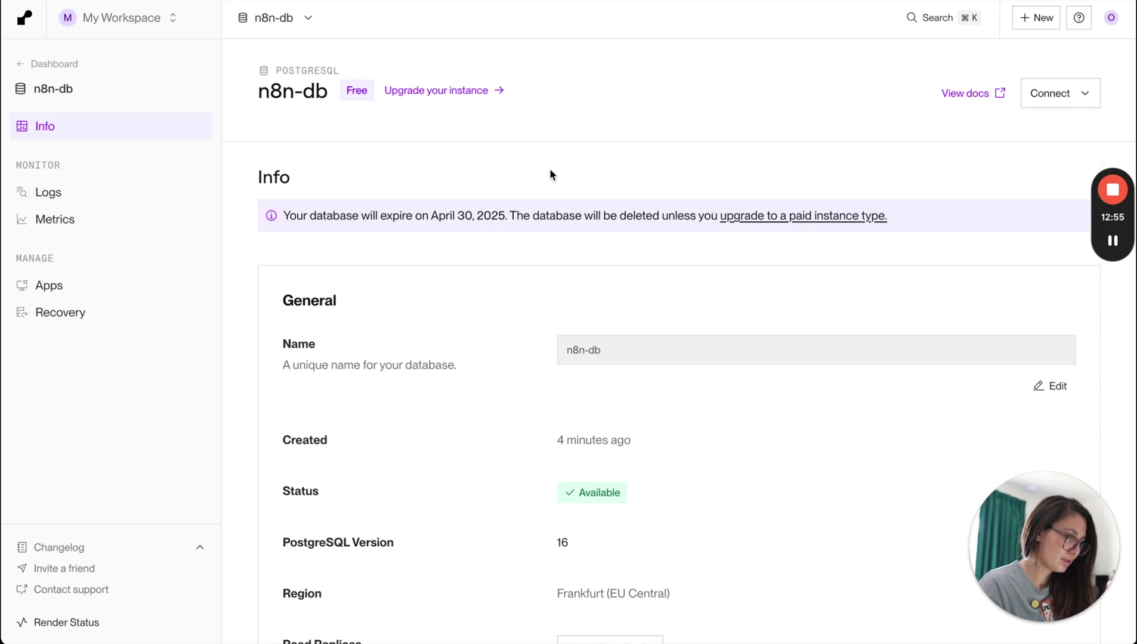
click(308, 17)
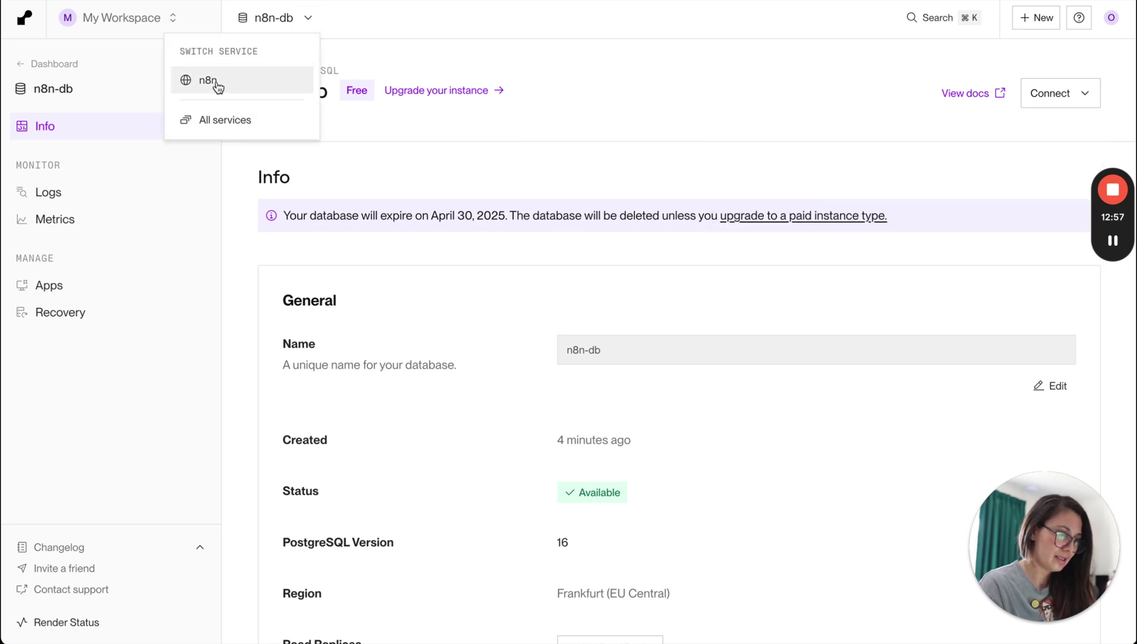
click(350, 48)
click(310, 18)
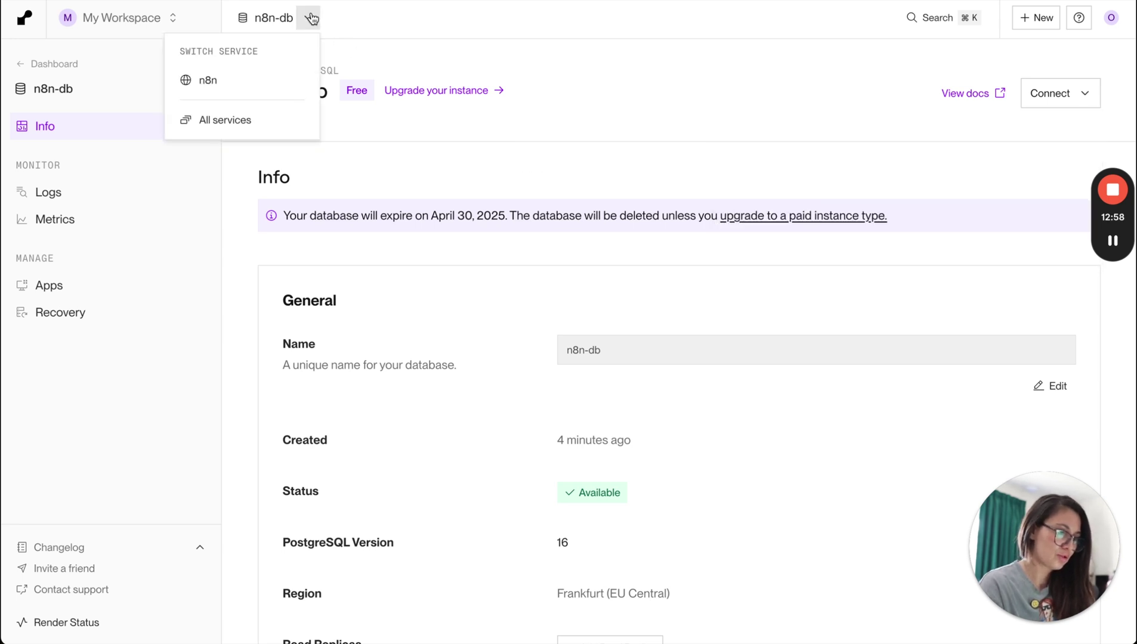
click(213, 87)
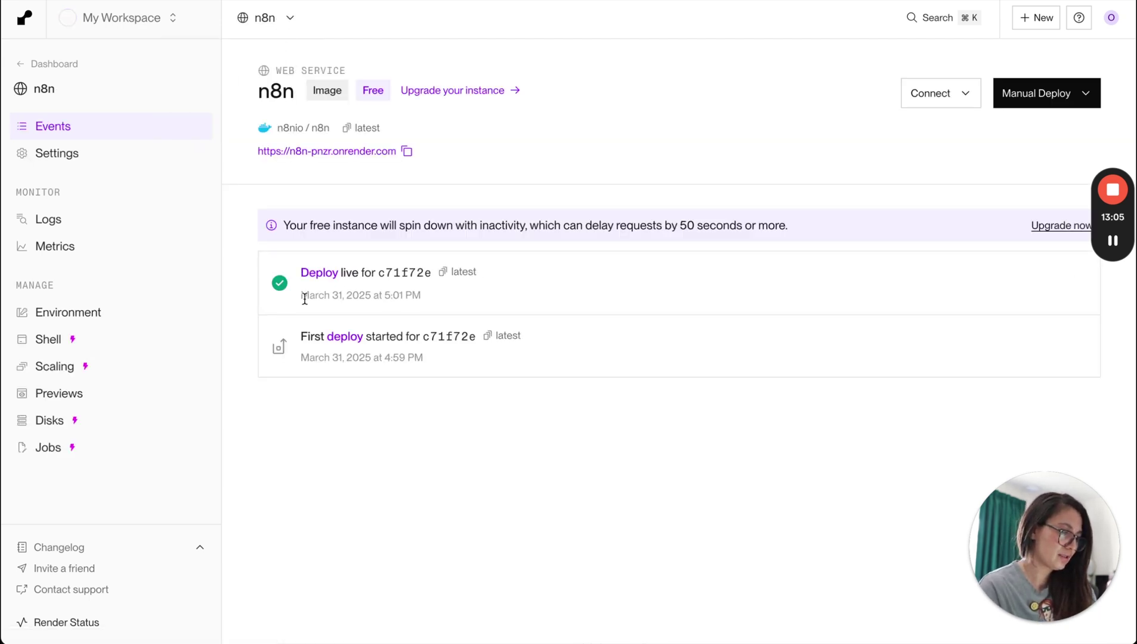
click(89, 321)
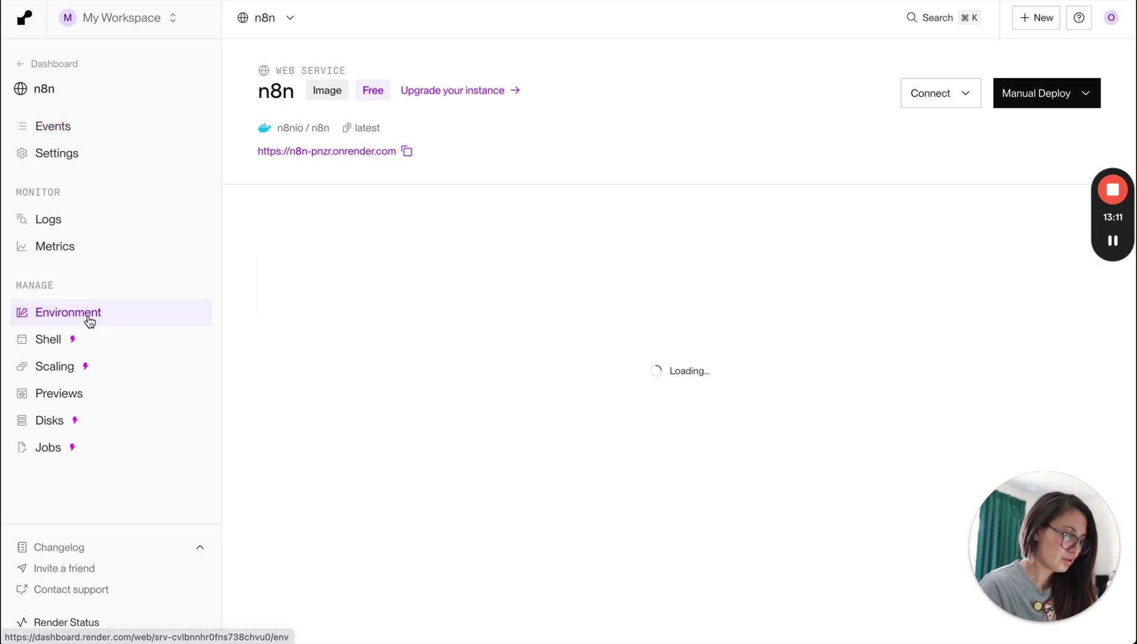
Add a DB_TYPE environment variable with value postgresdb, copied from the note.
scroll(455, 449, down, 3)
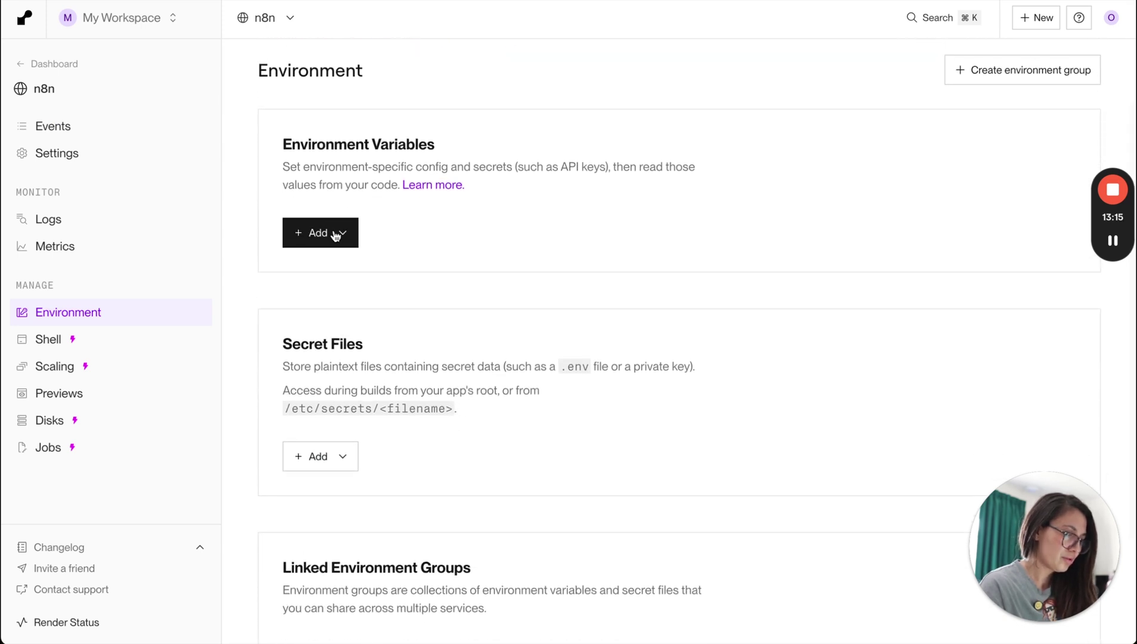
click(336, 234)
click(316, 285)
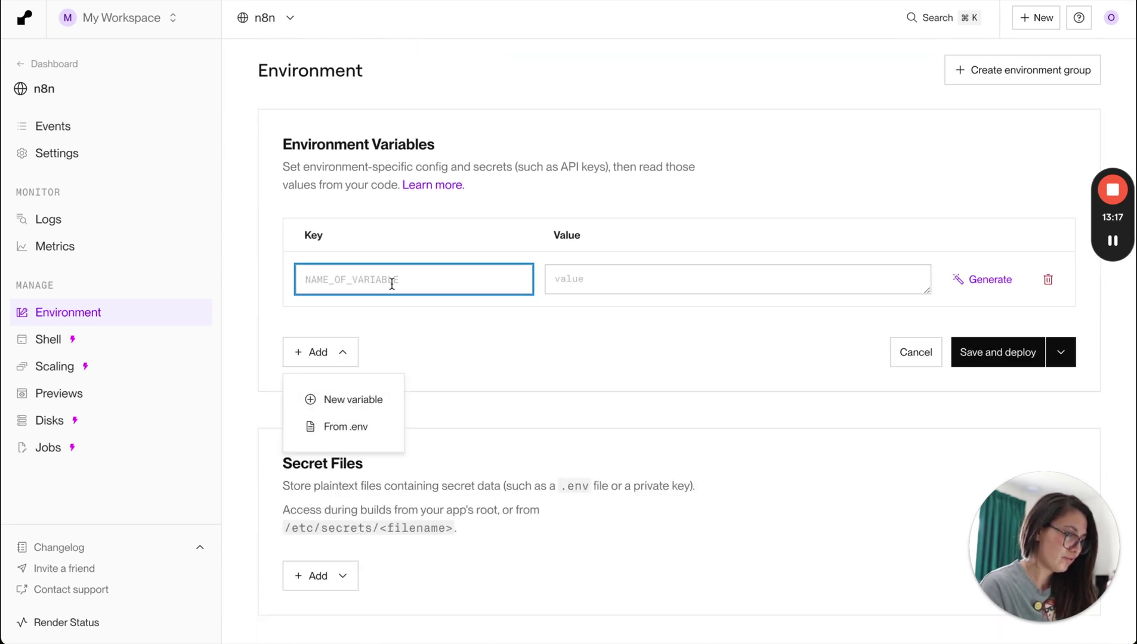
key(super+Tab)
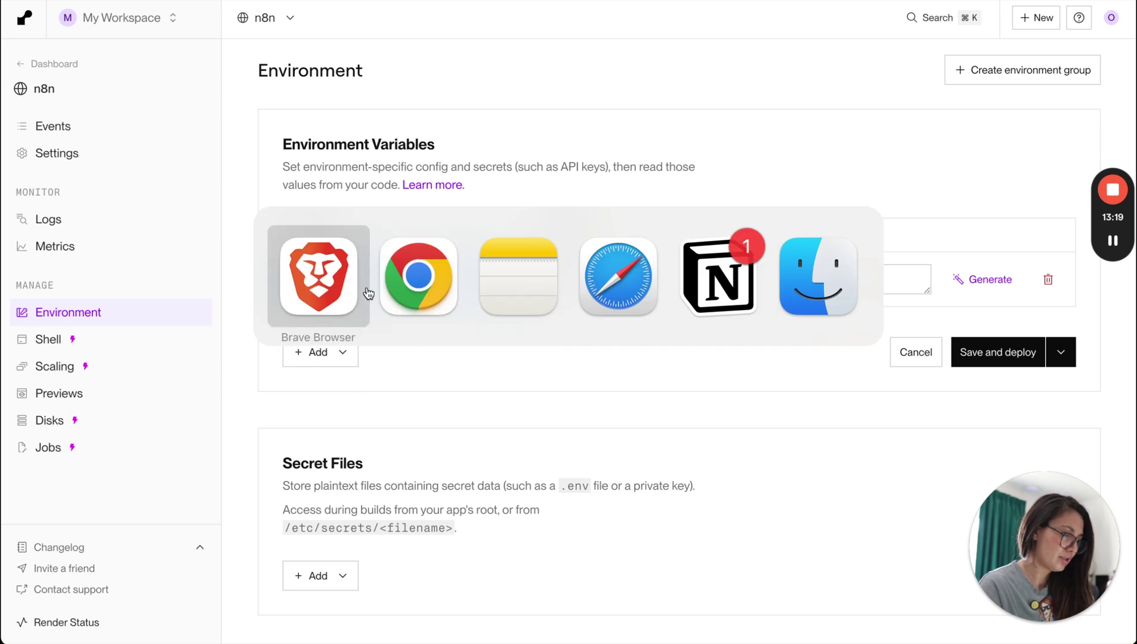
key(super+Tab)
key(super+Tab)
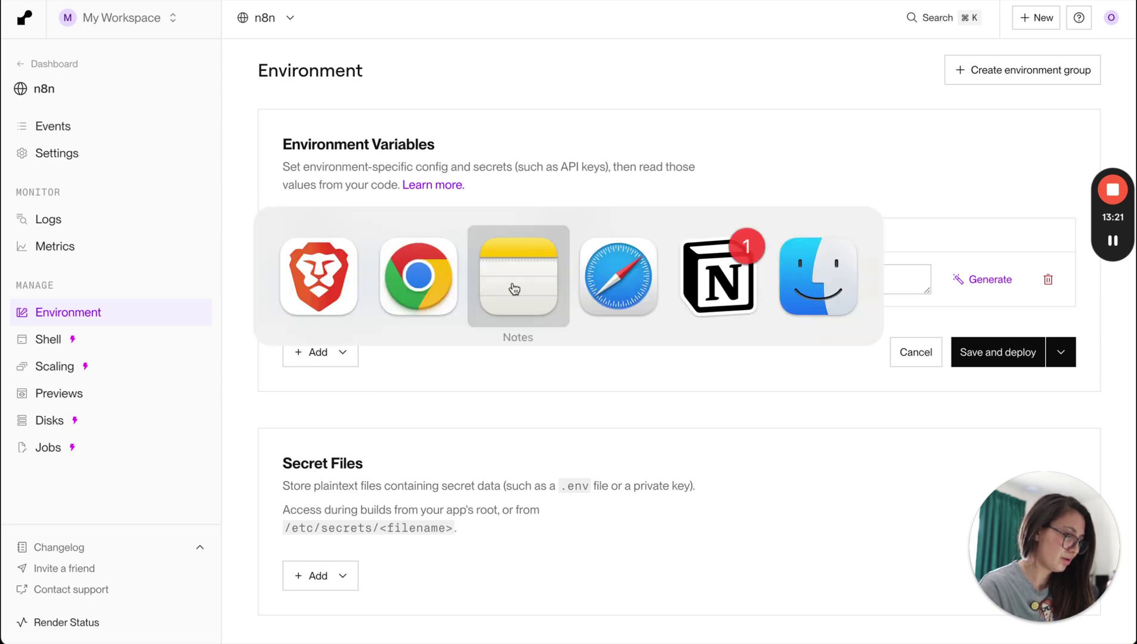
drag(542, 250, 511, 252)
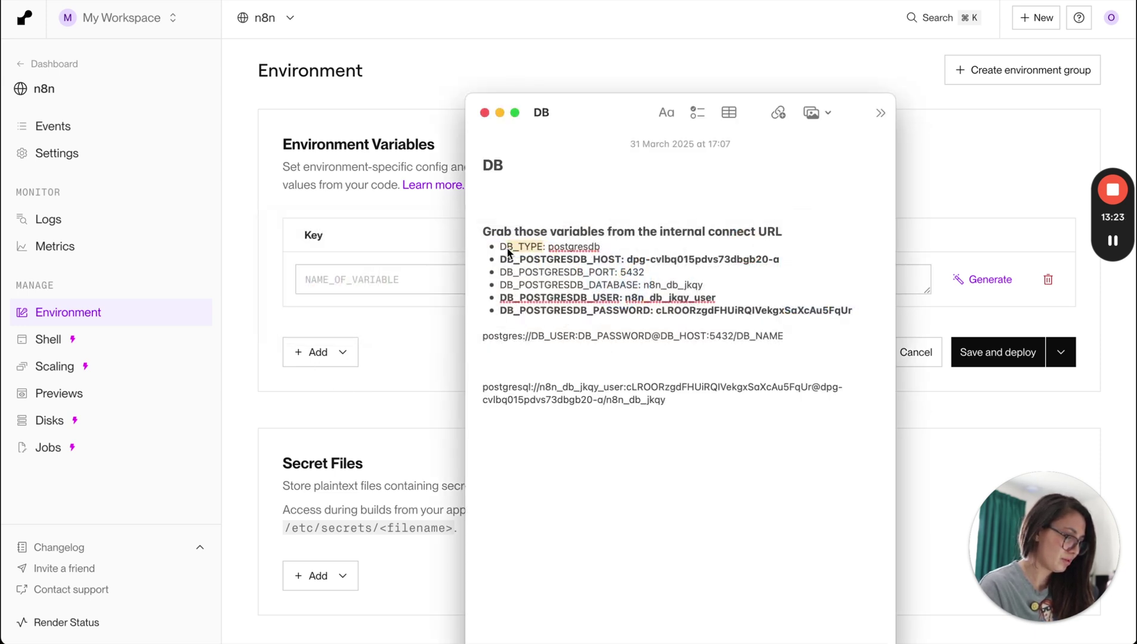
key(super+c)
key(super+Tab)
key(super+v)
click(591, 284)
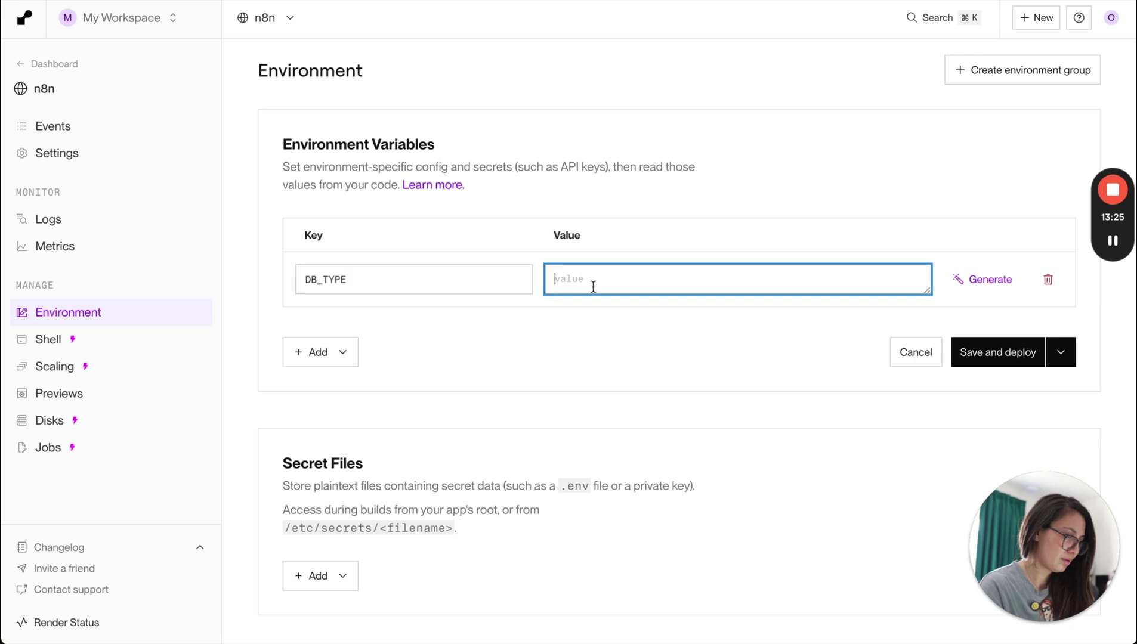
key(super+Tab)
double_click(573, 247)
key(super+c)
key(super+Tab)
key(super+v)
Add DB_POSTGRESDB_HOST with the database host value from the note.
click(348, 355)
click(350, 400)
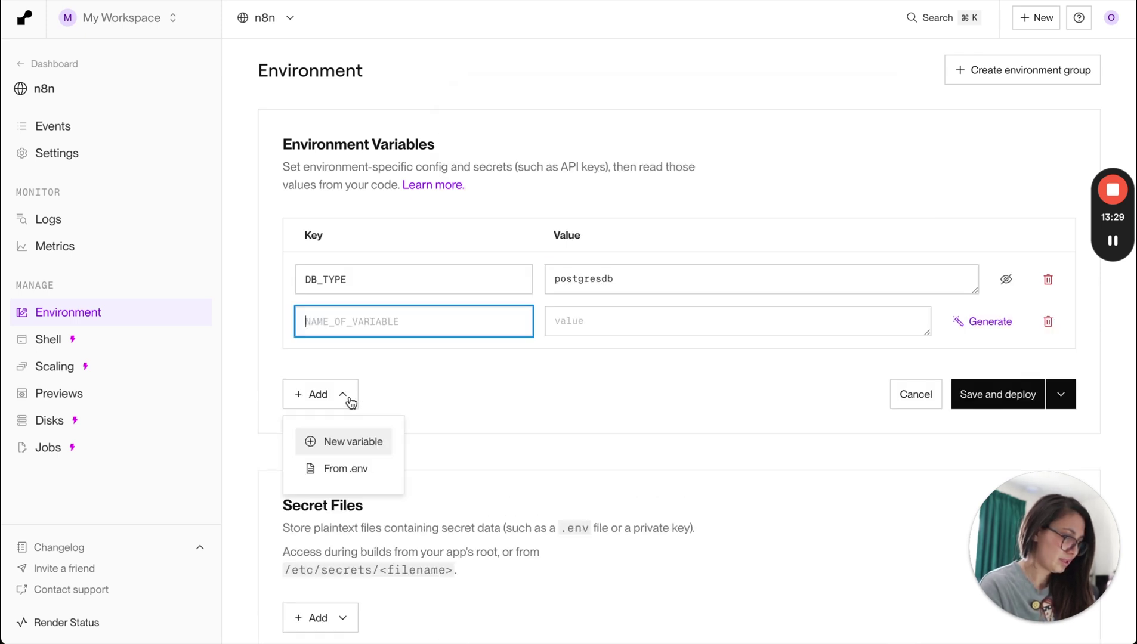
key(super+Tab)
click(500, 261)
shift+click(621, 262)
key(super+c)
key(super+Tab)
key(super+v)
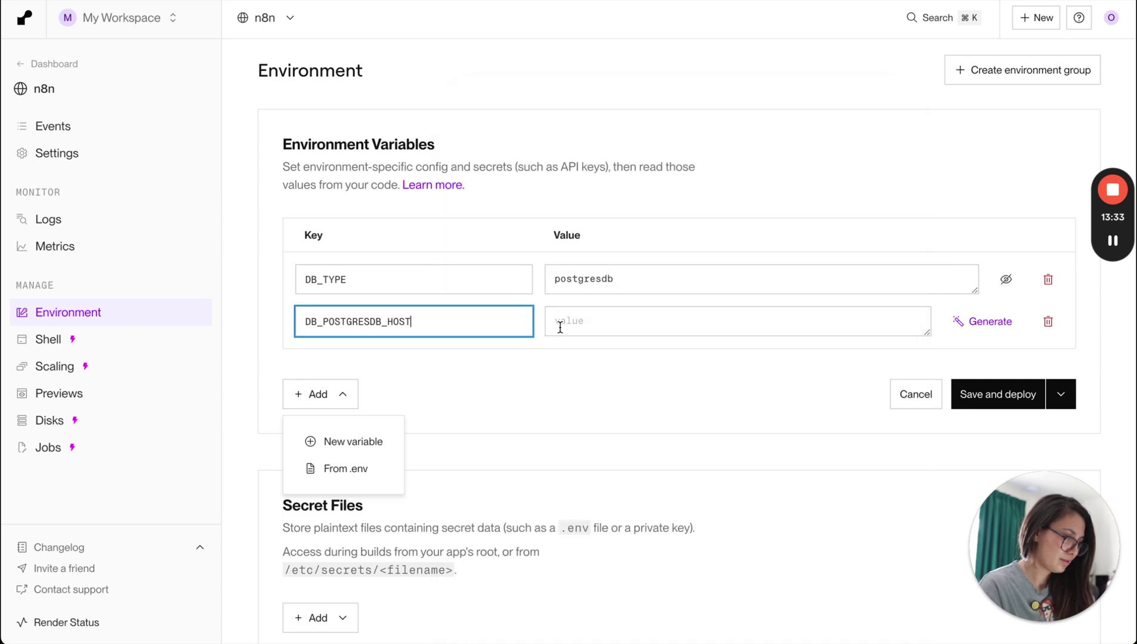
click(590, 324)
key(super+Tab)
click(627, 260)
shift+click(779, 260)
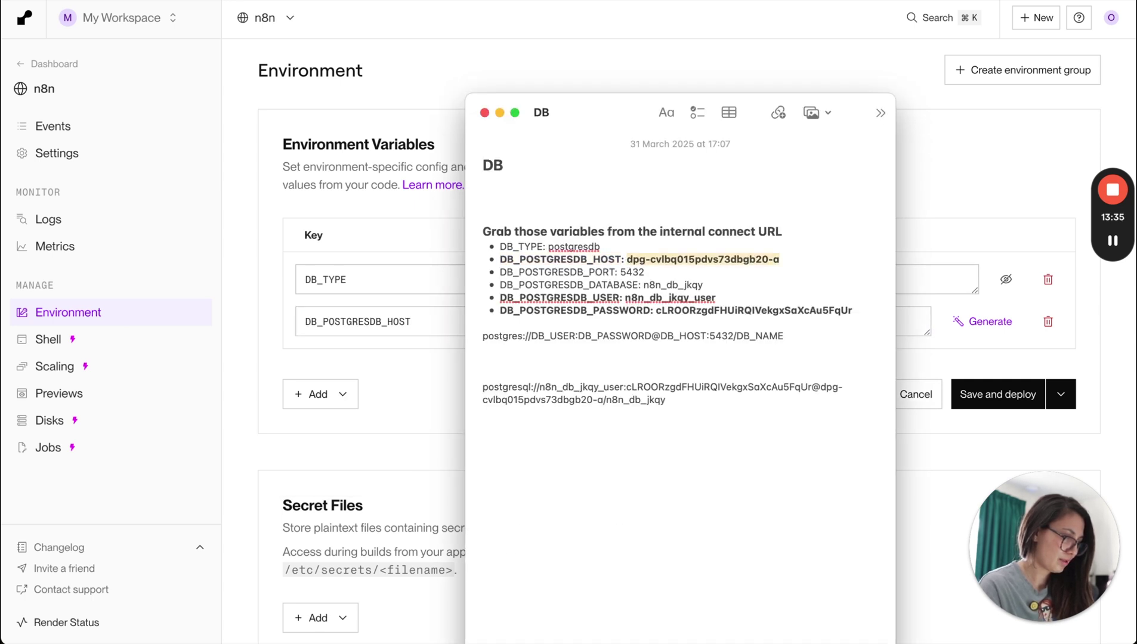
key(super+c)
key(super+Tab)
key(super+v)
Add DB_POSTGRESDB_PORT with value 5432.
click(320, 394)
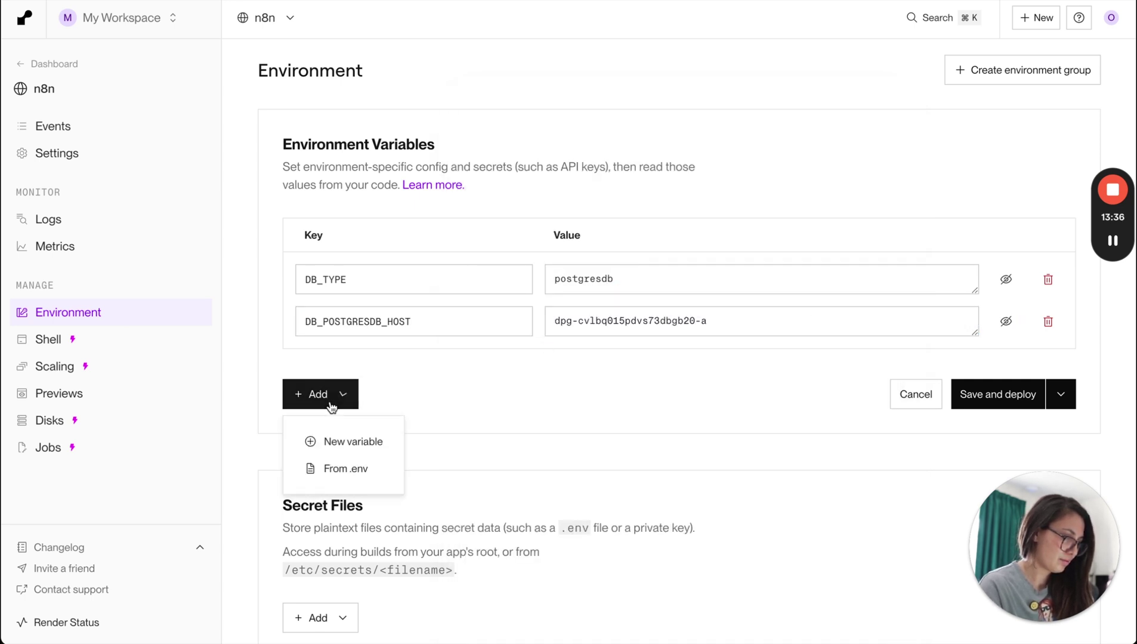
click(336, 436)
key(super+Tab)
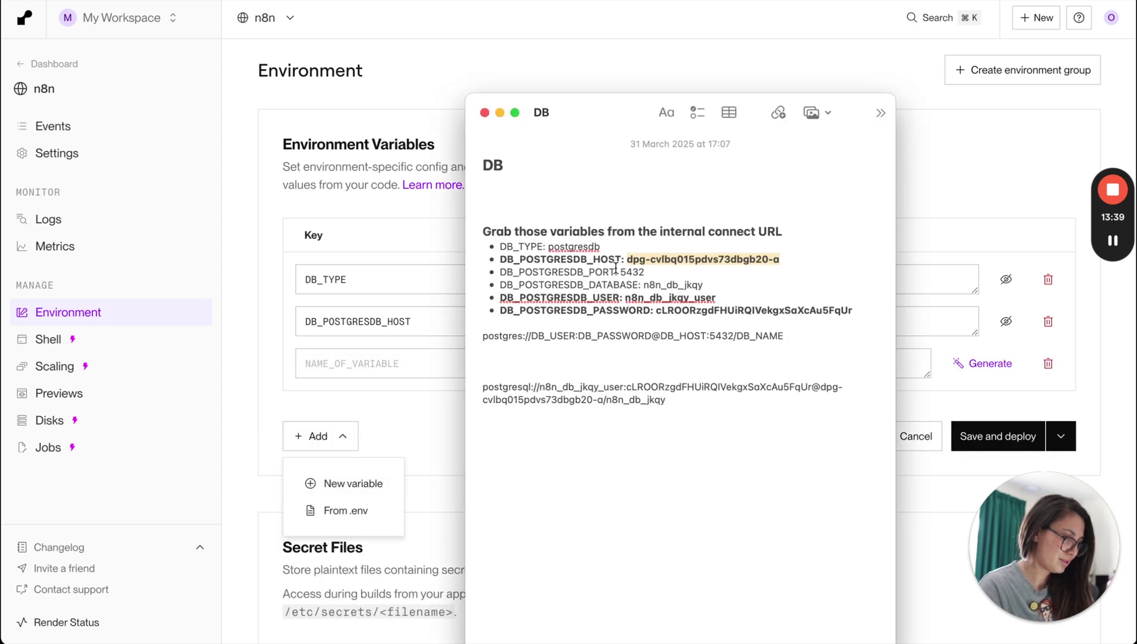
double_click(555, 272)
key(super+c)
key(super+Tab)
click(449, 367)
key(super+v)
click(581, 370)
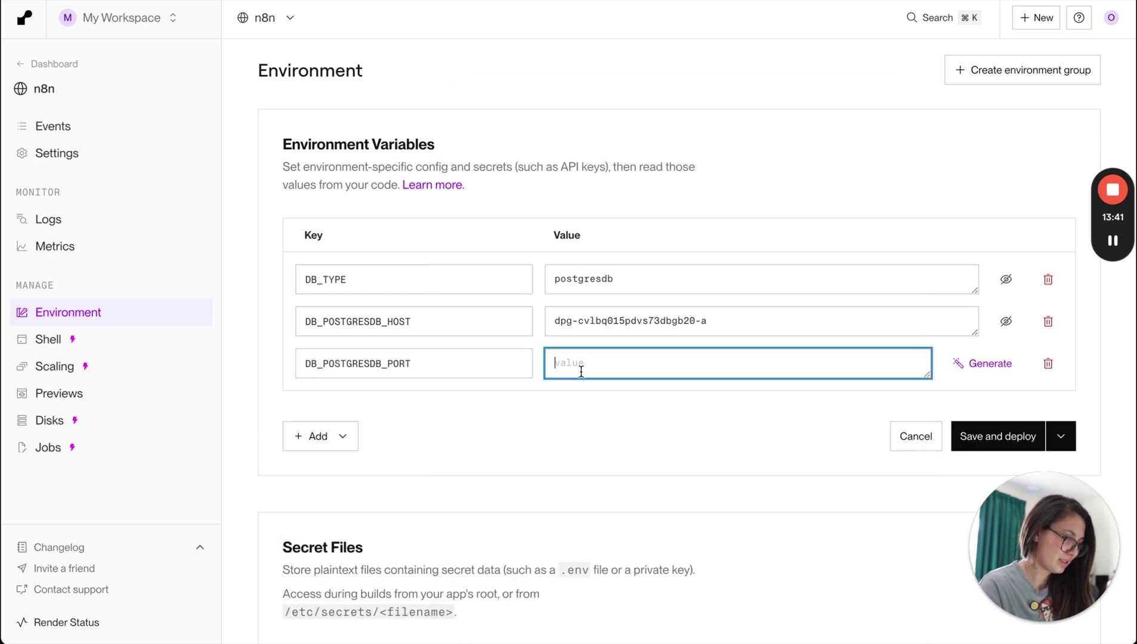
key(super+Tab)
double_click(635, 278)
double_click(632, 272)
key(super+c)
key(super+Tab)
key(super+v)
Add DB_POSTGRESDB_DATABASE with value n8n_db_jkqy.
click(335, 437)
click(337, 485)
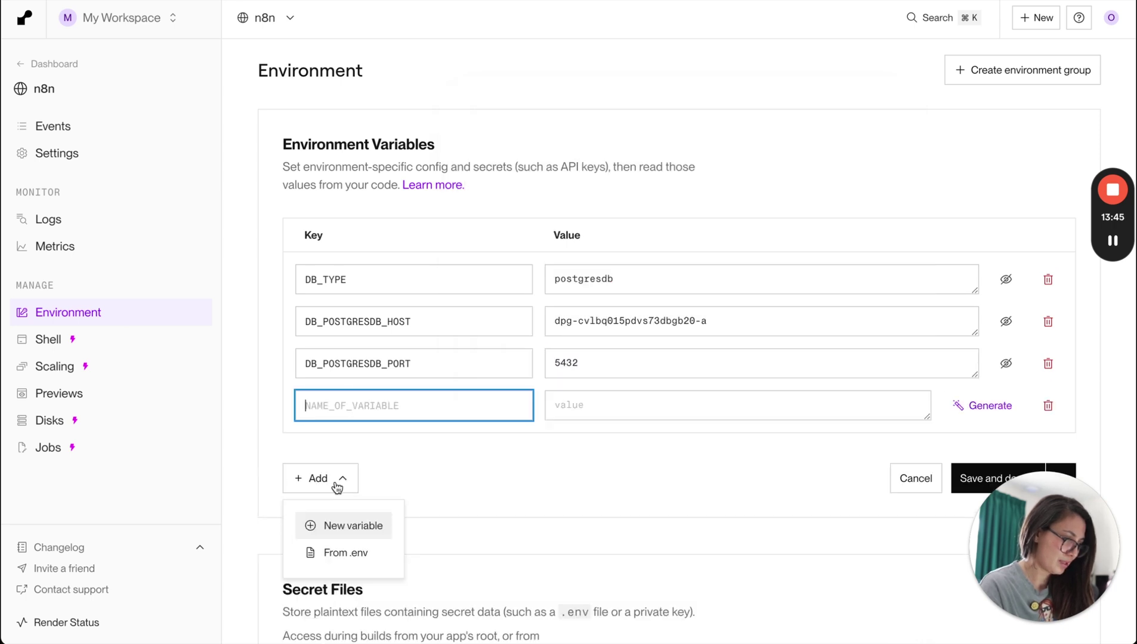
key(super+Tab)
click(638, 285)
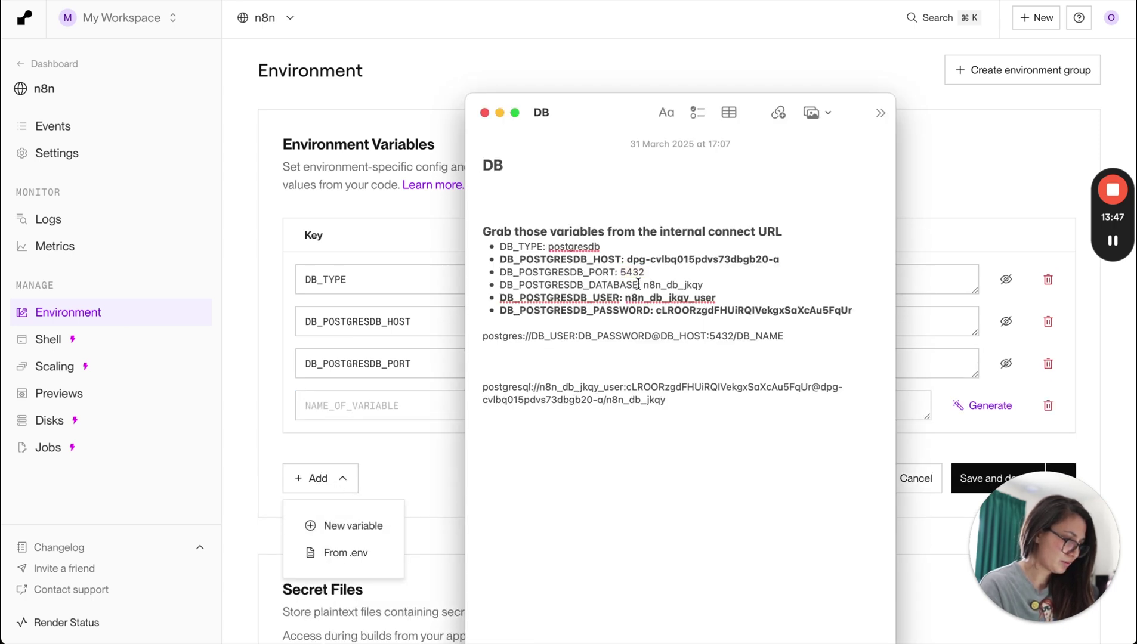
key(shift+super+Left)
key(super+c)
key(super+Tab)
key(super+v)
click(572, 403)
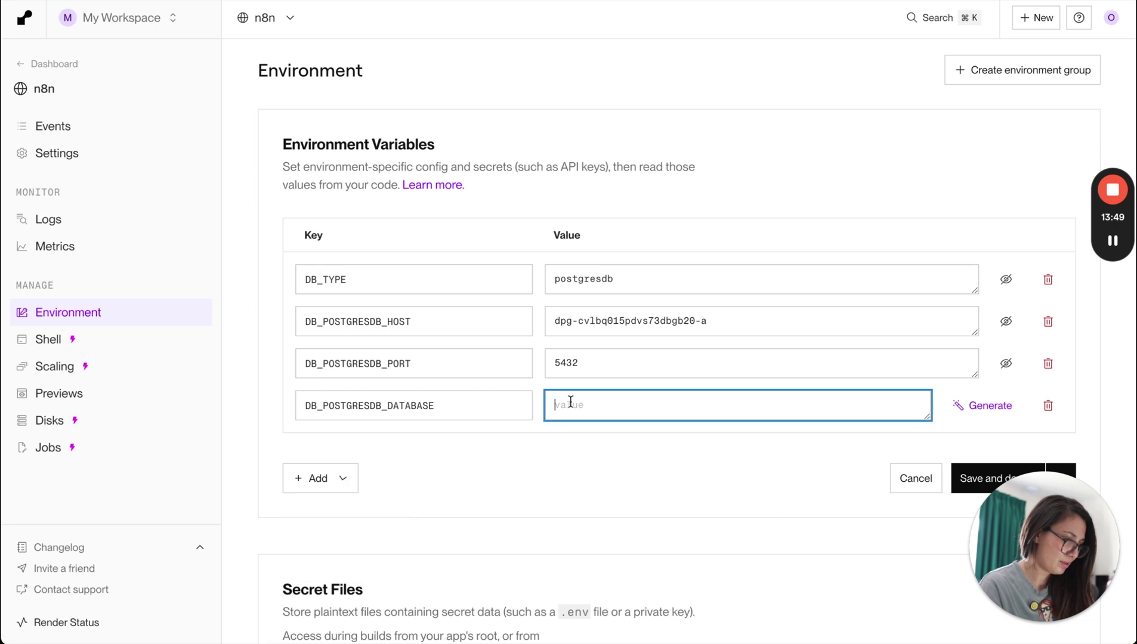
key(super+Tab)
click(640, 285)
key(shift+super+Right)
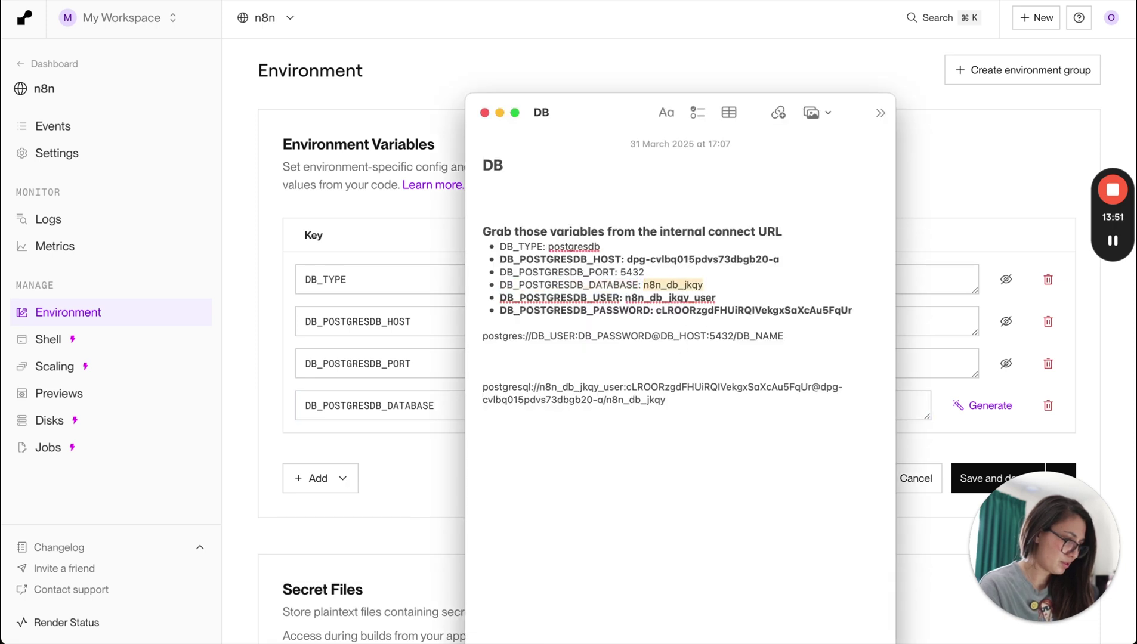
key(super+c)
key(super+Tab)
key(super+v)
Add DB_POSTGRESDB_USER with the database user name from the note.
click(340, 484)
click(338, 526)
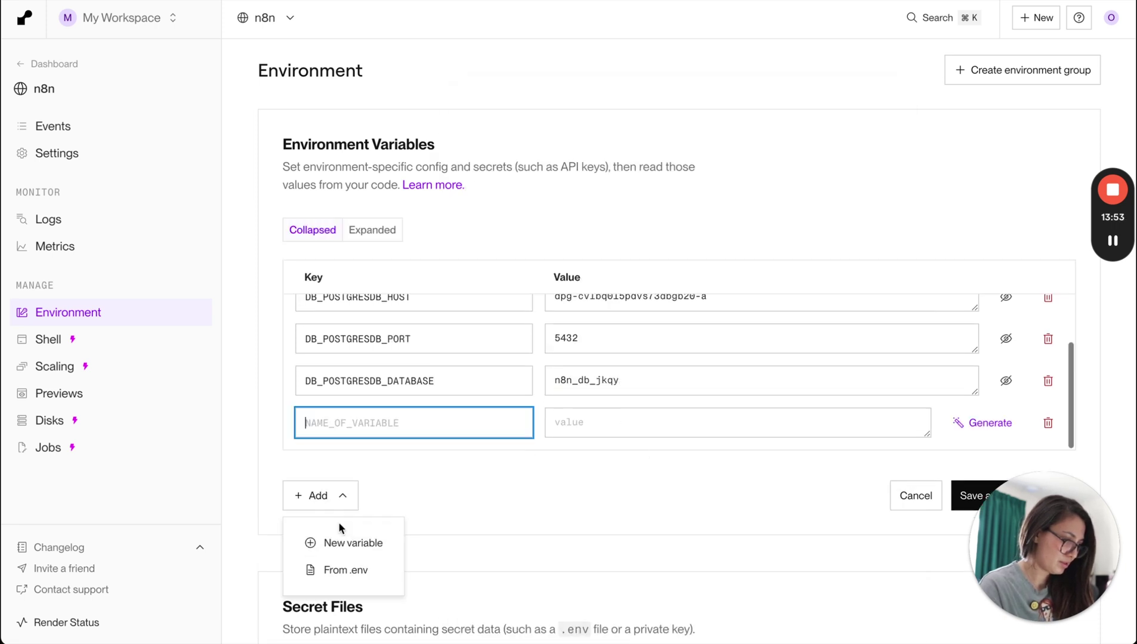
key(super+Tab)
click(620, 297)
key(shift+super+Left)
key(super+c)
key(super+Tab)
key(super+v)
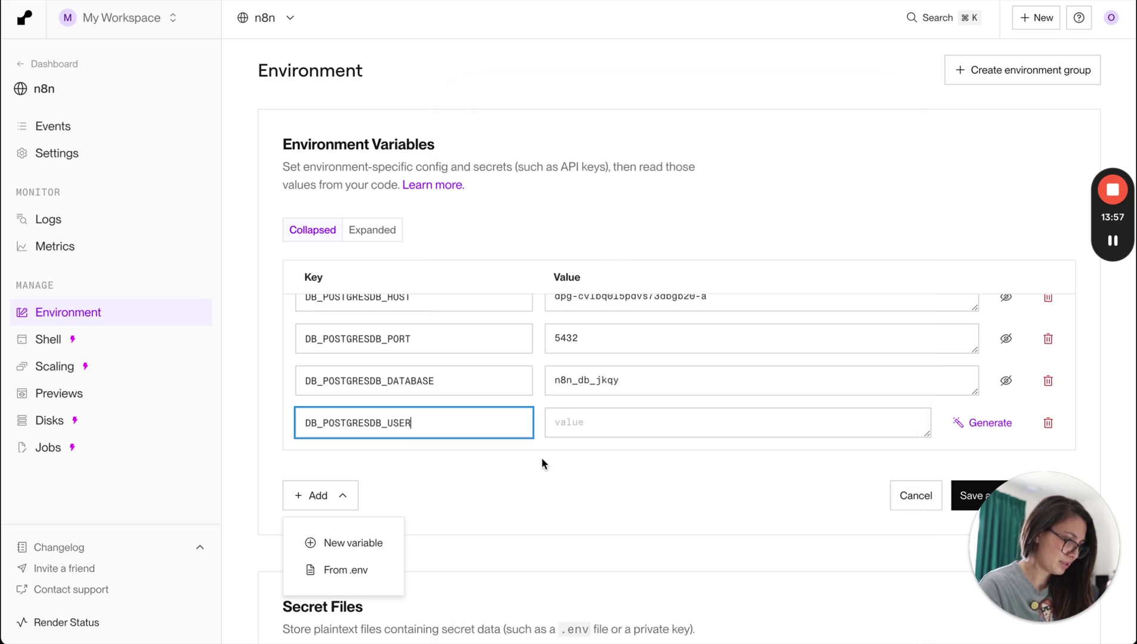
click(609, 419)
key(super+Tab)
click(624, 298)
key(shift+super+Right)
key(super+c)
key(super+Tab)
key(super+v)
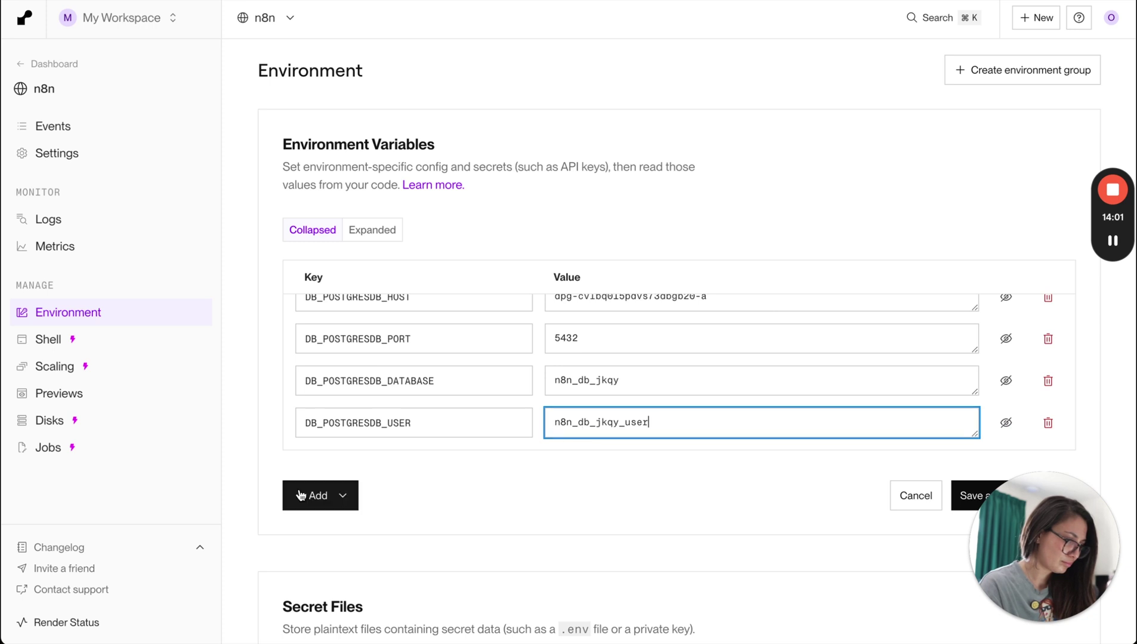
Add DB_POSTGRESDB_PASSWORD with the database password copied from the note.
click(333, 496)
click(332, 543)
key(super+Tab)
click(573, 317)
double_click(651, 310)
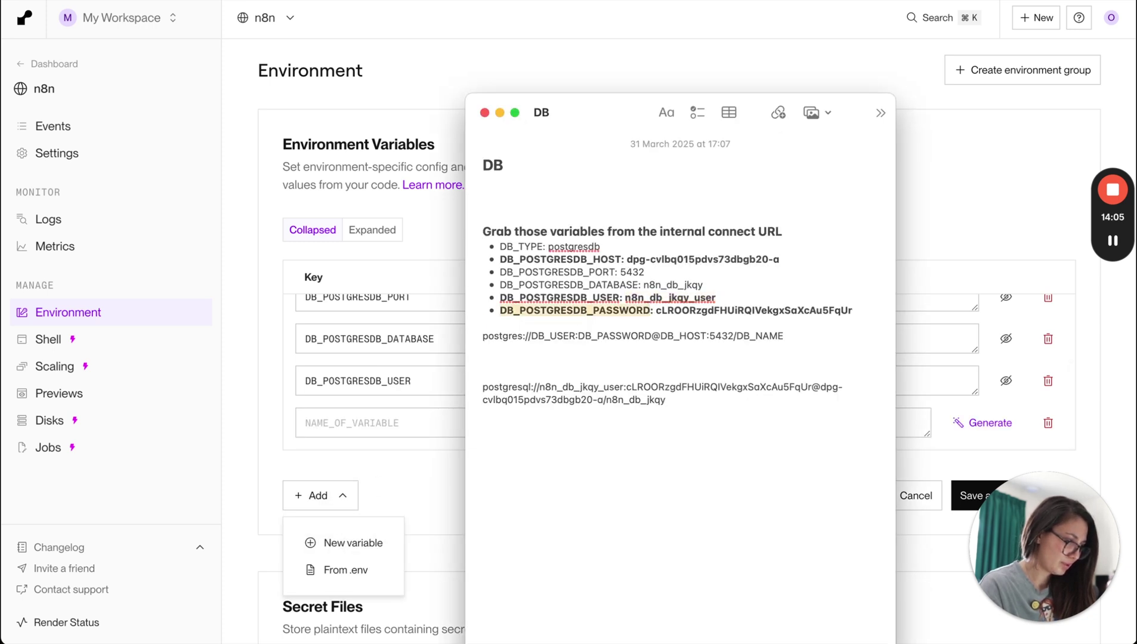
key(super+c)
key(super+Tab)
click(421, 429)
key(super+v)
key(super+Tab)
double_click(694, 310)
key(super+c)
key(super+Tab)
click(617, 426)
key(super+v)
click(681, 509)
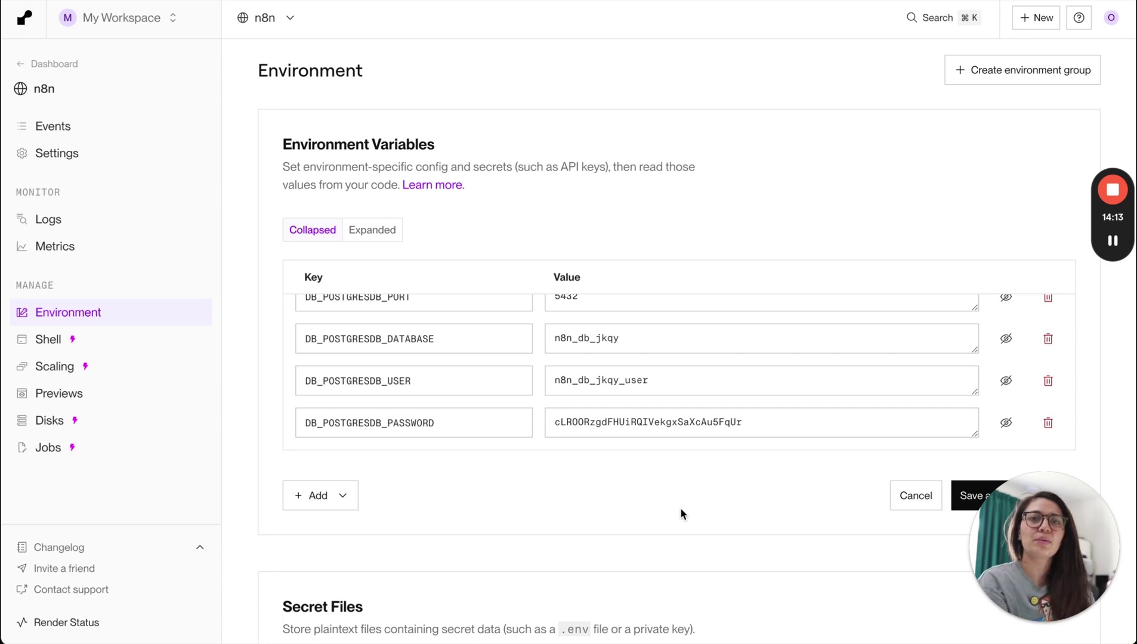
Advance the guide to the Environment Variables card and highlight the DB and N8N_HOST-to-timezone rows.
key(super+Tab)
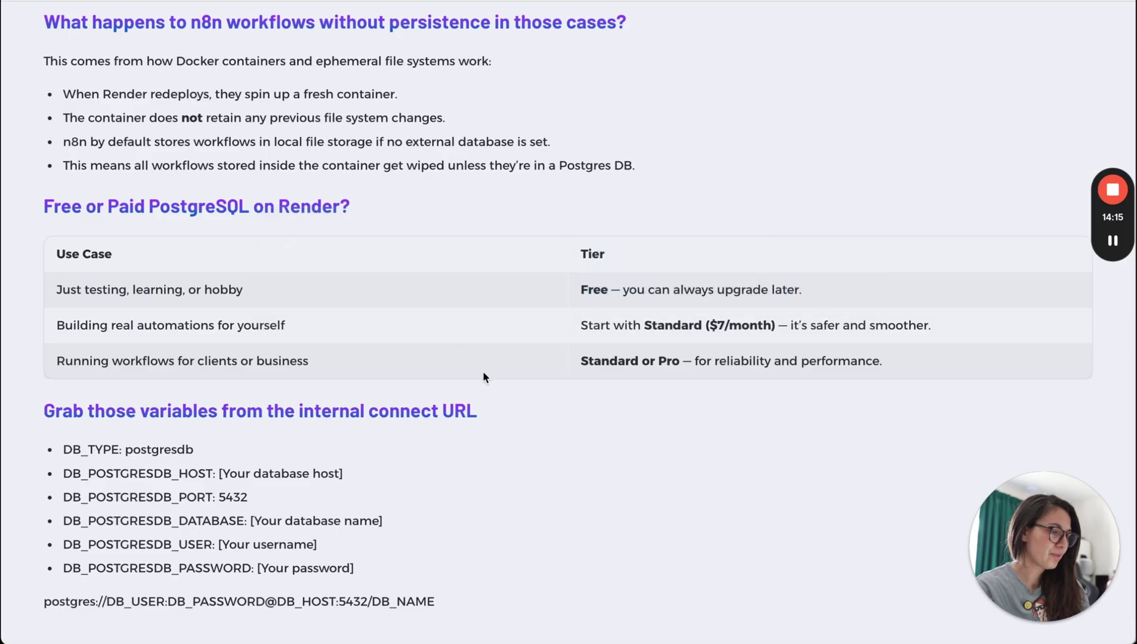
key(Right)
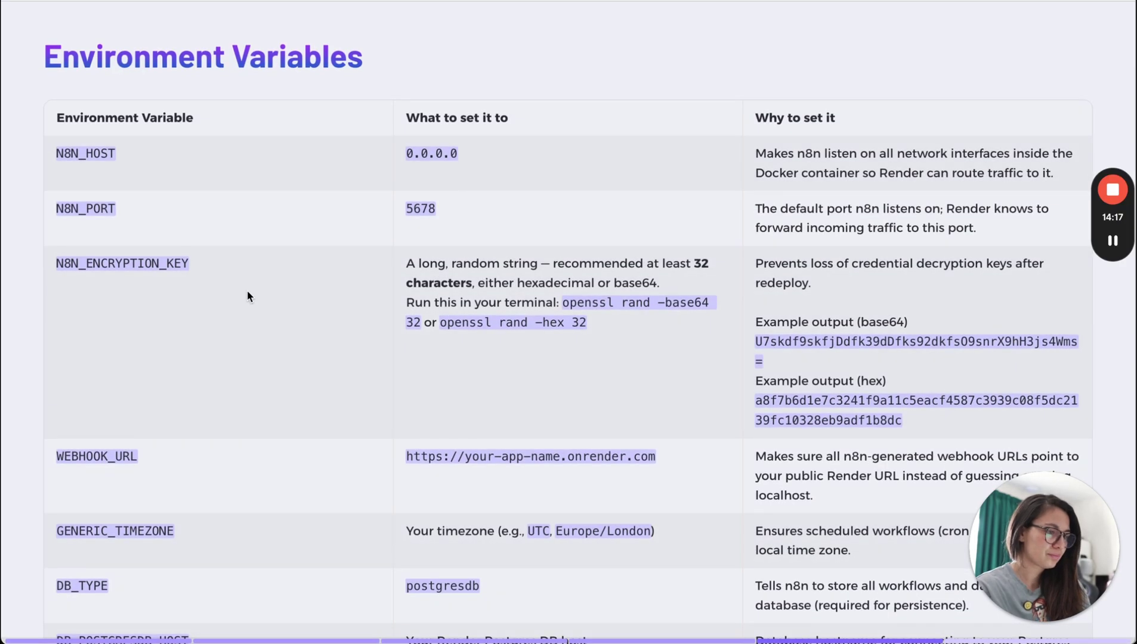
scroll(442, 302, down, 5)
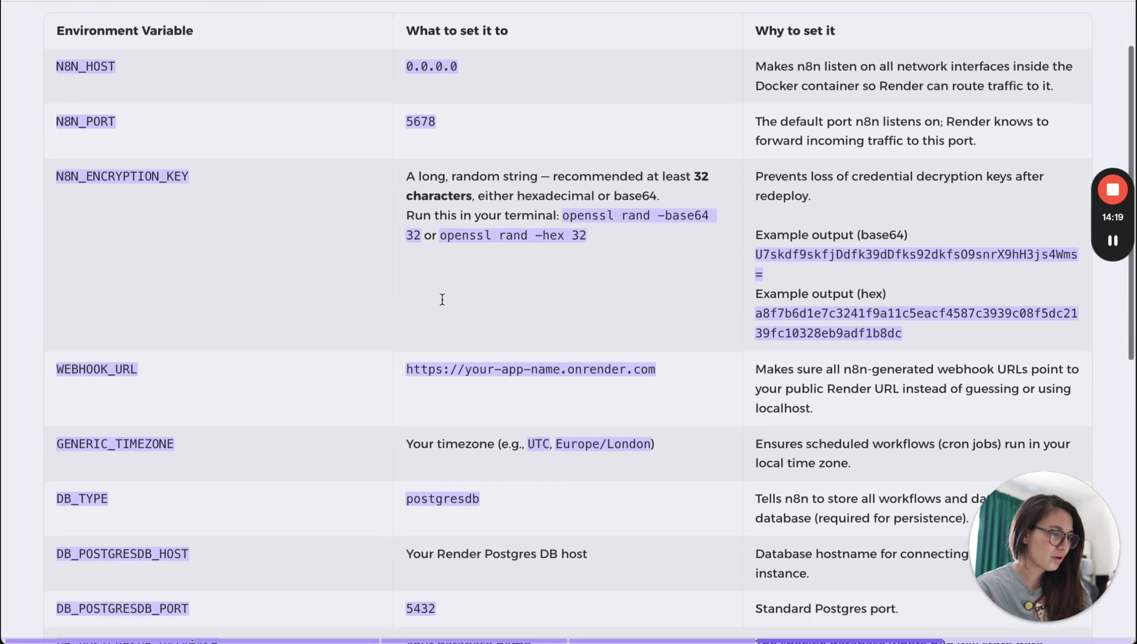
drag(57, 247, 574, 490)
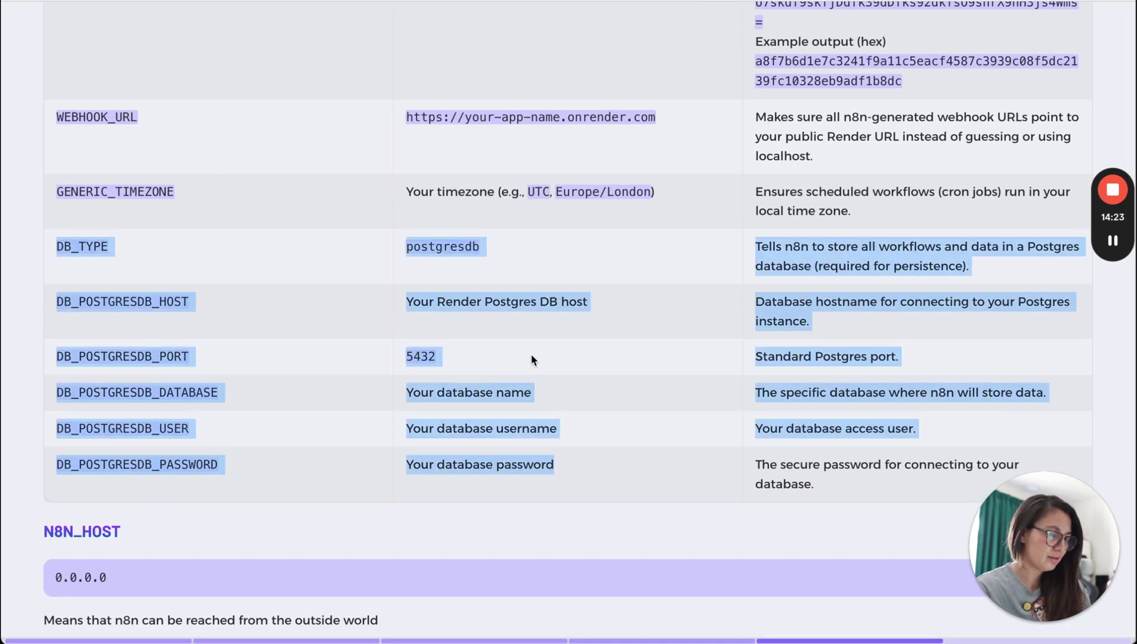
scroll(533, 358, up, 2)
scroll(532, 358, up, 4)
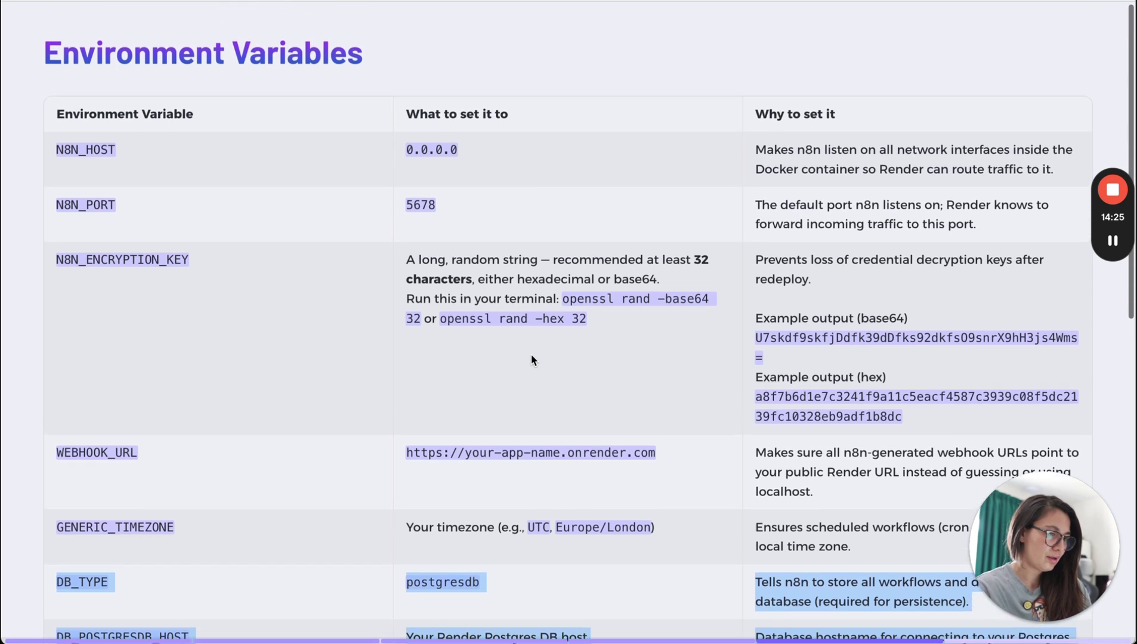
click(283, 507)
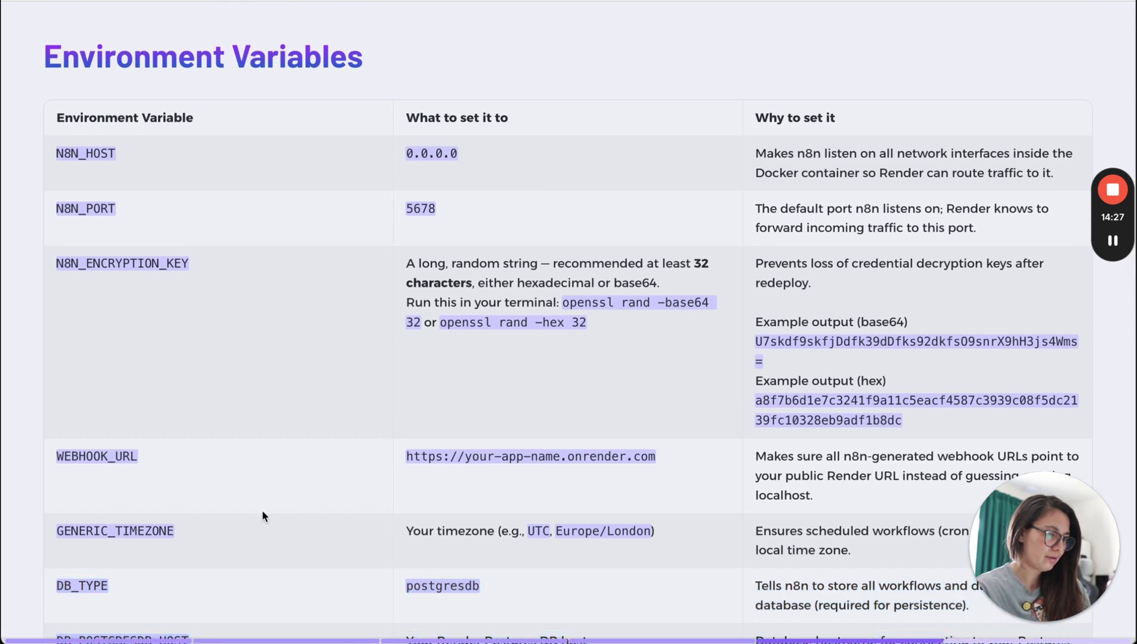
drag(666, 541, 57, 145)
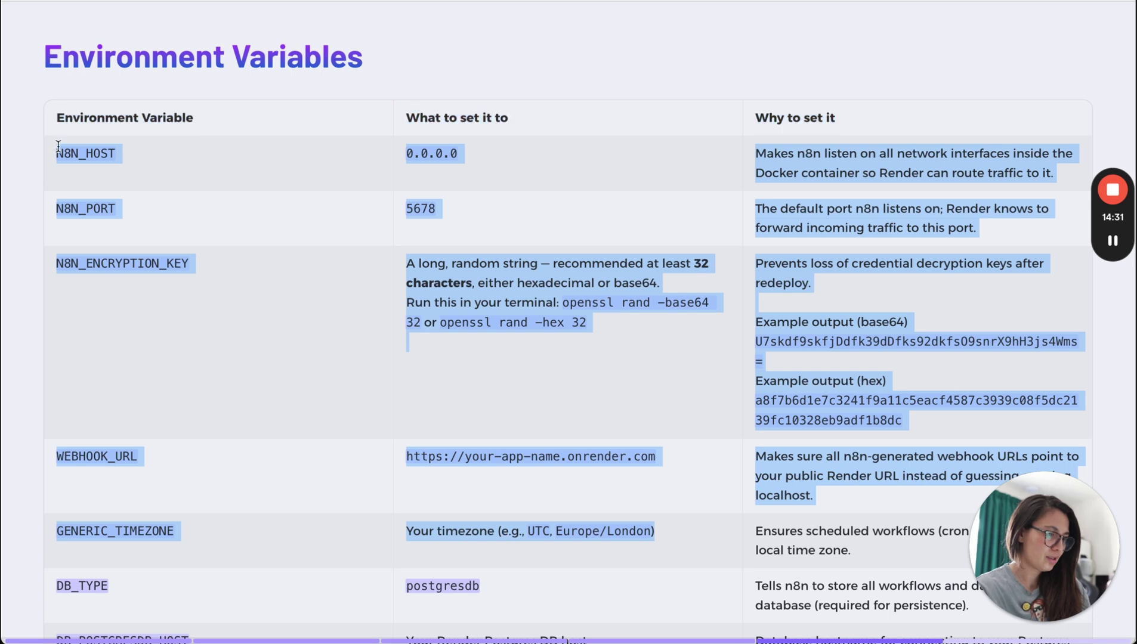
click(50, 202)
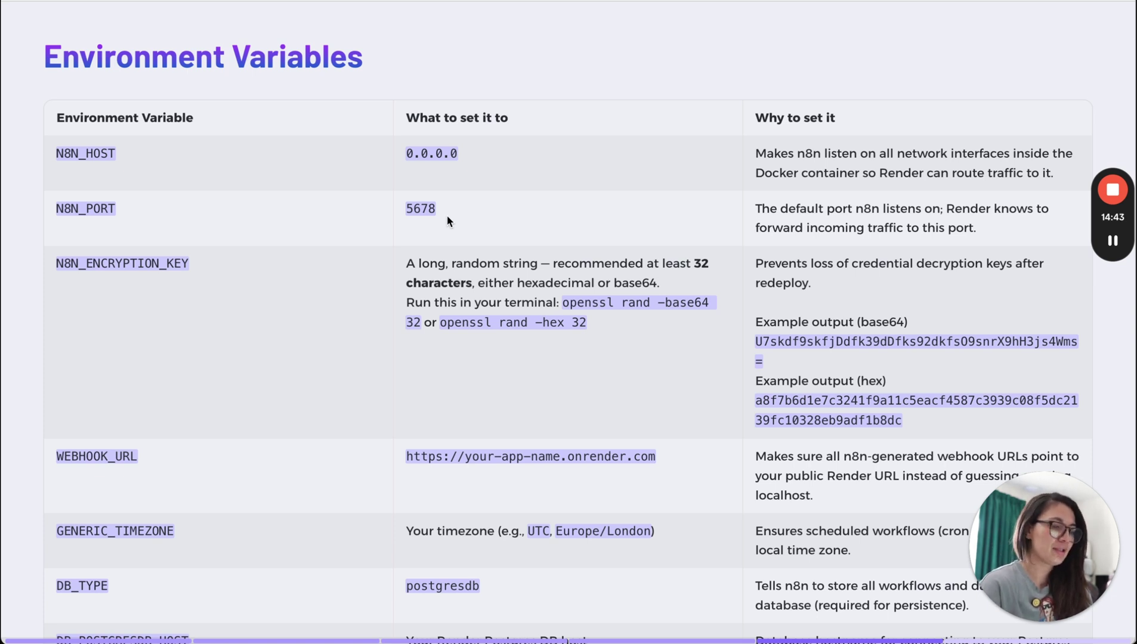
Highlight that N8N_HOST should be 0.0.0.0 so n8n is reachable from outside.
drag(137, 159, 69, 154)
key(super+Tab)
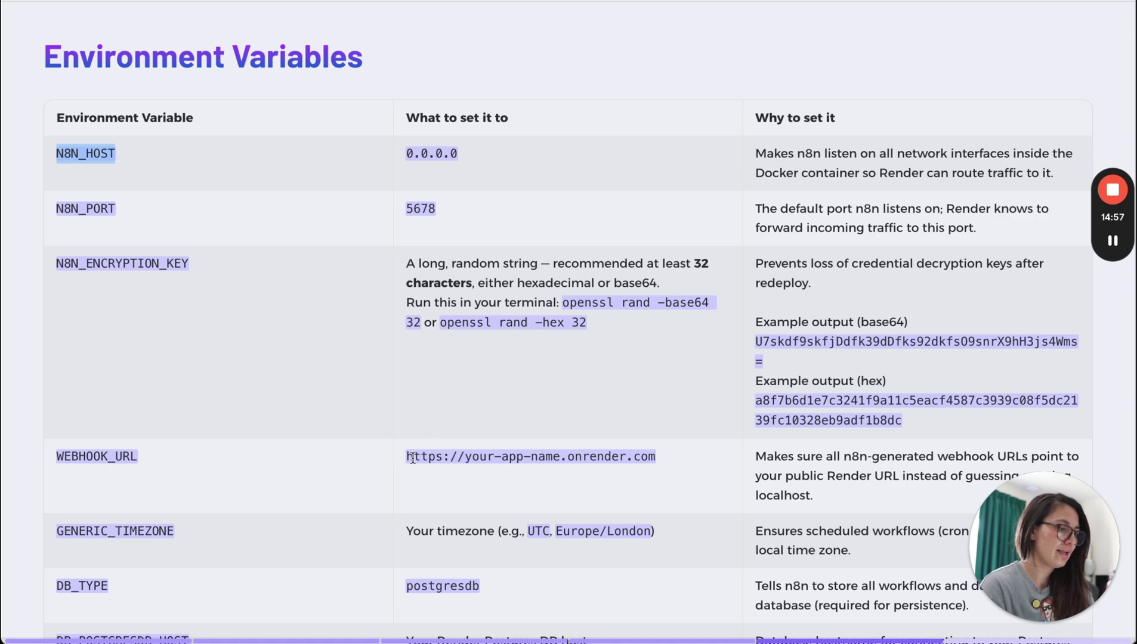
scroll(390, 472, down, 1)
scroll(390, 472, down, 8)
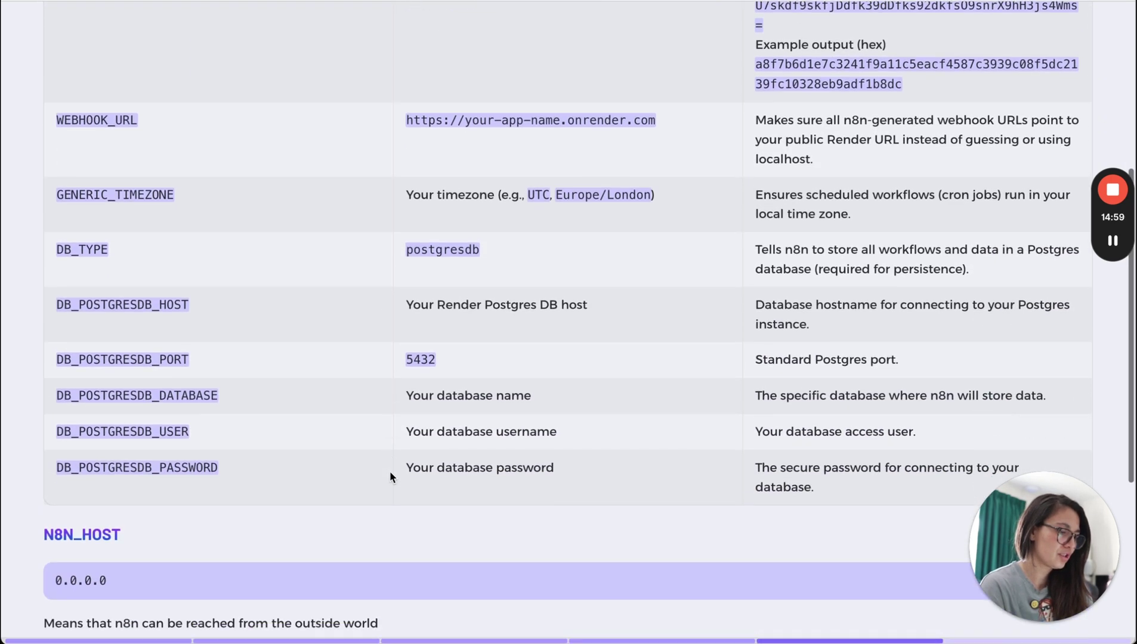
scroll(391, 472, down, 3)
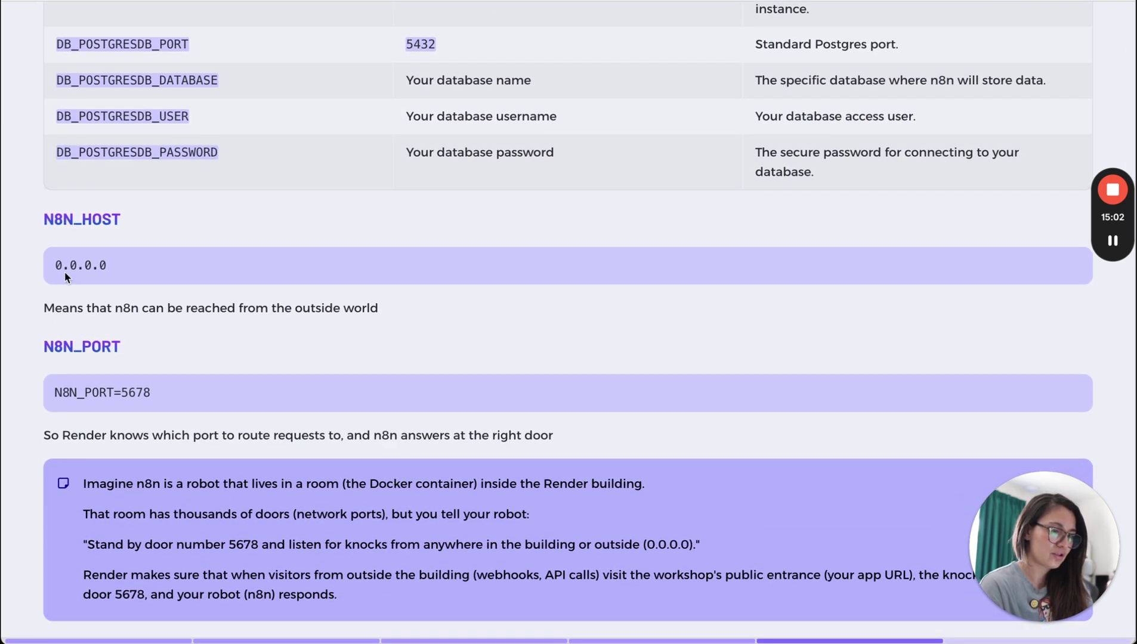
drag(55, 265, 108, 265)
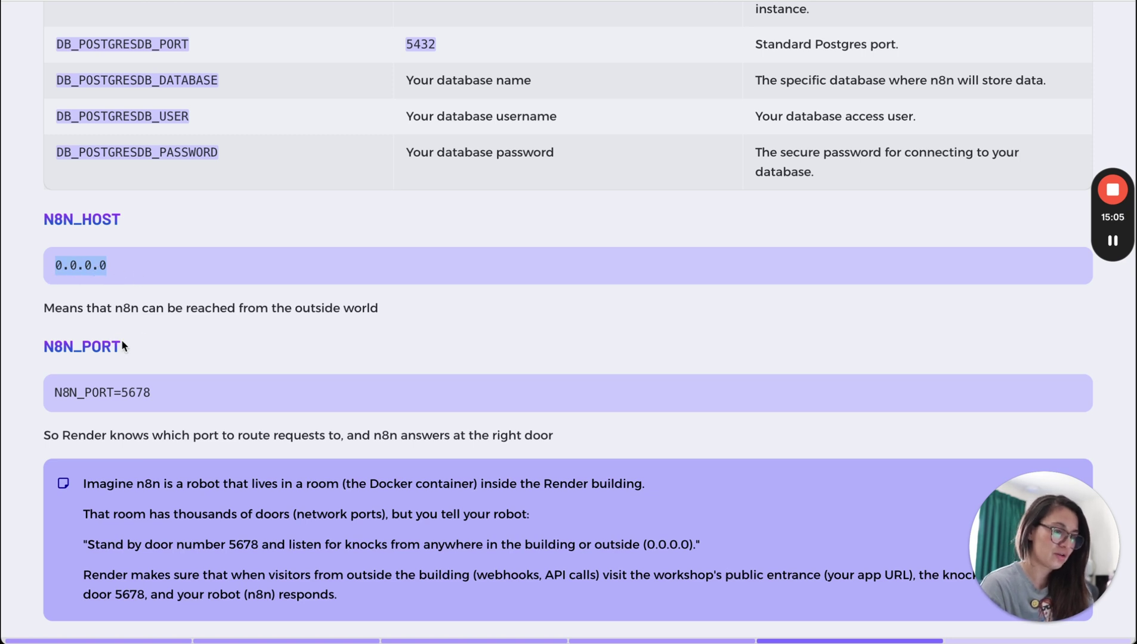
drag(122, 307, 385, 309)
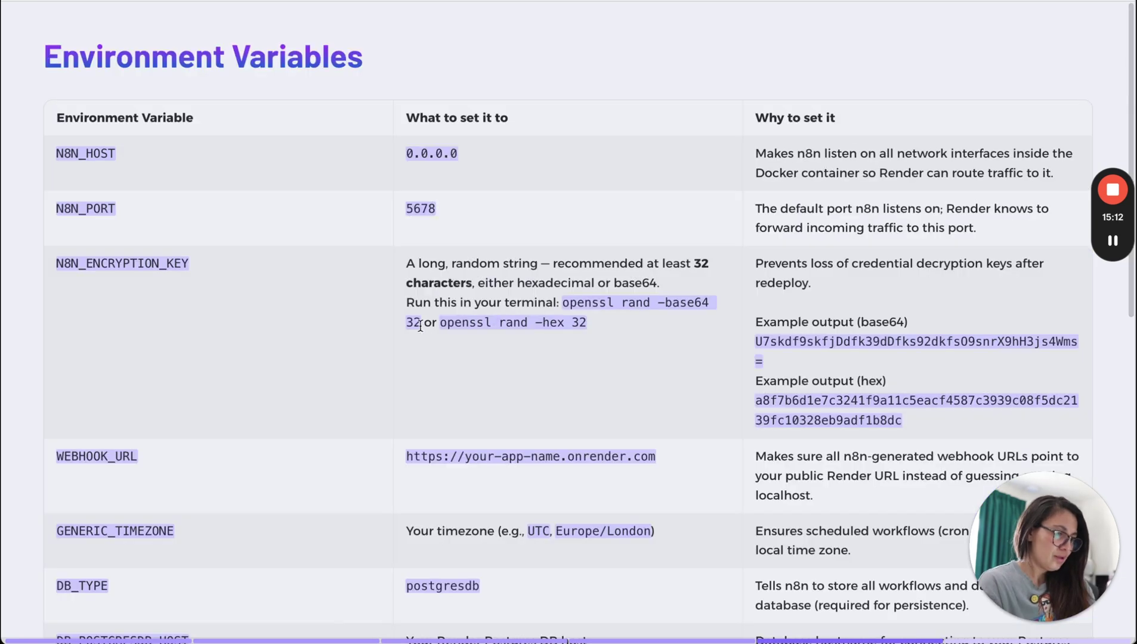
key(super+Tab)
key(super+Tab)
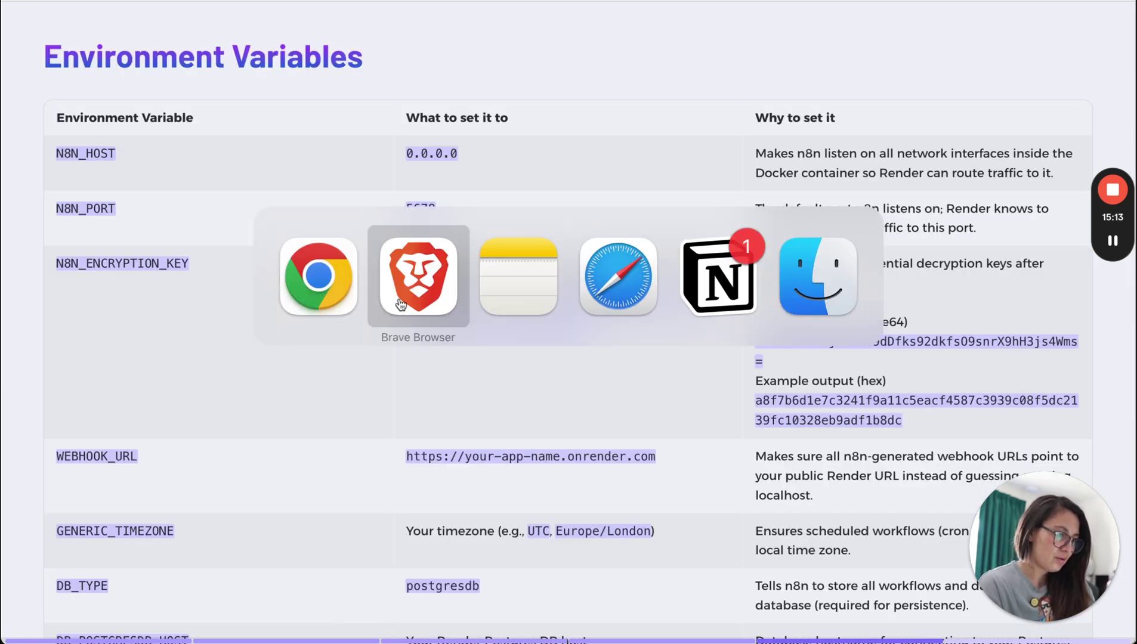
Add an N8N_HOST environment variable with value 0.0.0.0.
click(320, 508)
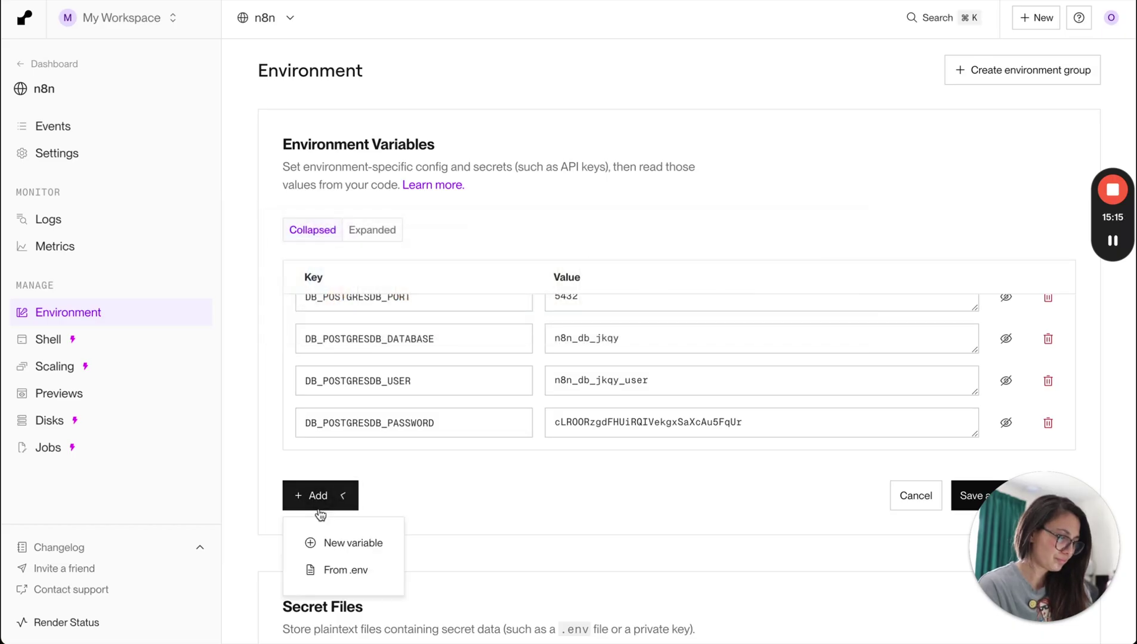
click(343, 542)
text(N8N_HOST)
click(614, 431)
text(0.0.0.0)
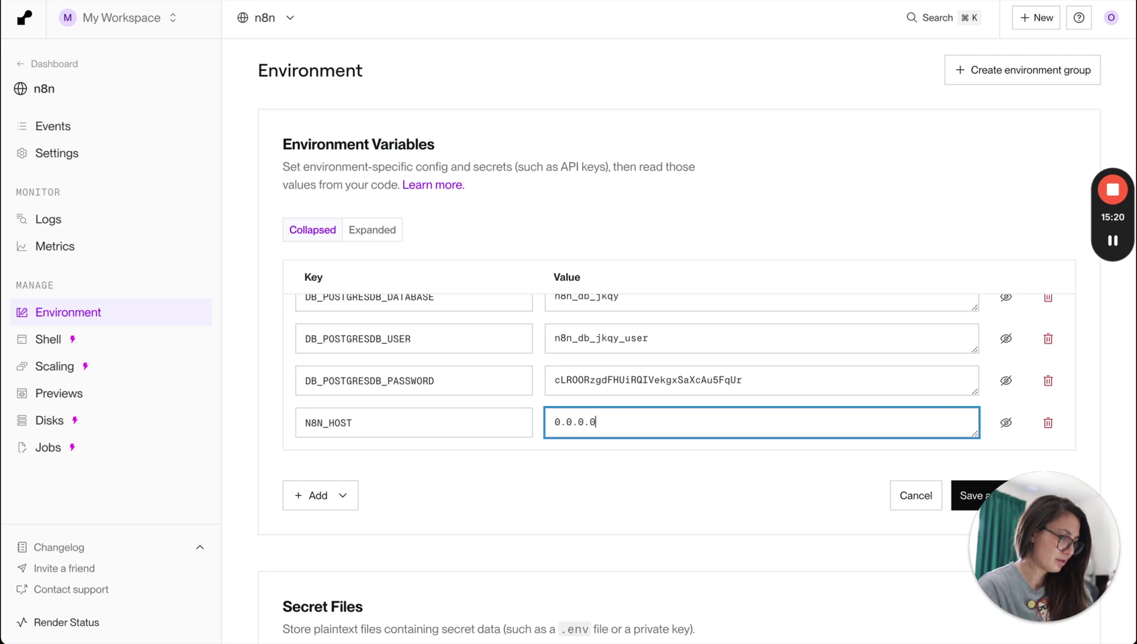
Add an N8N_PORT variable set to 5678, taking the name from the guide.
key(super+Tab)
drag(119, 210, 52, 211)
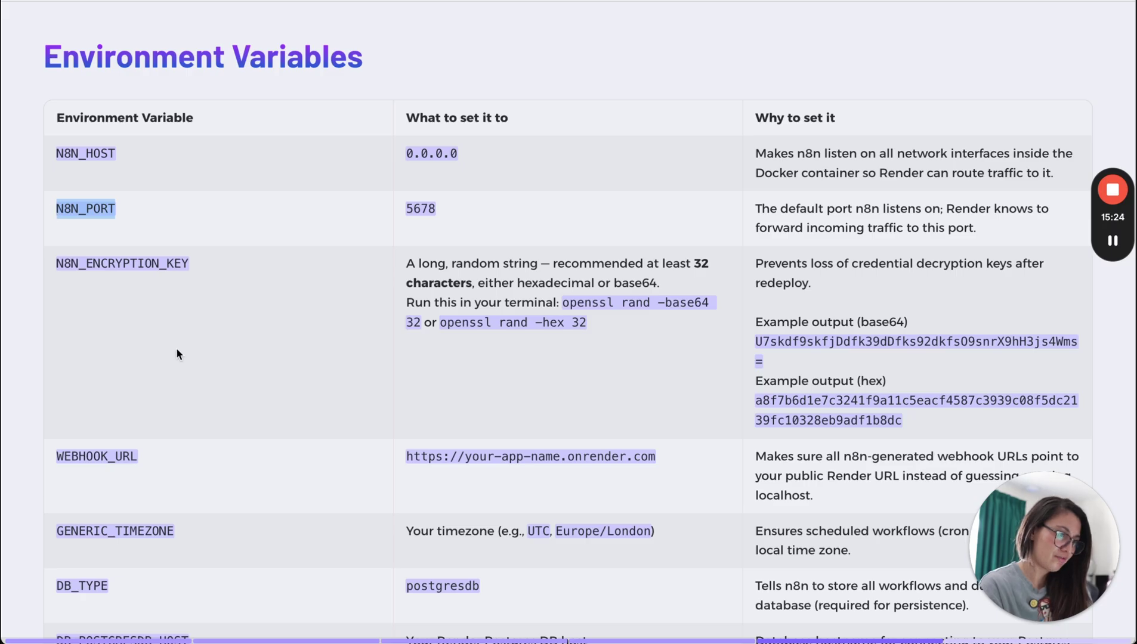
key(super+Tab)
click(334, 496)
click(338, 540)
text(N8N_PORT)
click(600, 424)
text(5)
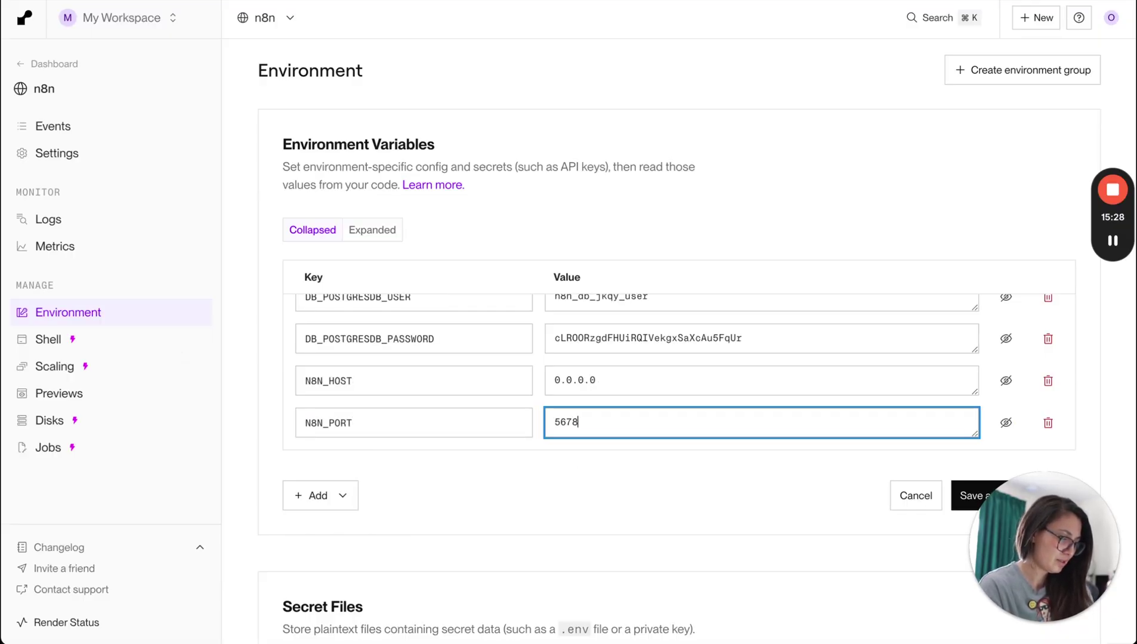
Add GENERIC_TIMEZONE with value Europe/London, copying both from the guide's table.
click(333, 497)
click(351, 542)
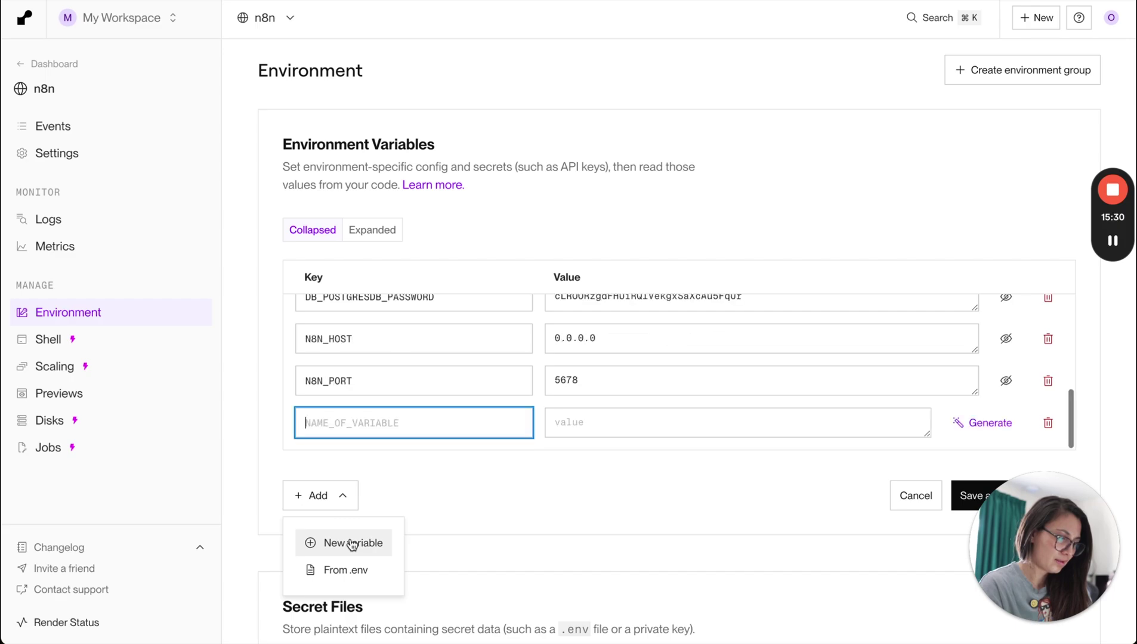
key(super+Tab)
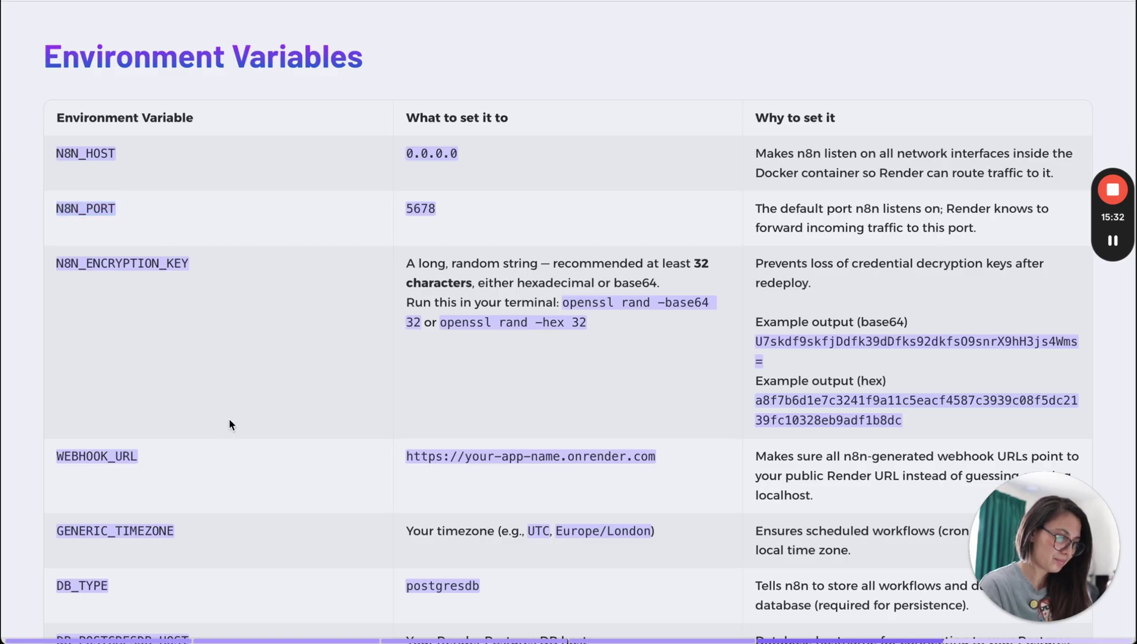
drag(178, 530, 60, 531)
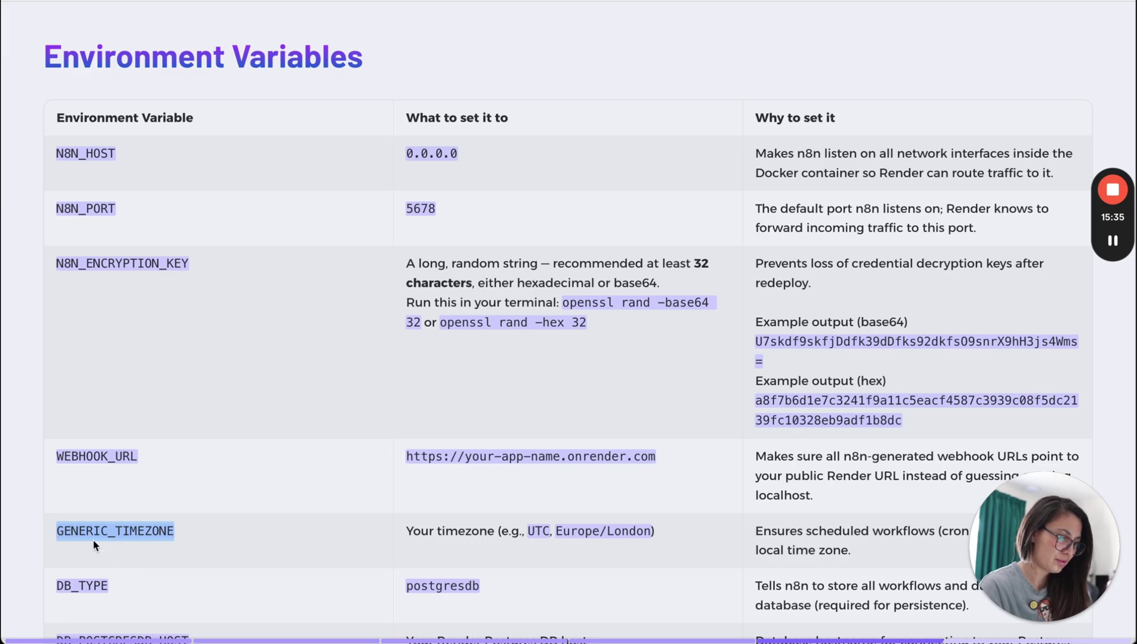
key(super+c)
key(super+Tab)
key(super+v)
key(super+Tab)
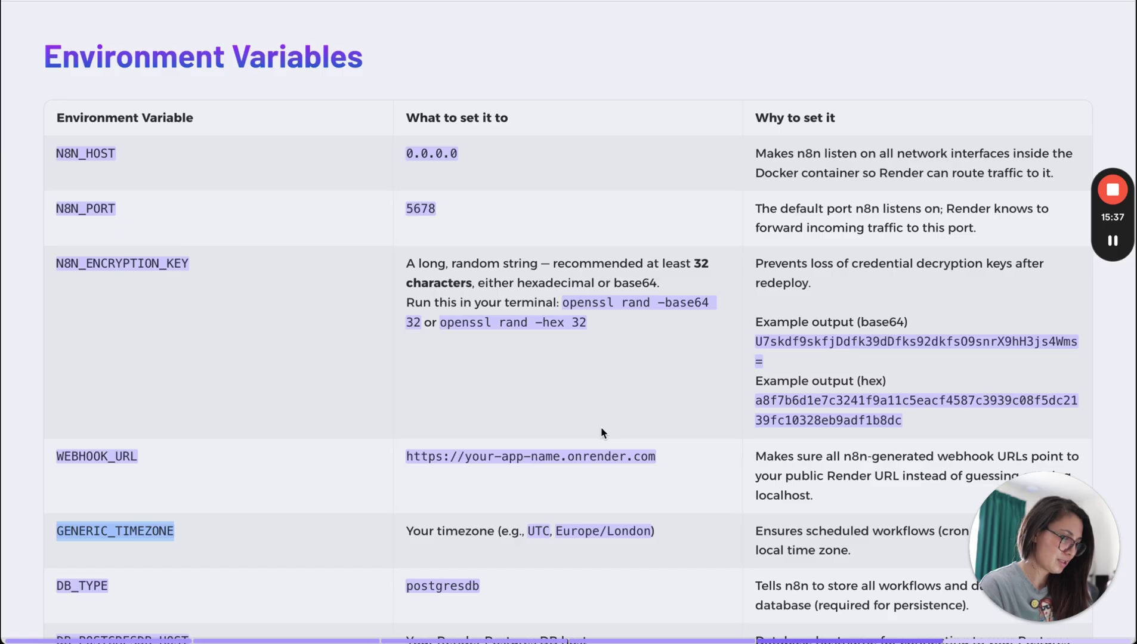
double_click(651, 538)
drag(653, 541, 556, 537)
key(super+c)
key(super+Tab)
key(super+v)
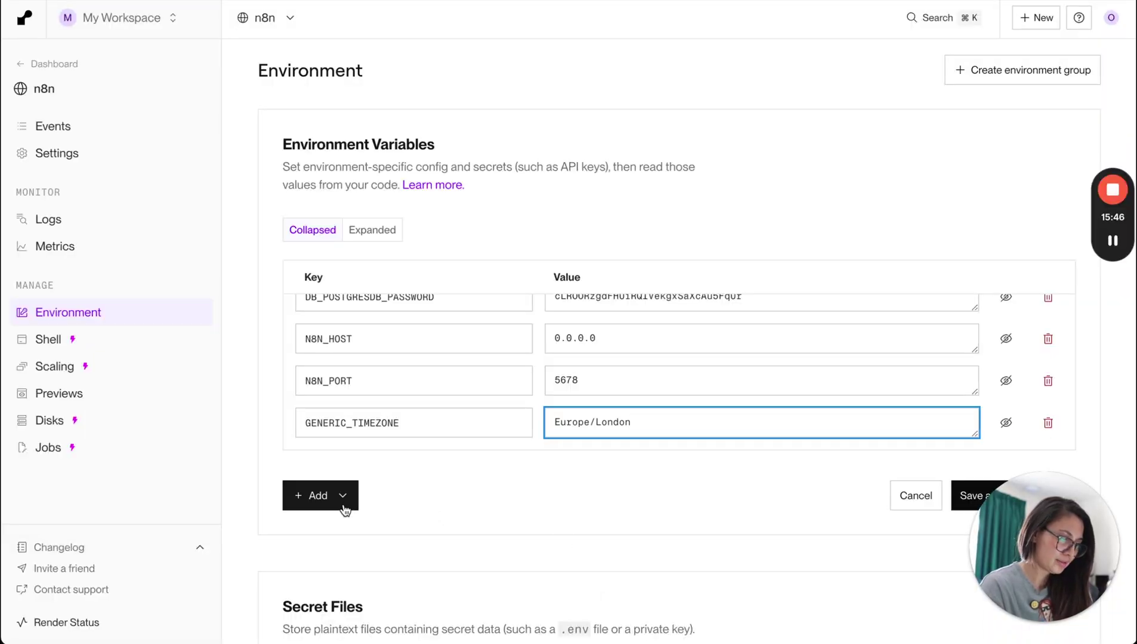
Add another empty variable row and select the N8N_ENCRYPTION_KEY name in the guide.
click(344, 507)
click(368, 544)
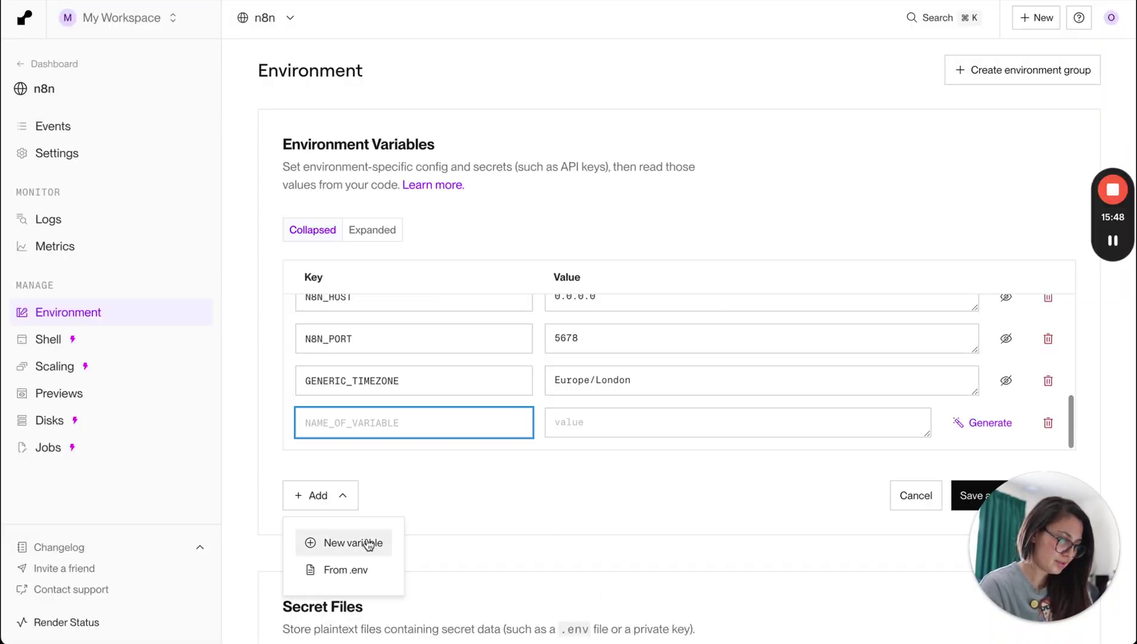
key(super+Tab)
click(257, 294)
drag(56, 263, 199, 267)
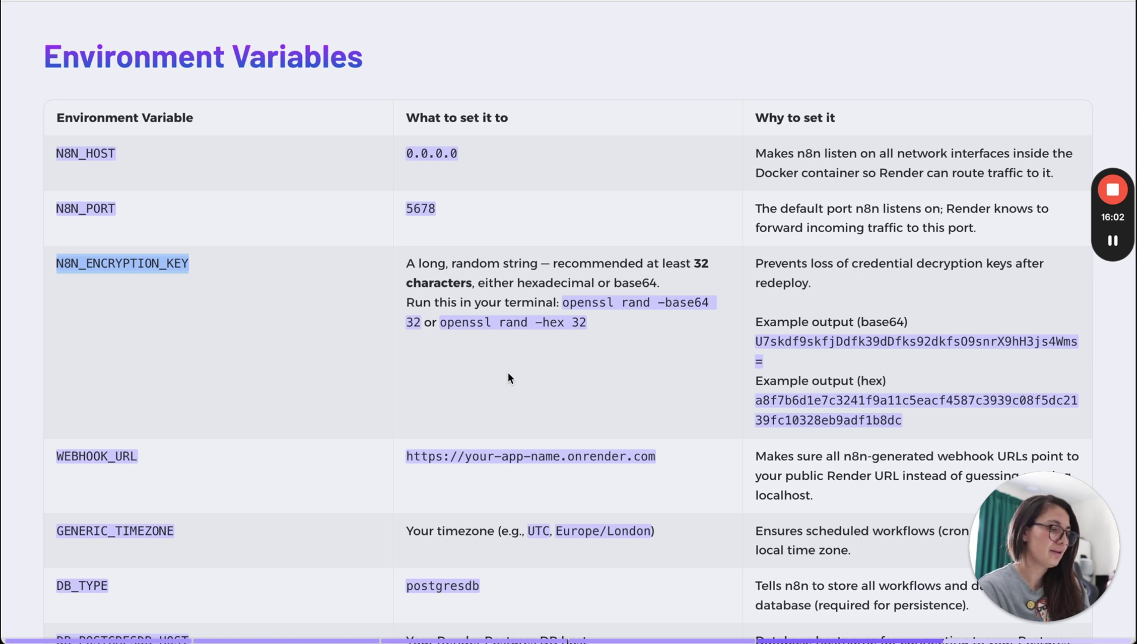
Review the guide's N8N_ENCRYPTION_KEY row, its openssl commands and example key.
scroll(509, 373, down, 1)
scroll(509, 374, down, 2)
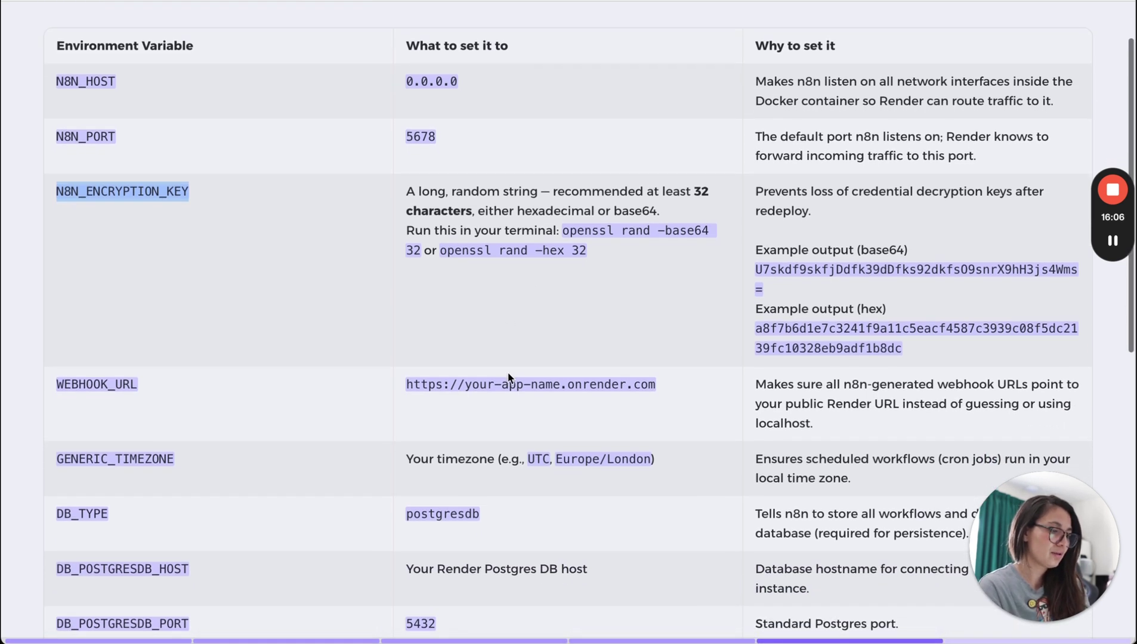
scroll(508, 377, down, 1)
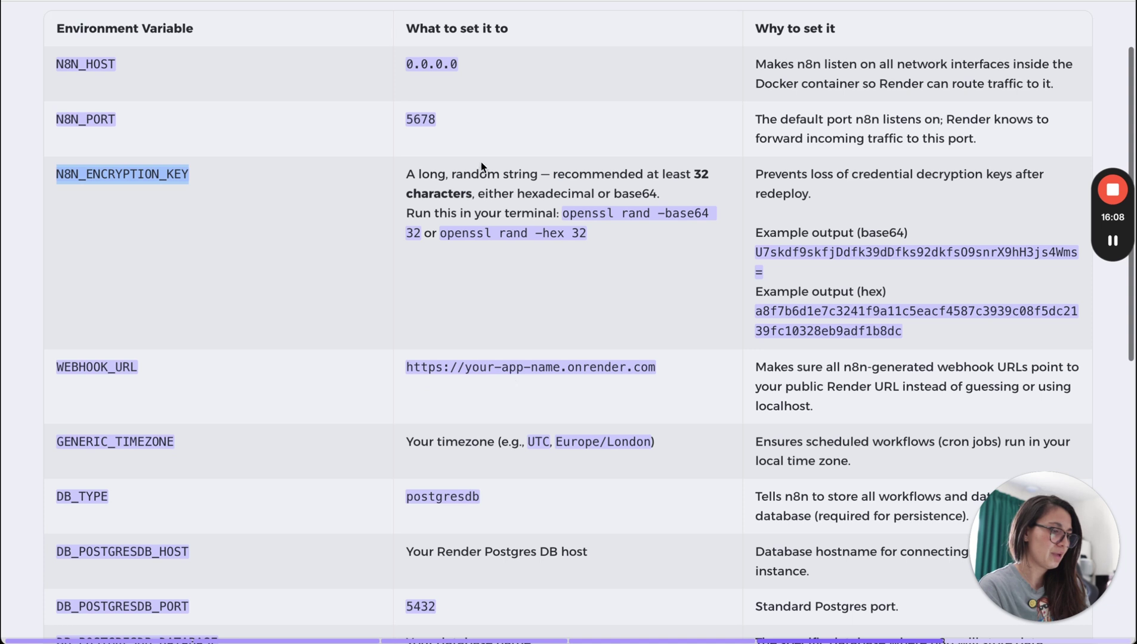
triple_click(822, 255)
click(796, 262)
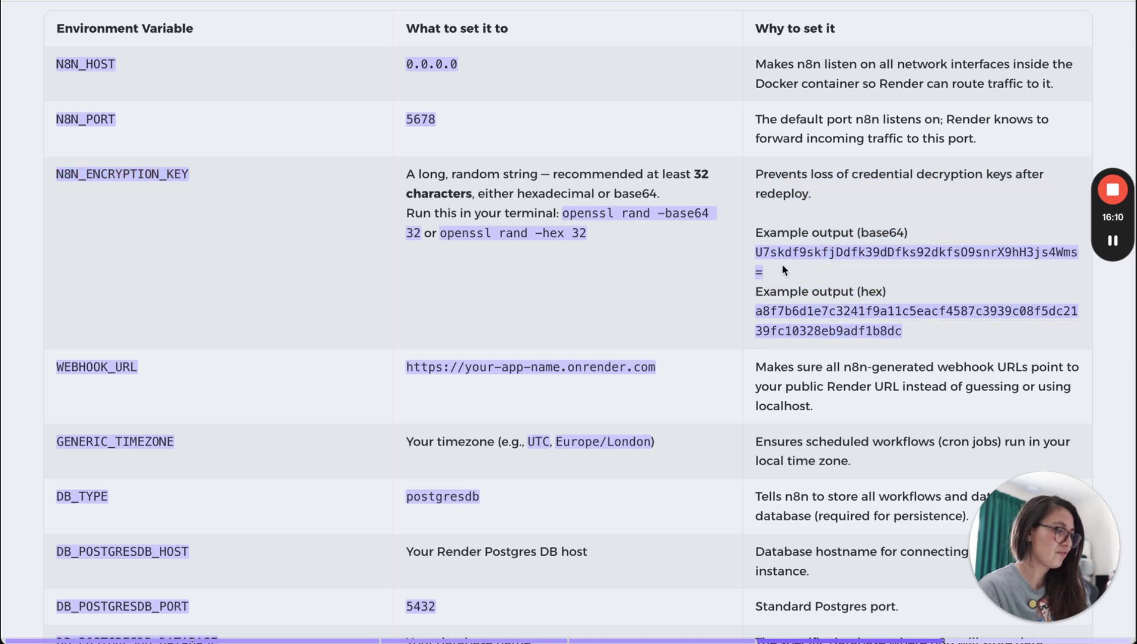
drag(768, 263, 754, 253)
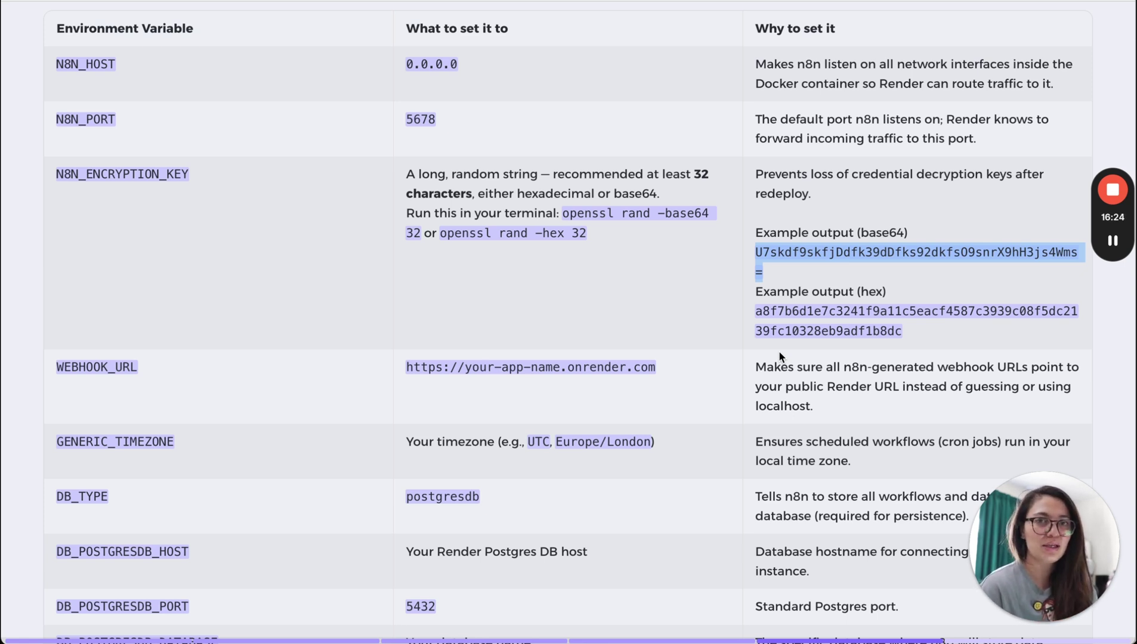
click(793, 294)
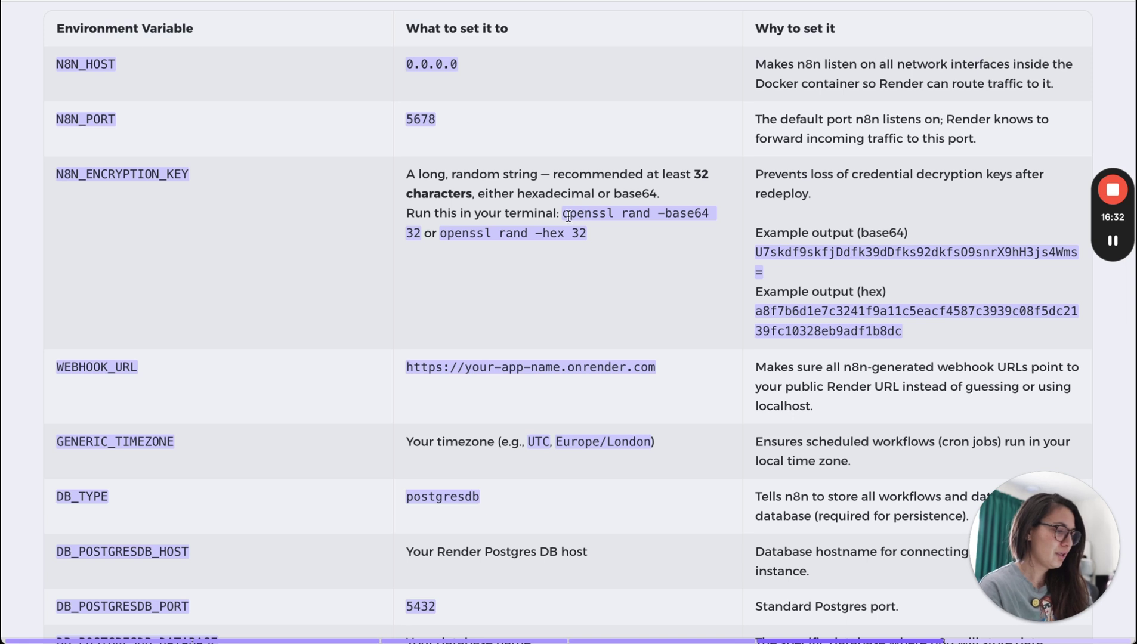
drag(564, 213, 714, 214)
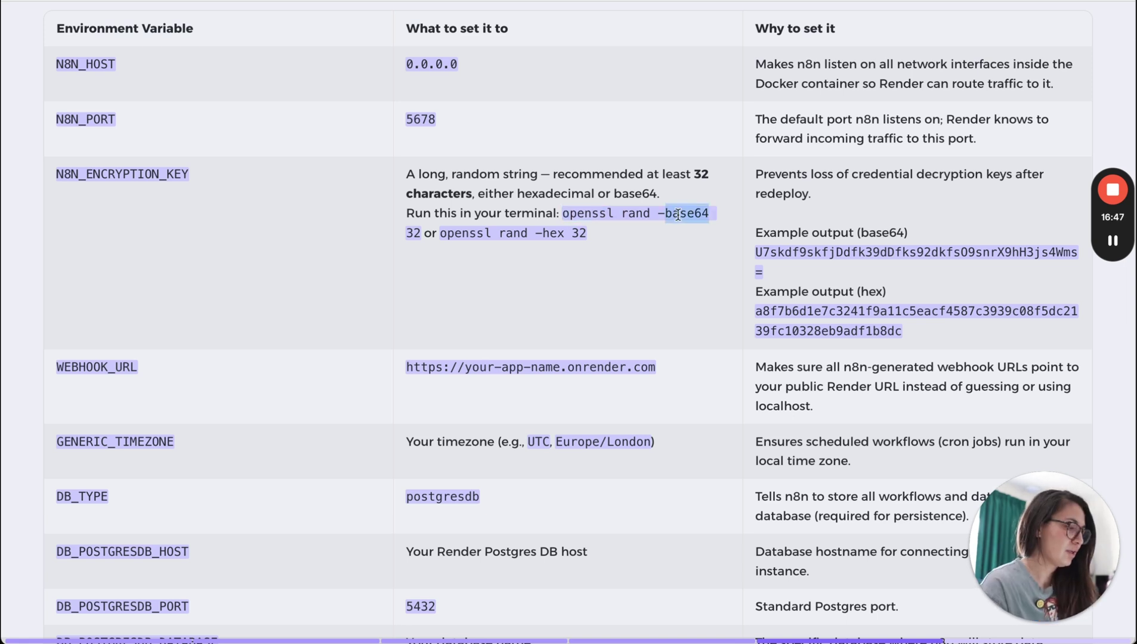
click(701, 303)
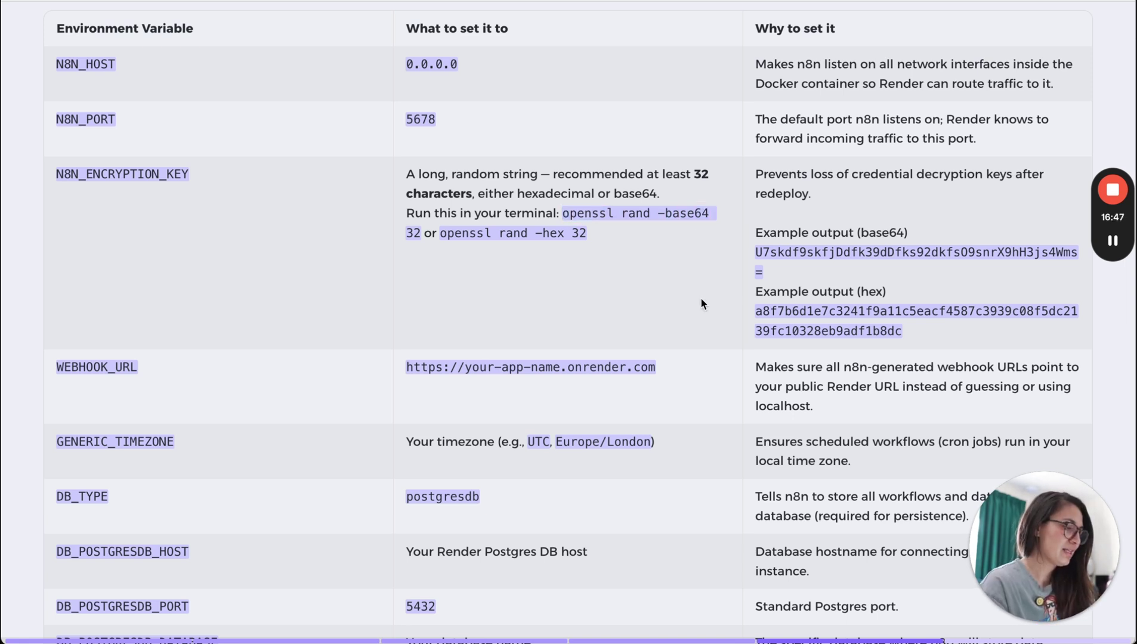
scroll(615, 316, down, 1)
scroll(615, 316, up, 2)
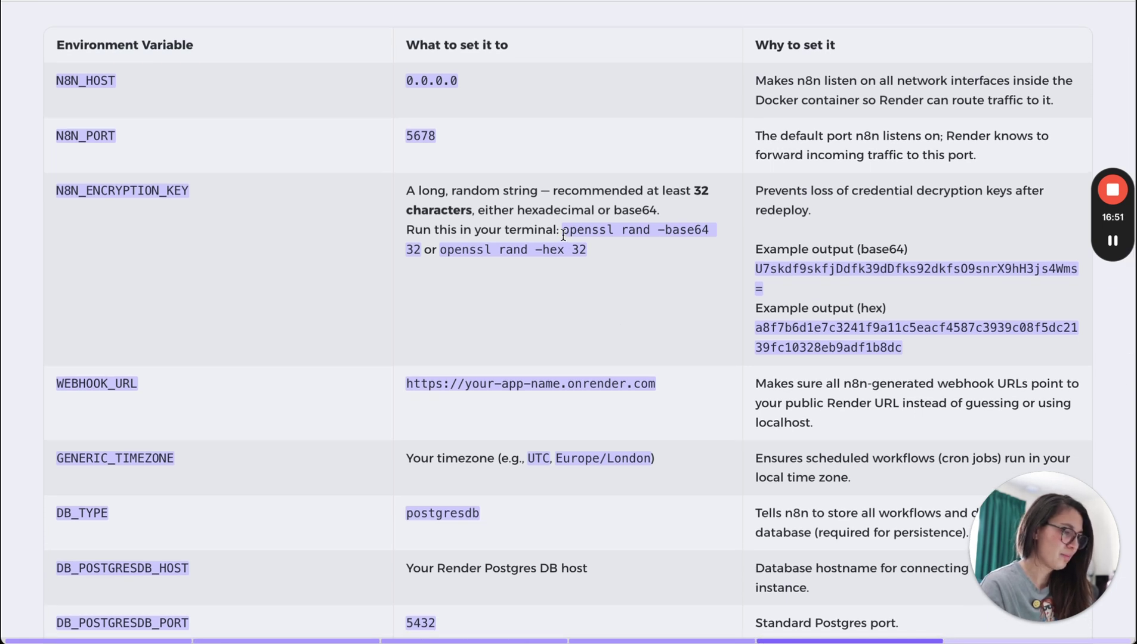
Launch Terminal via Spotlight and copy 'openssl rand -base64 32' from the guide.
key(super+space)
text(ter)
key(Return)
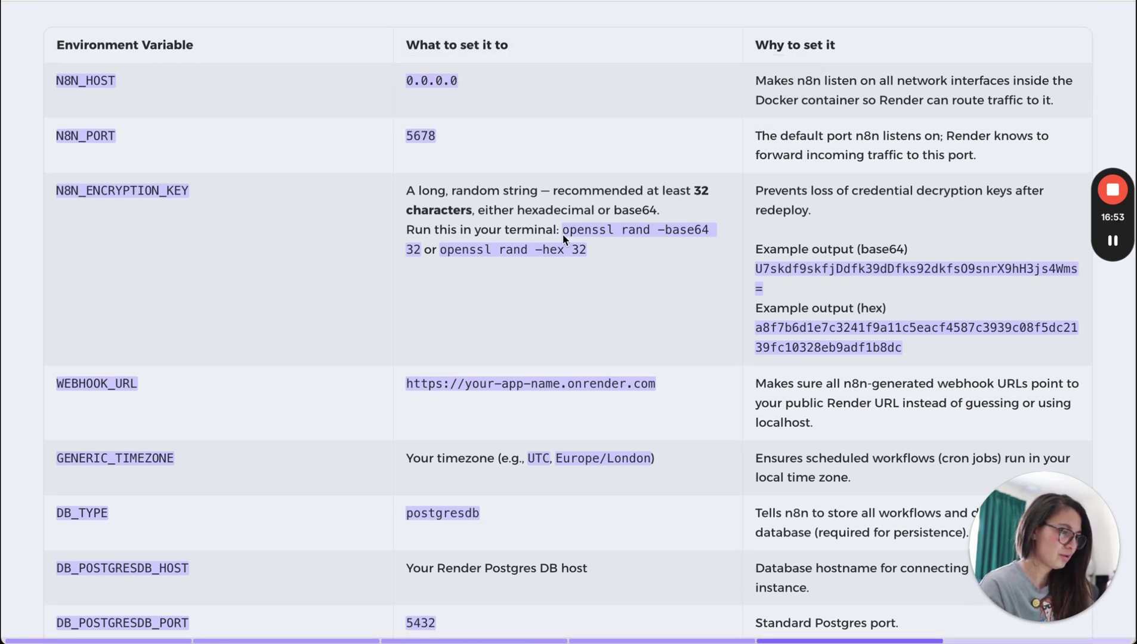
drag(471, 344, 430, 332)
click(602, 250)
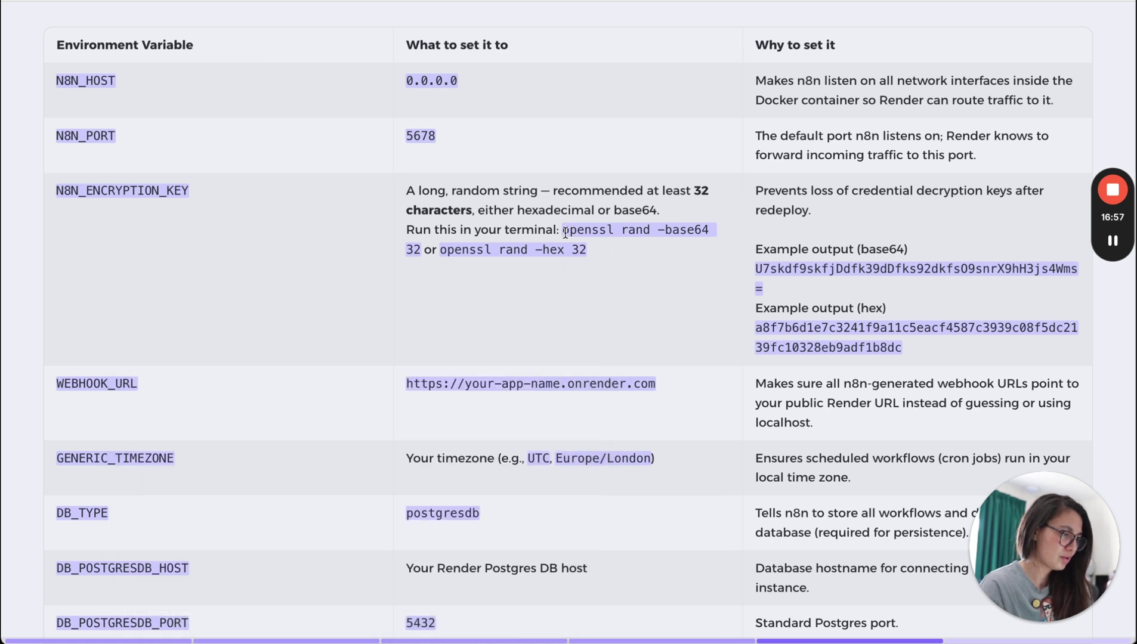
drag(564, 230, 422, 246)
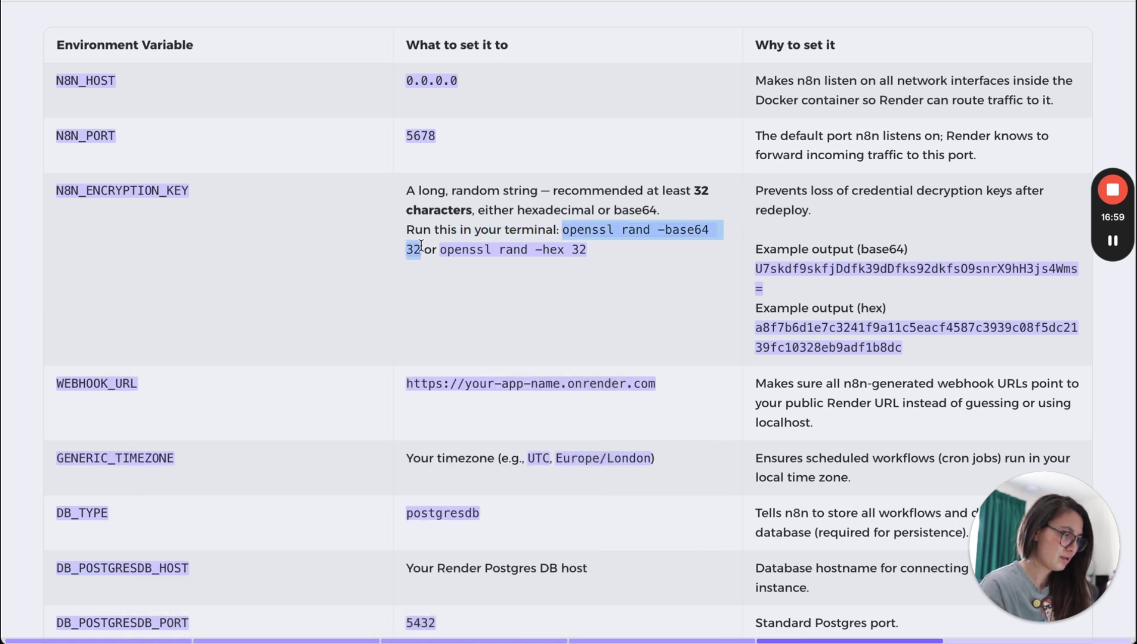
key(super+c)
key(super+Tab)
Run openssl rand -base64 32 in Terminal and select the generated key.
key(super+v)
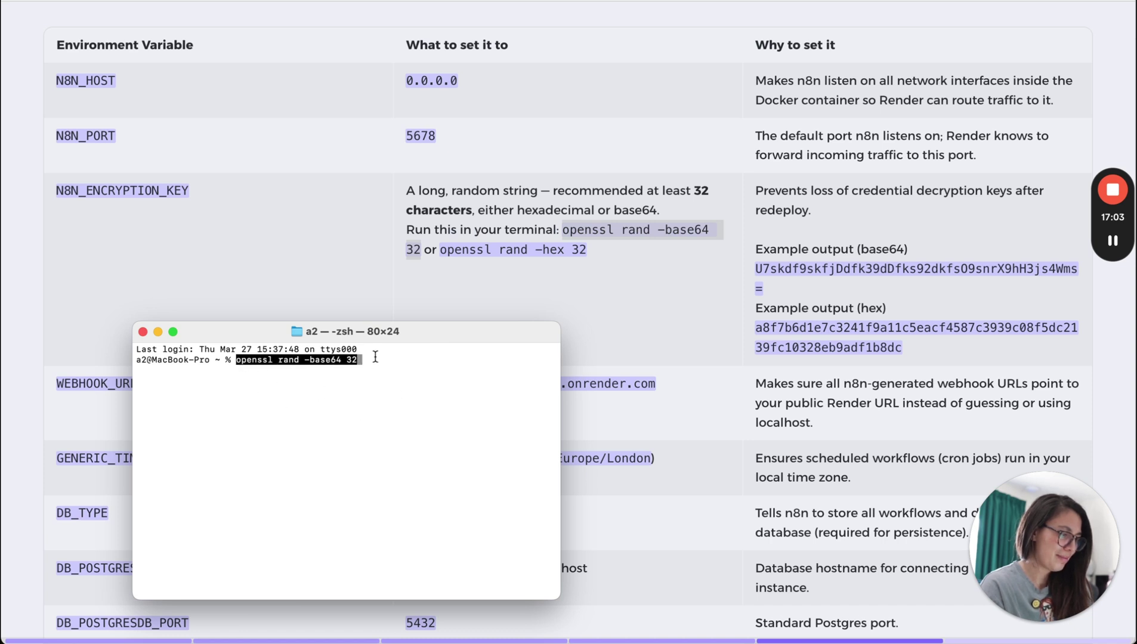
key(Return)
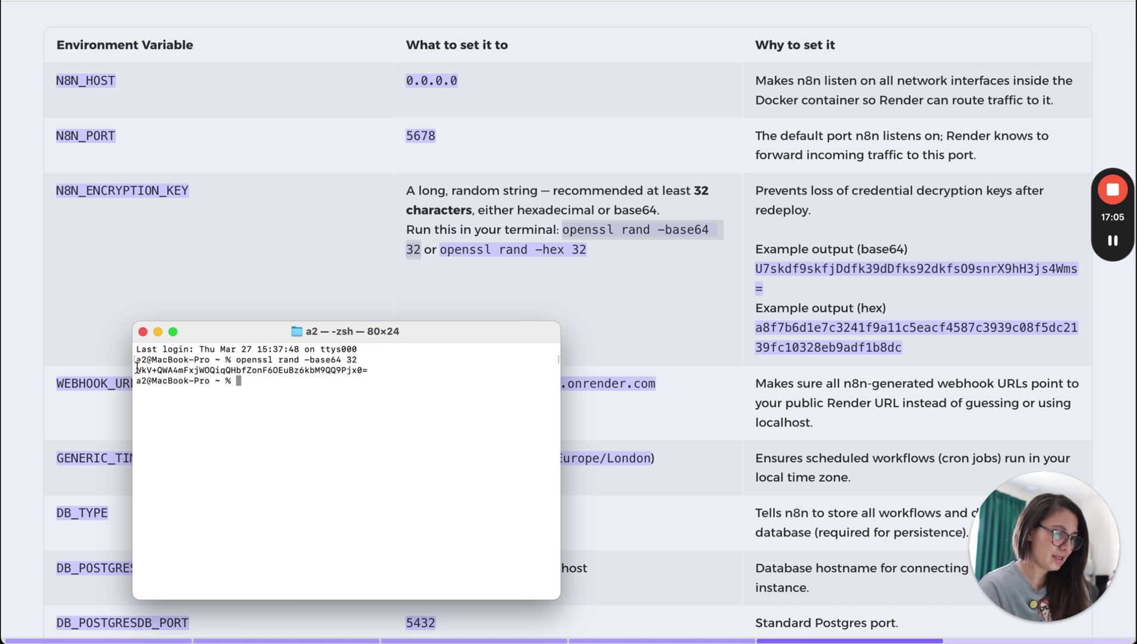
drag(136, 369, 374, 368)
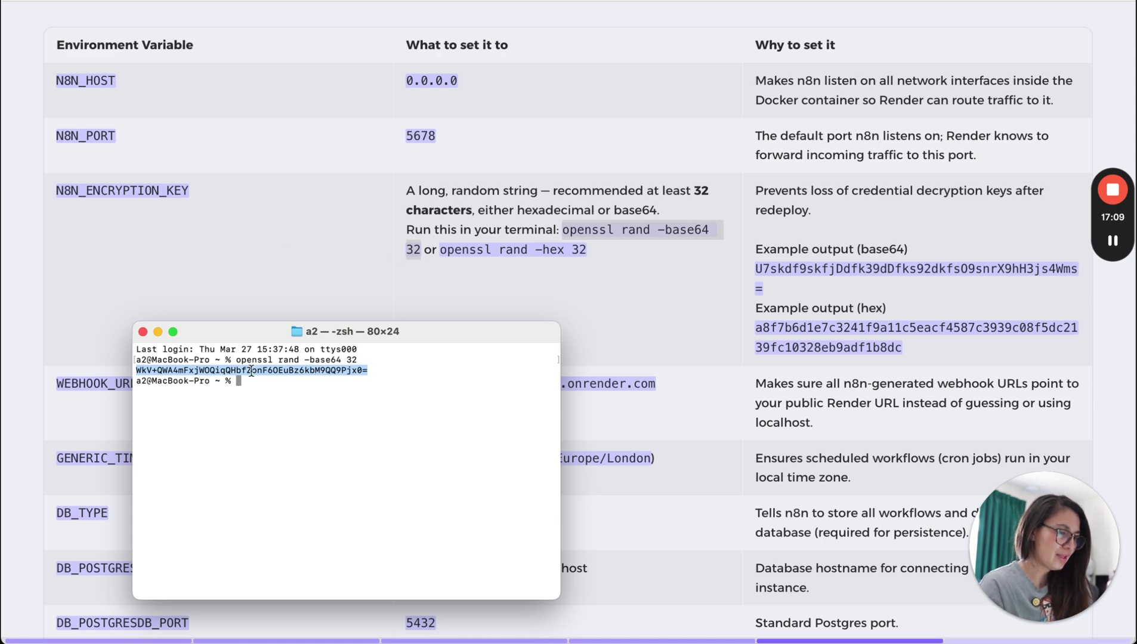
key(super+Tab)
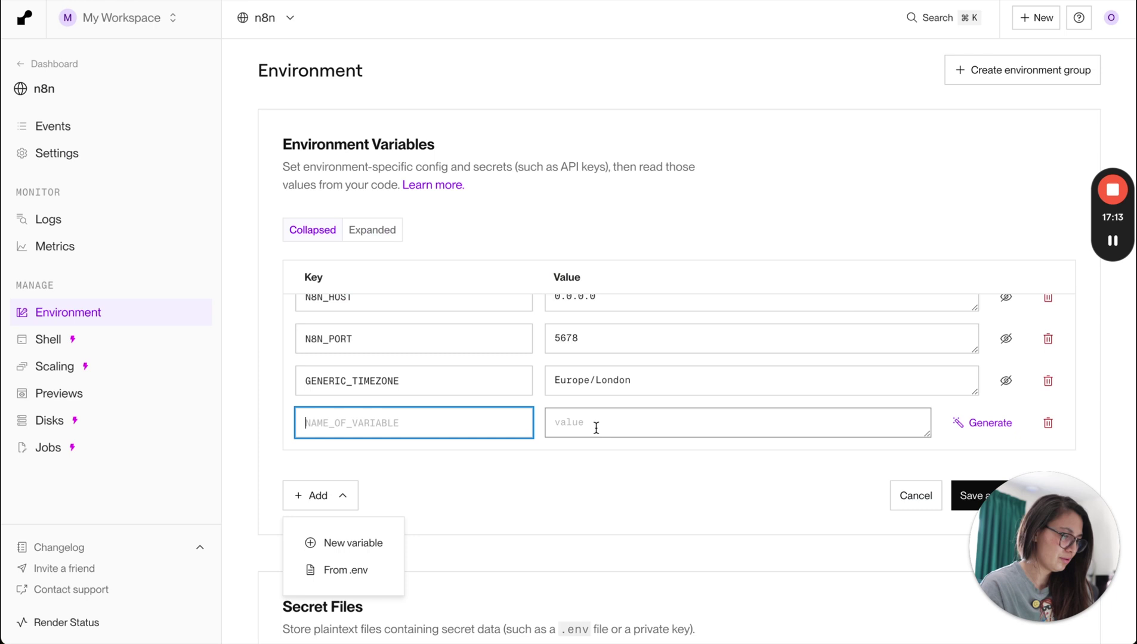
Create N8N_ENCRYPTION_KEY holding the generated key, copying the name from the guide.
click(597, 426)
key(super+v)
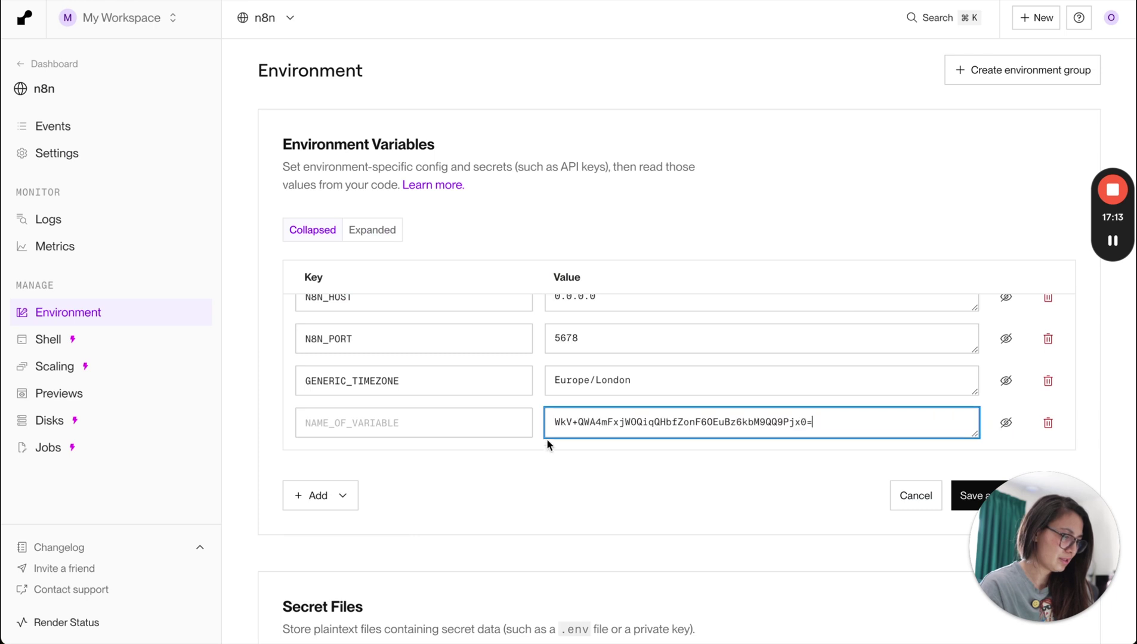
click(410, 427)
key(super+Tab)
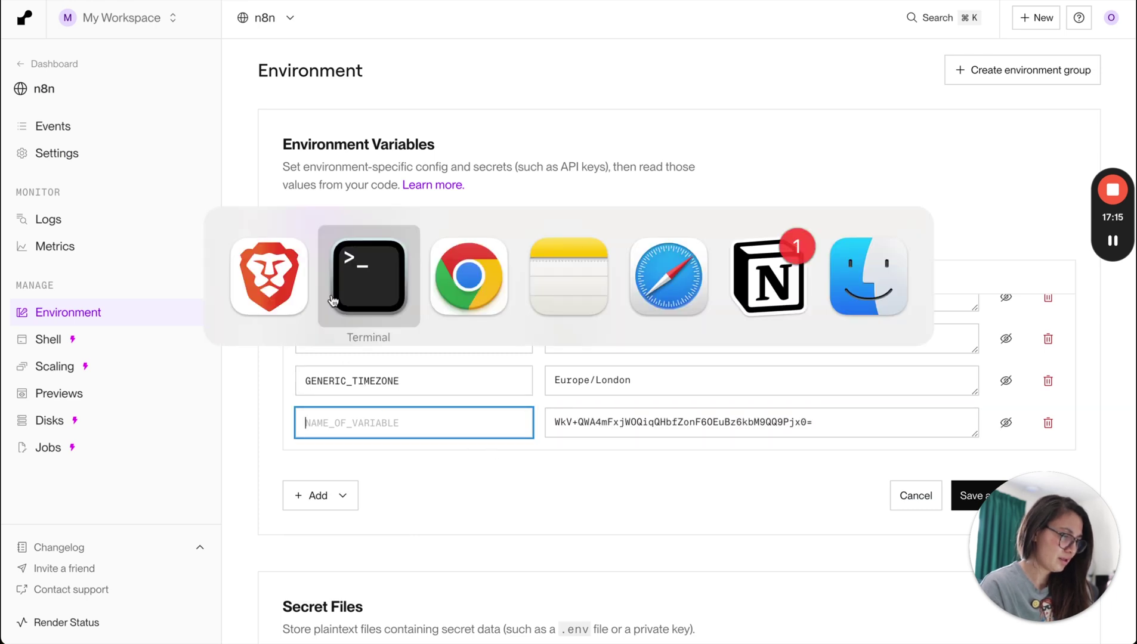
click(437, 292)
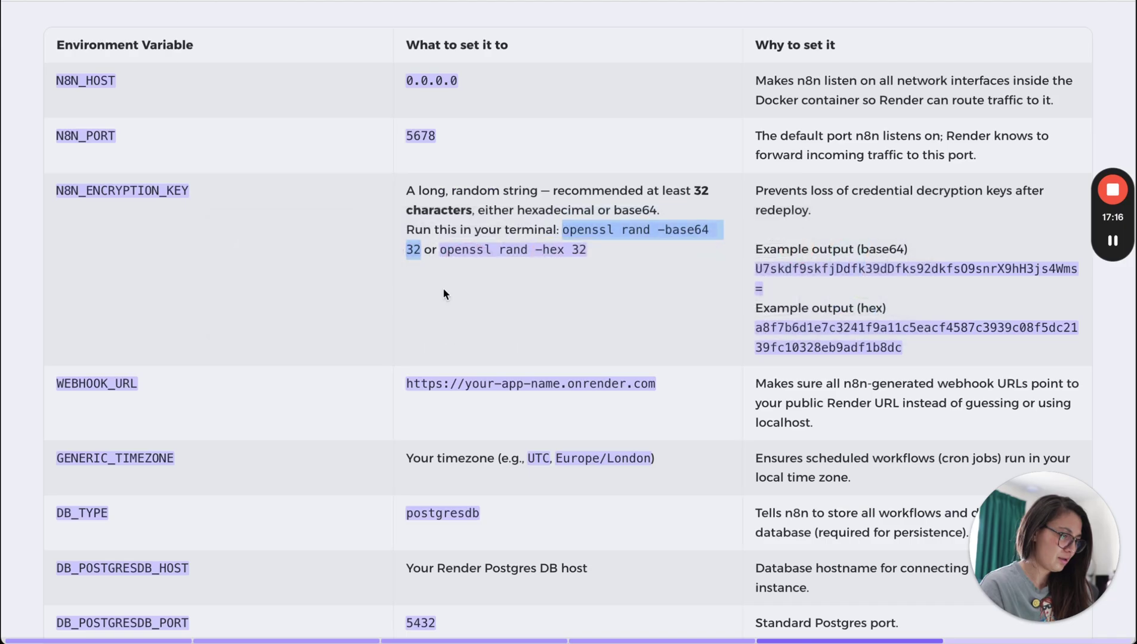
click(194, 196)
drag(195, 197, 58, 193)
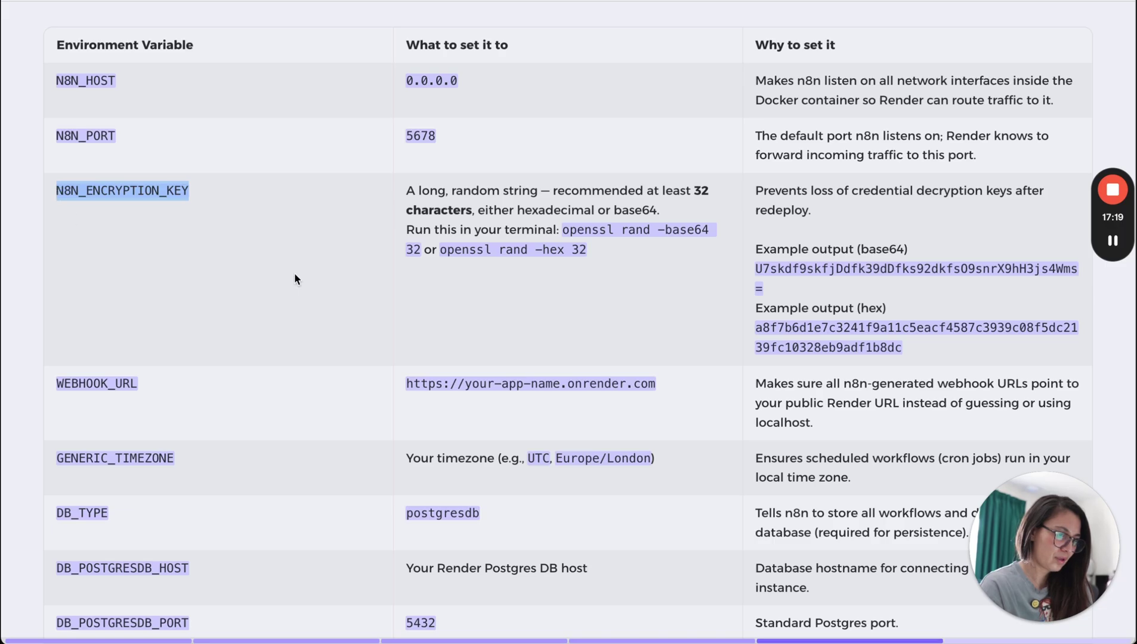
key(super+c)
key(super+Tab)
key(super+v)
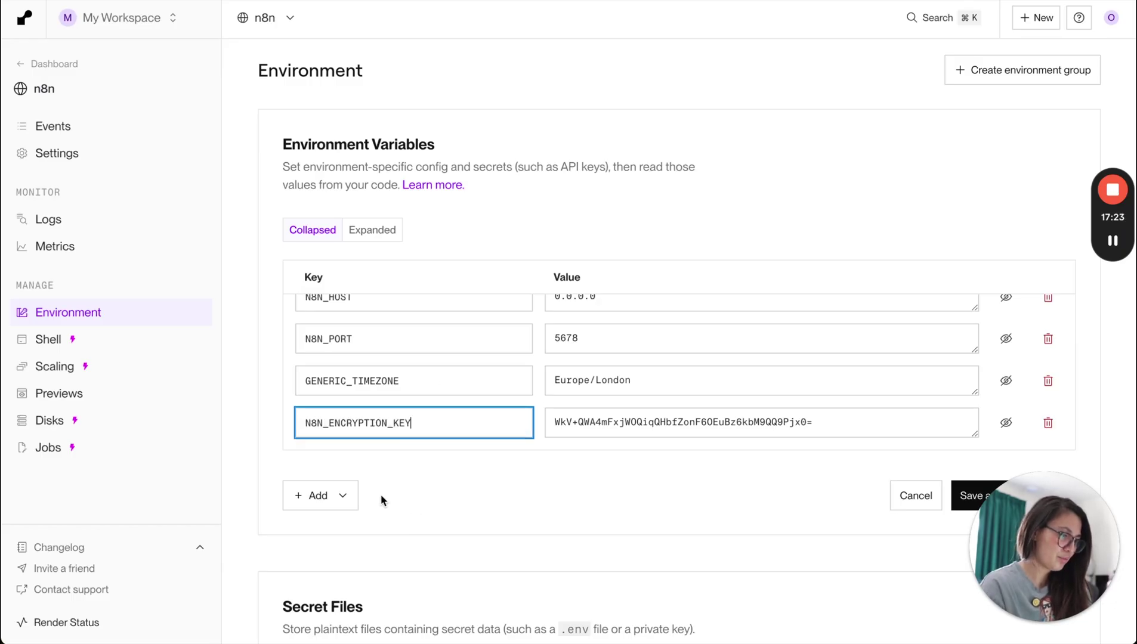
triple_click(613, 423)
click(653, 507)
triple_click(576, 419)
click(599, 482)
Add a new WEBHOOK_URL variable row, name copied from the guide.
key(super+Tab)
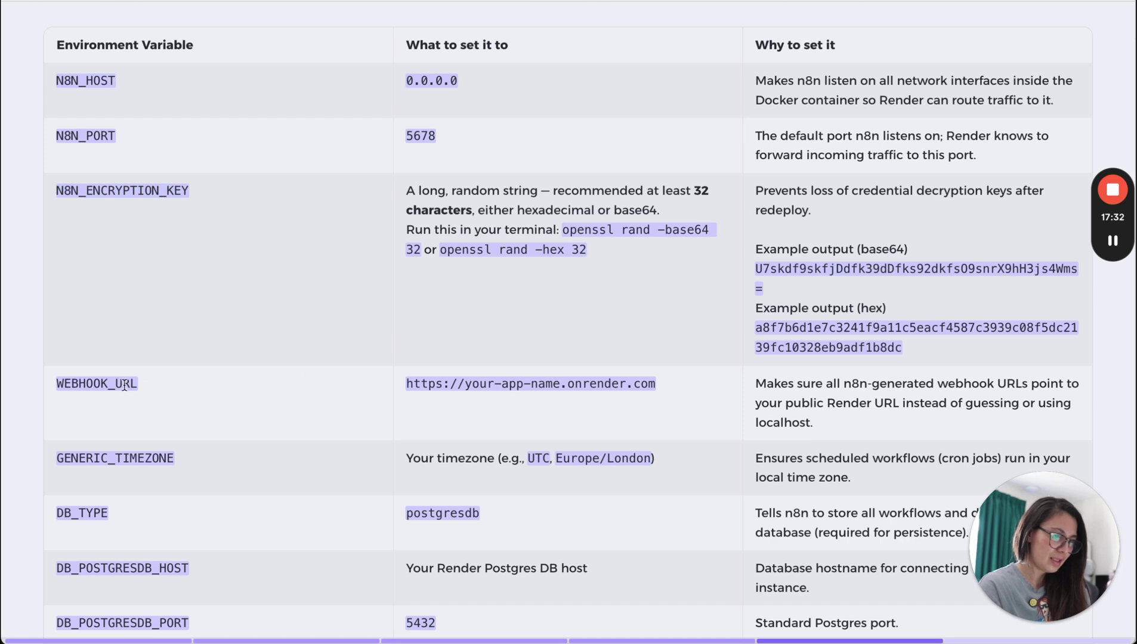
drag(159, 386, 56, 382)
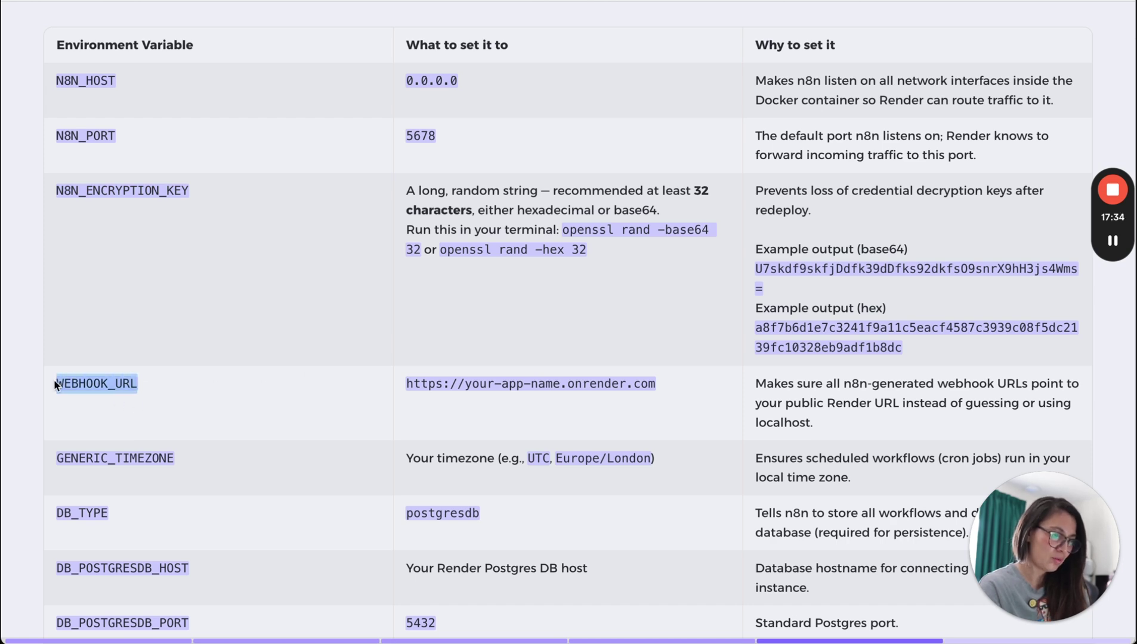
key(super+Tab)
click(345, 496)
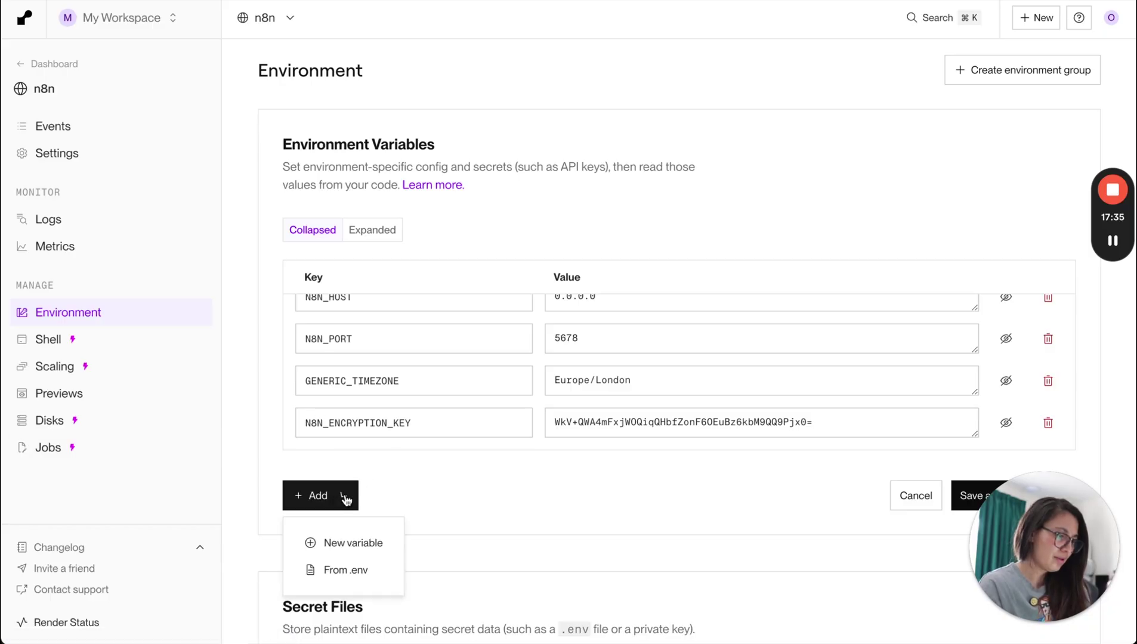
click(322, 544)
key(super+v)
click(613, 413)
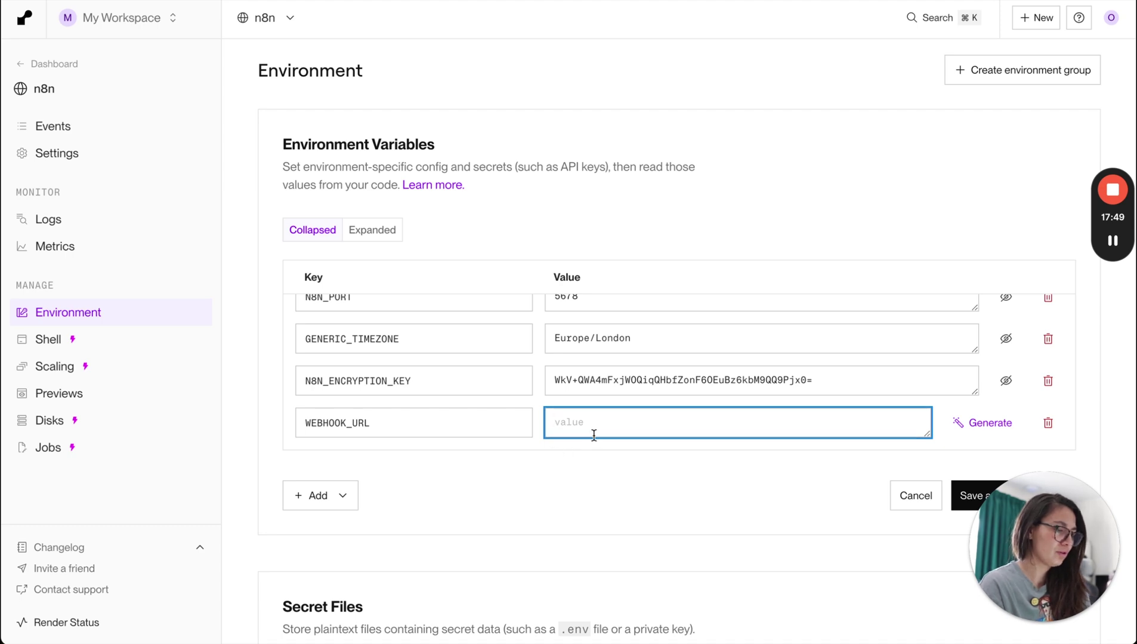
Paste the guide's example webhook URL into the WEBHOOK_URL value.
scroll(585, 475, down, 1)
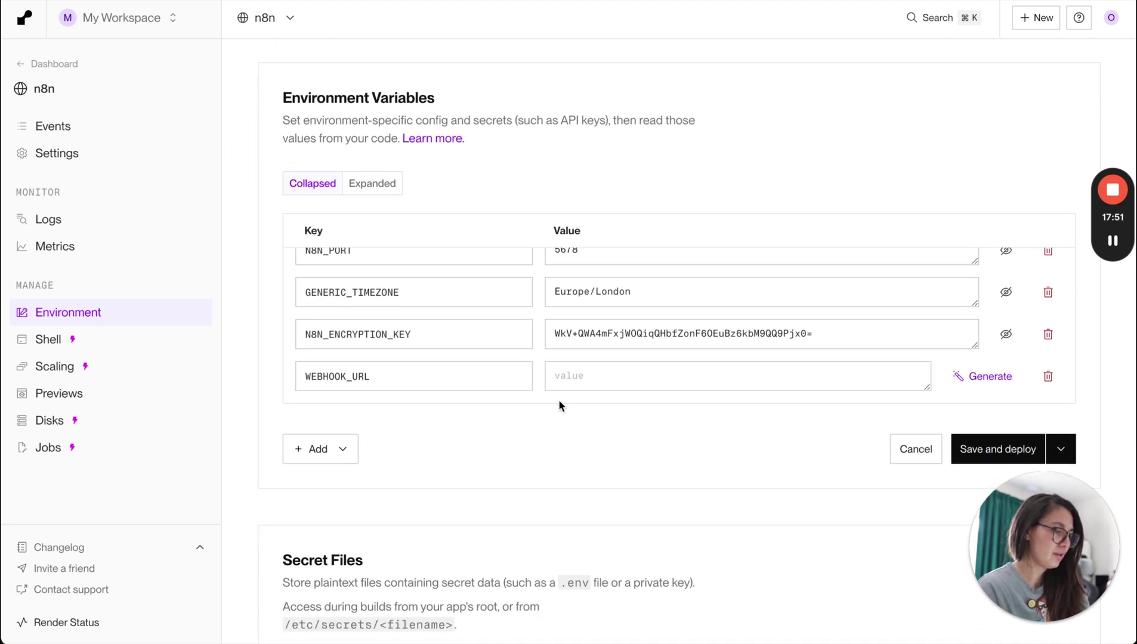
key(ctrl+Tab)
click(524, 349)
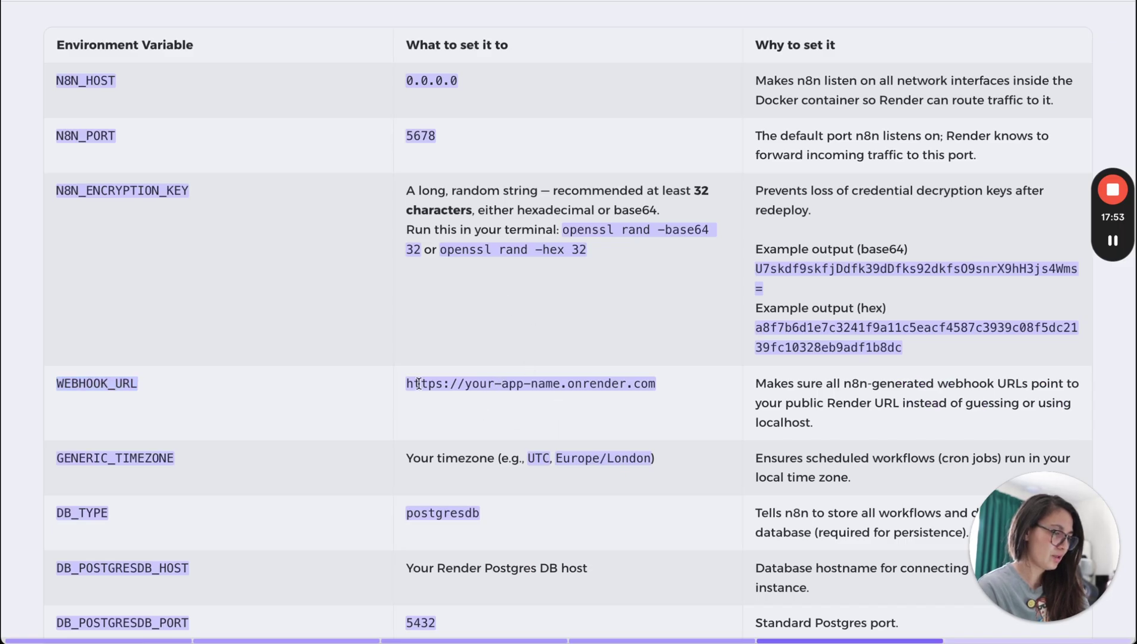
drag(404, 389, 646, 388)
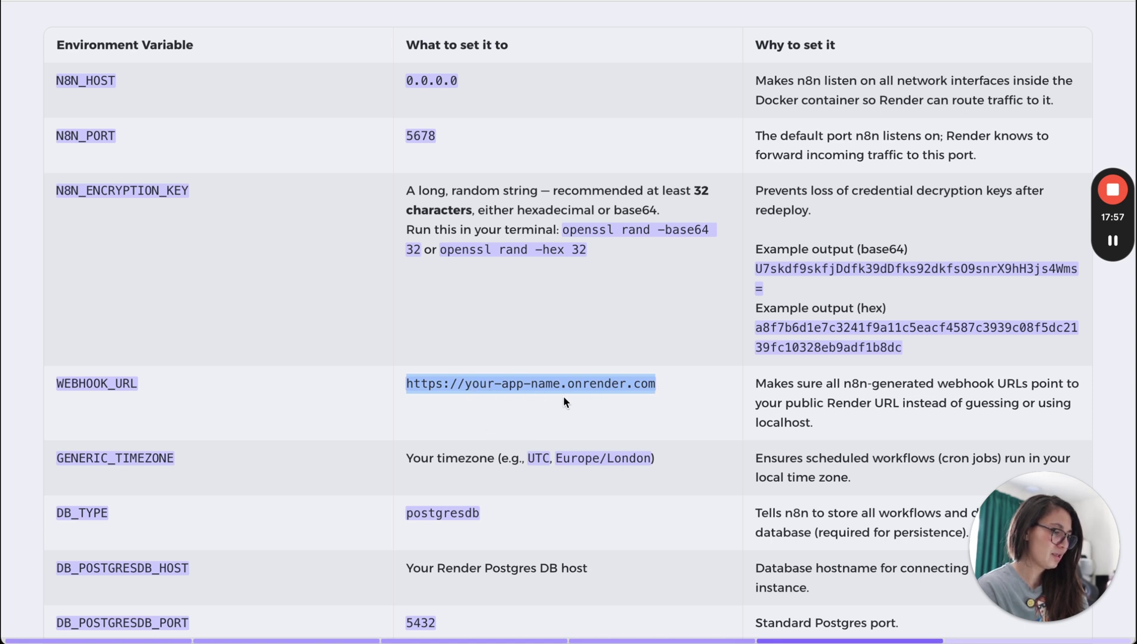
key(super+Tab)
key(super+v)
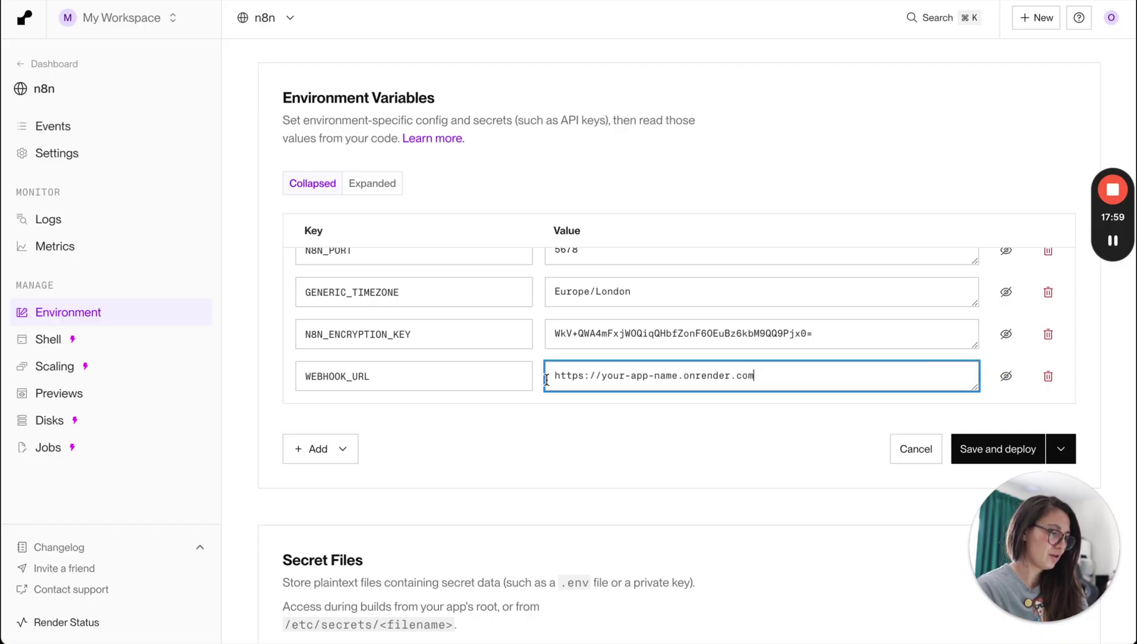
scroll(444, 203, up, 4)
scroll(441, 204, down, 1)
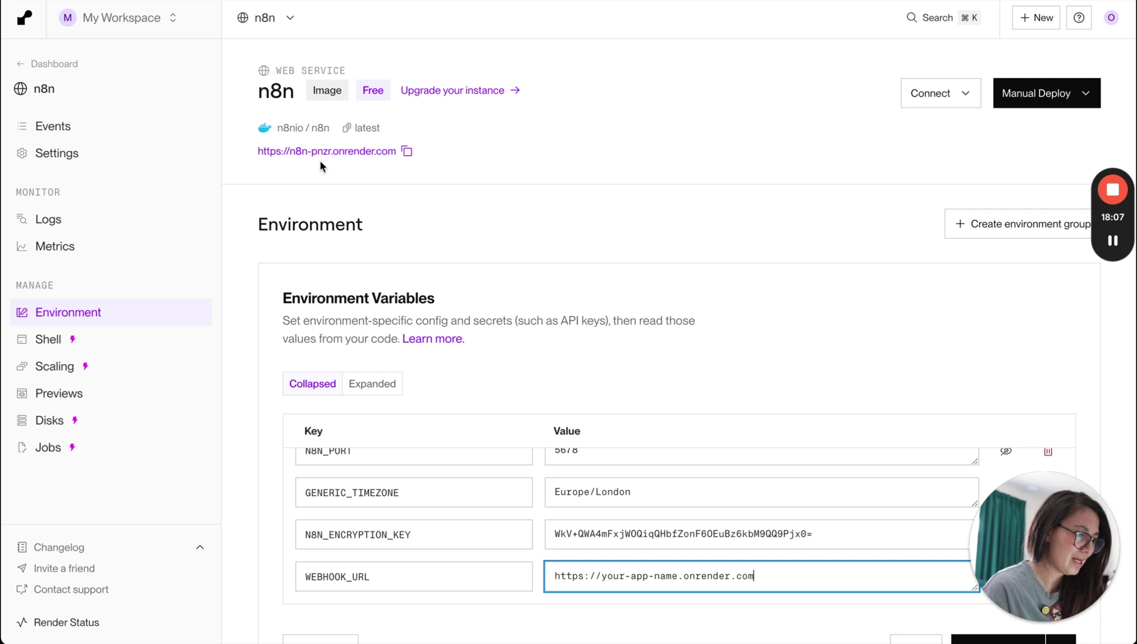
drag(678, 576, 602, 577)
click(407, 151)
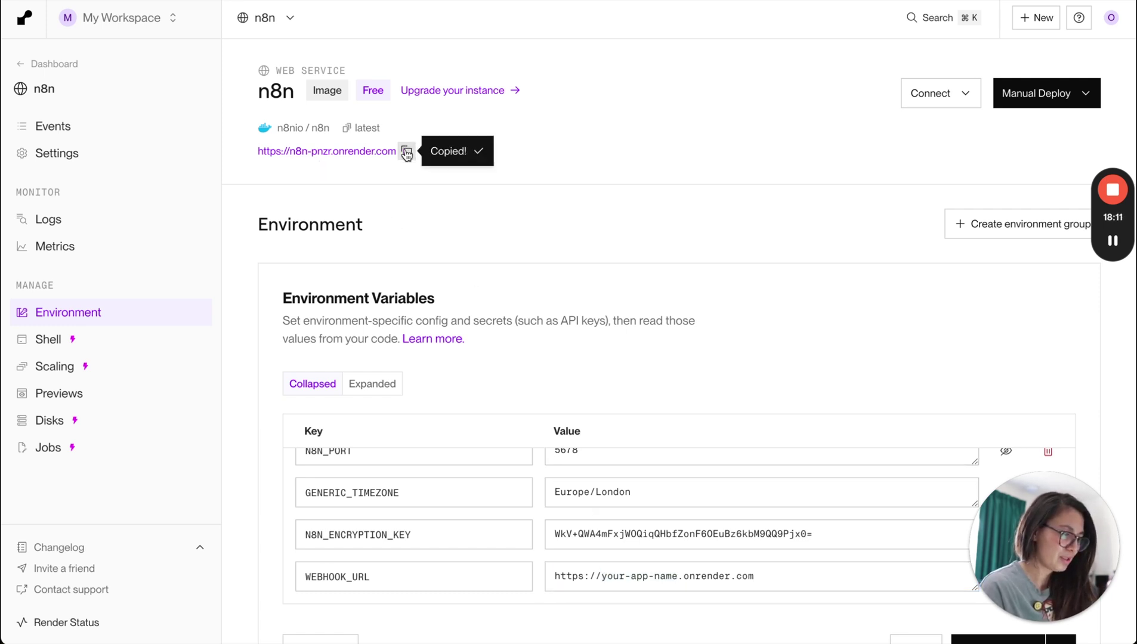
triple_click(870, 589)
key(ctrl+v)
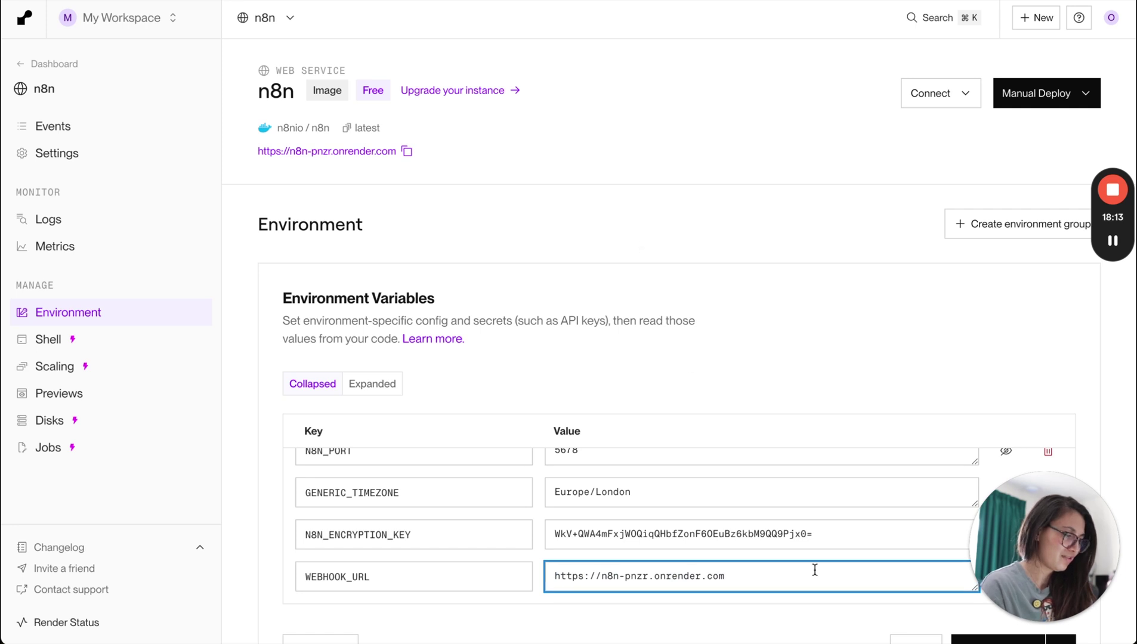
scroll(729, 409, down, 3)
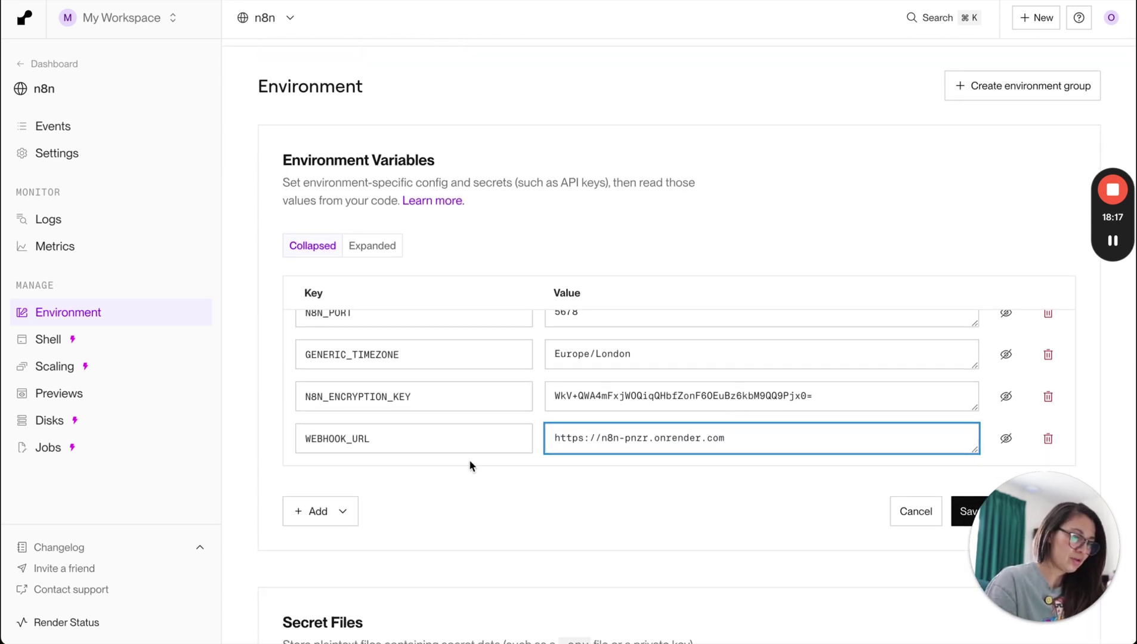
drag(553, 438, 743, 438)
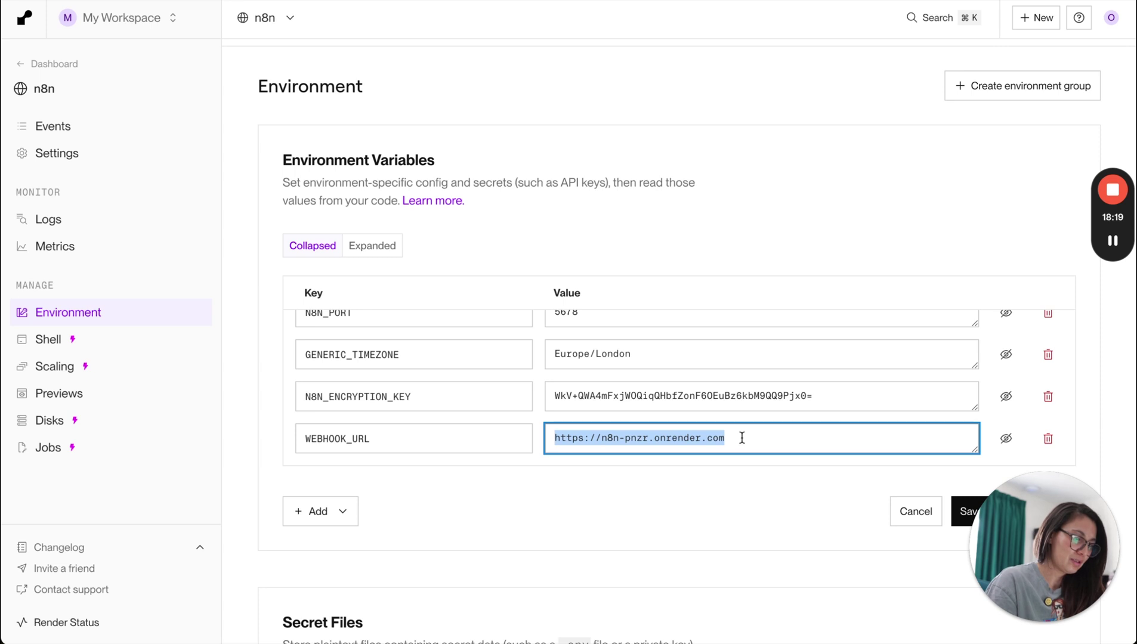
click(742, 438)
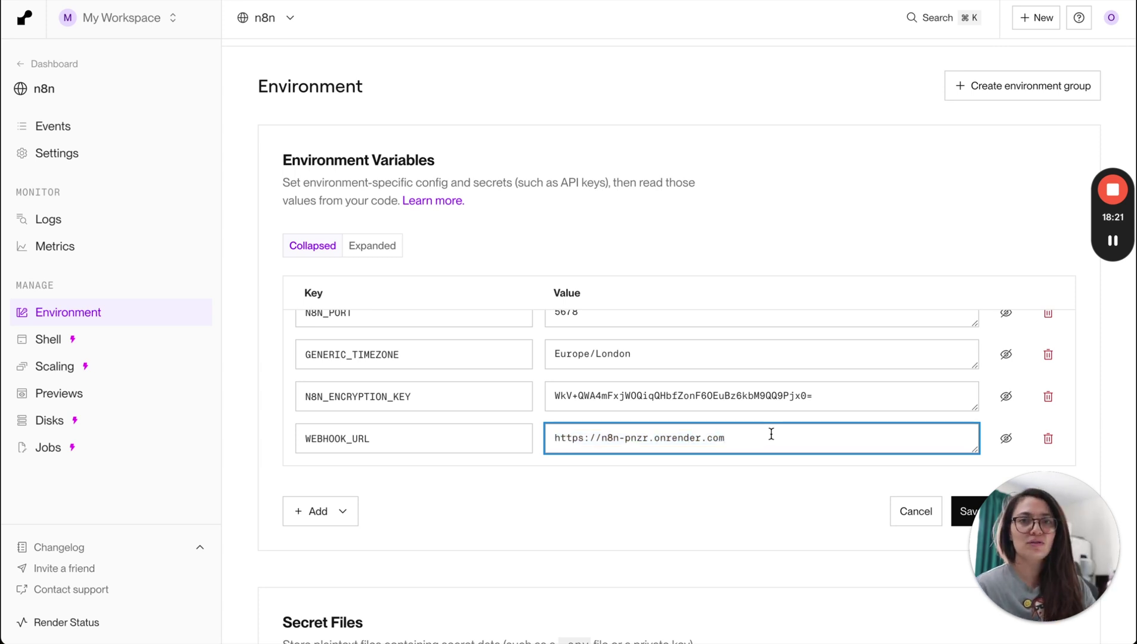
scroll(853, 549, down, 2)
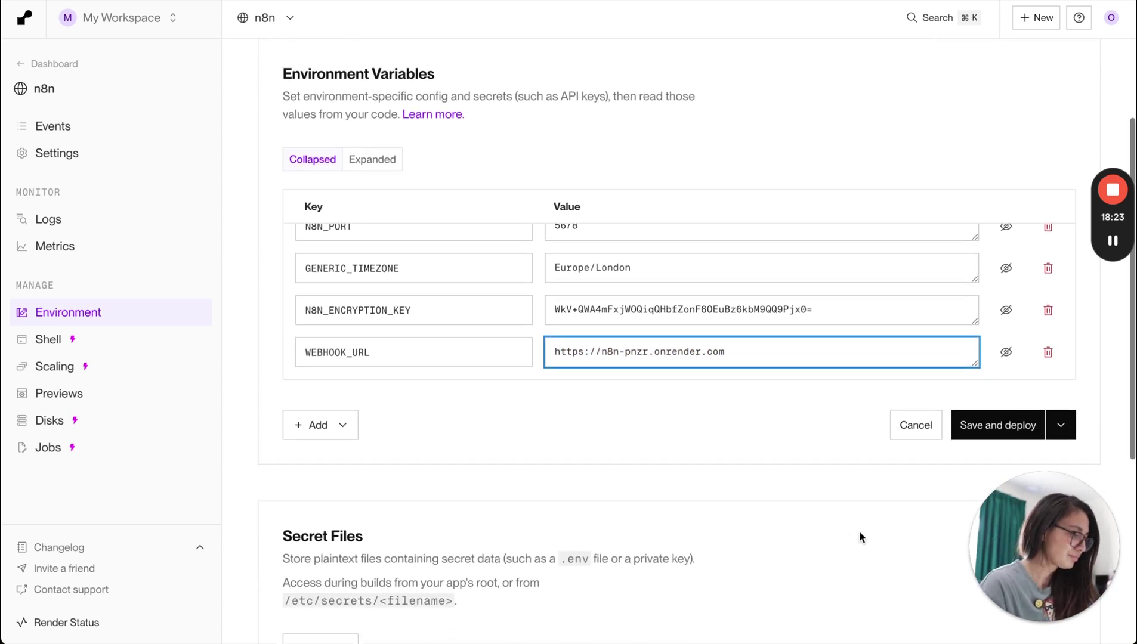
click(1006, 429)
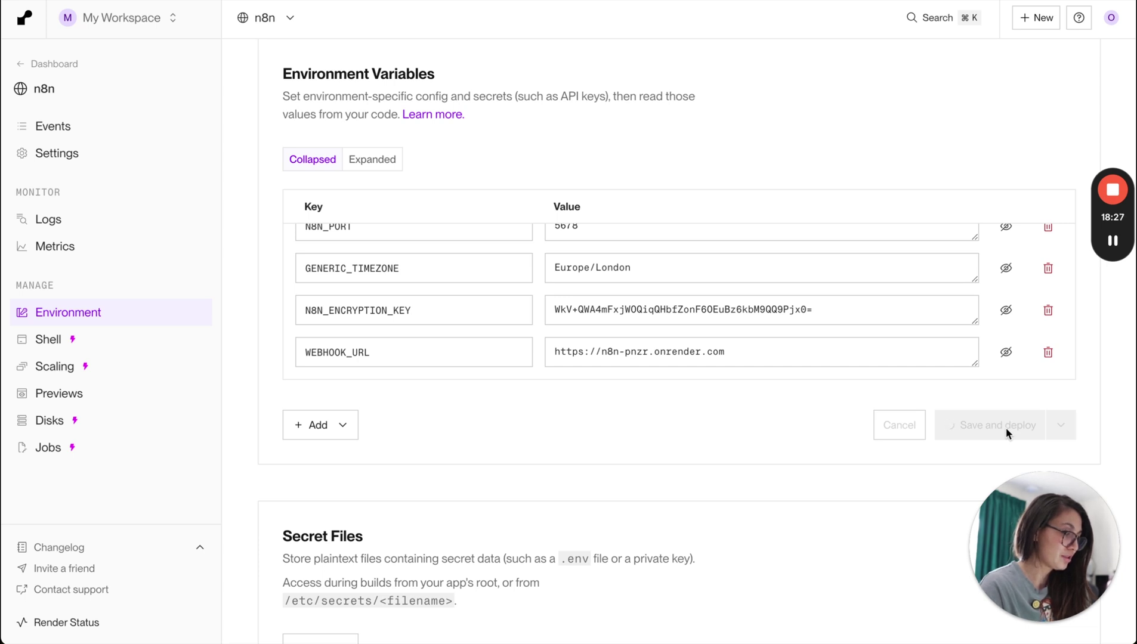
scroll(664, 334, up, 4)
scroll(754, 320, up, 3)
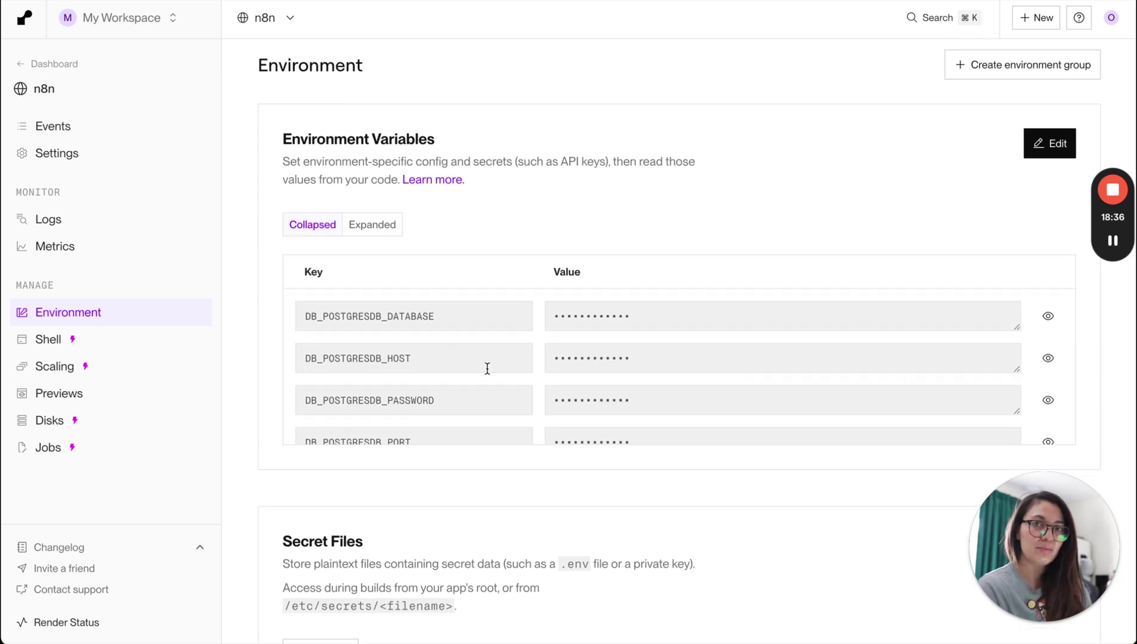
scroll(465, 375, down, 3)
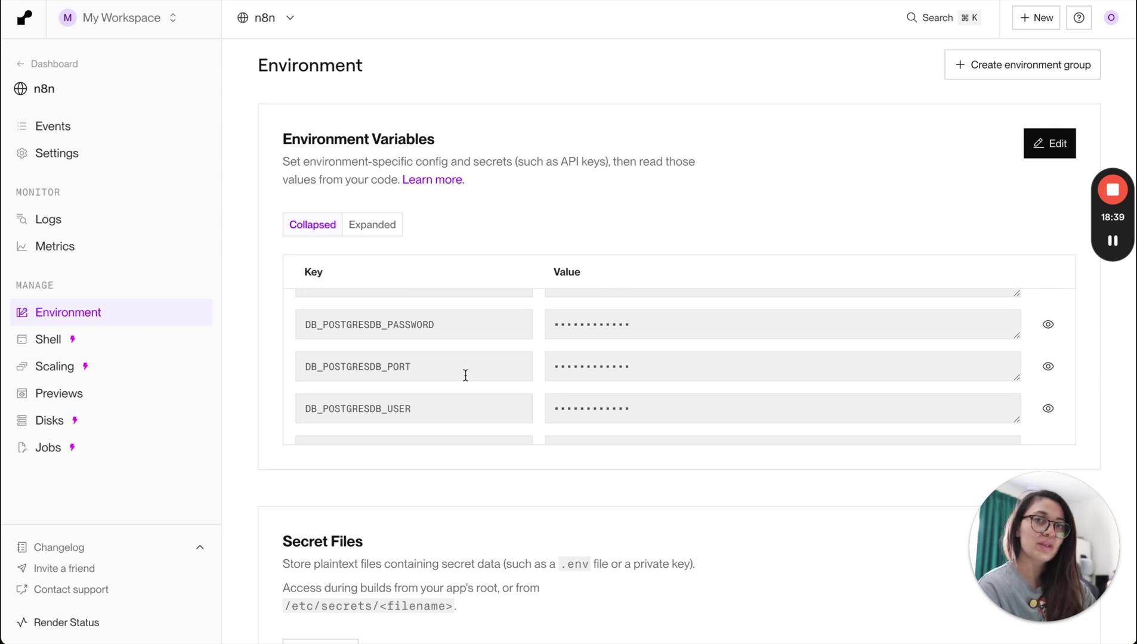
scroll(469, 400, down, 1)
scroll(469, 401, down, 4)
drag(304, 318, 388, 358)
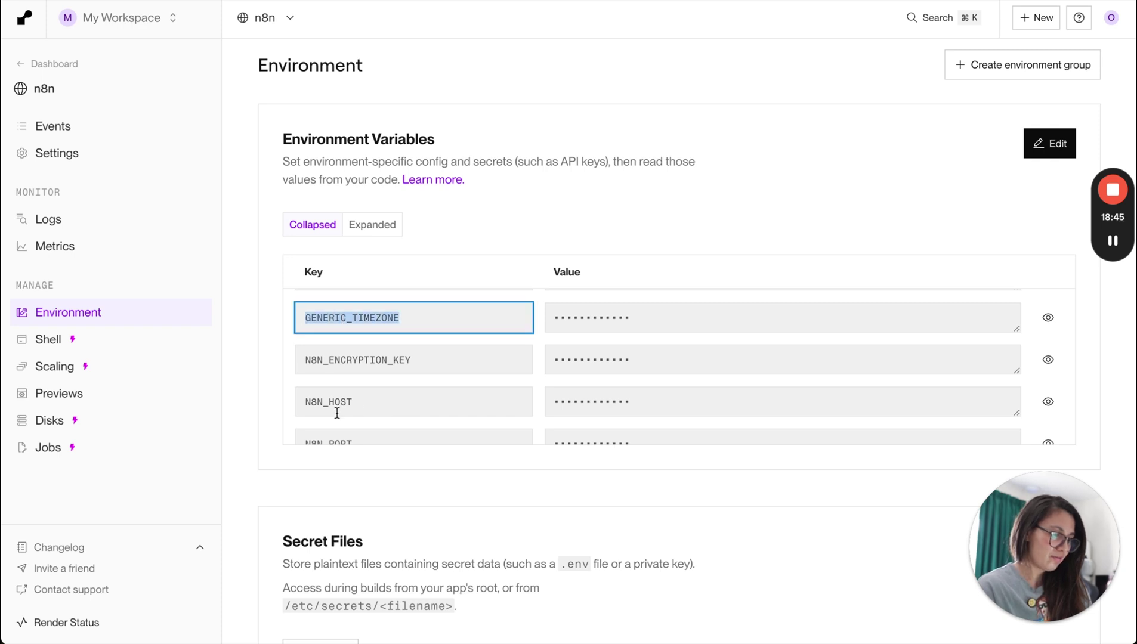
scroll(338, 413, down, 1)
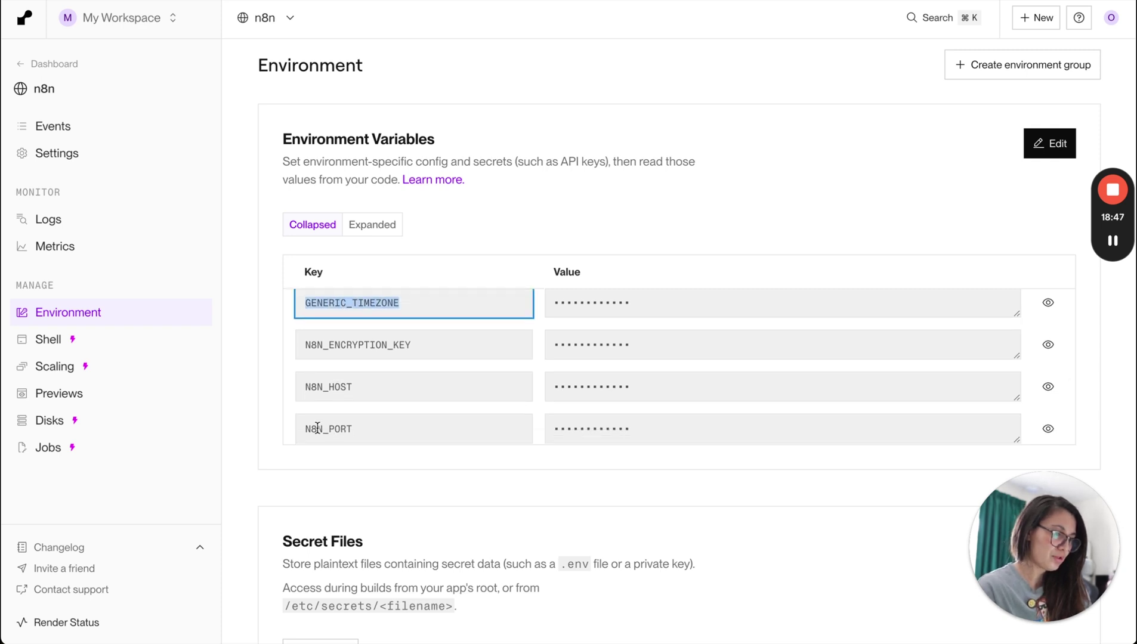
click(354, 345)
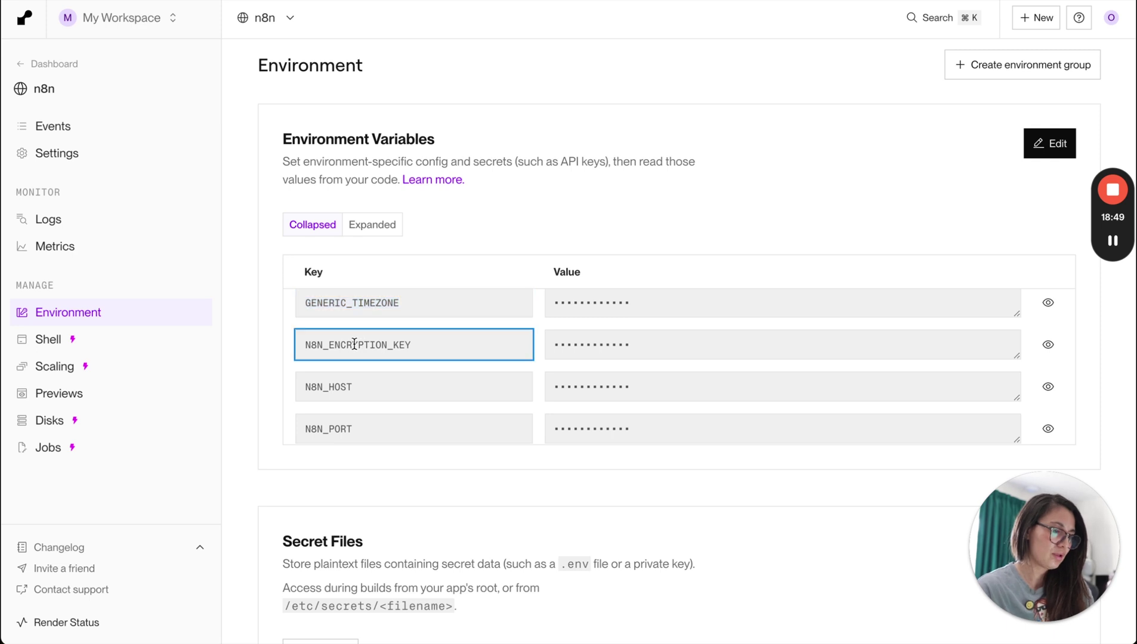
double_click(355, 344)
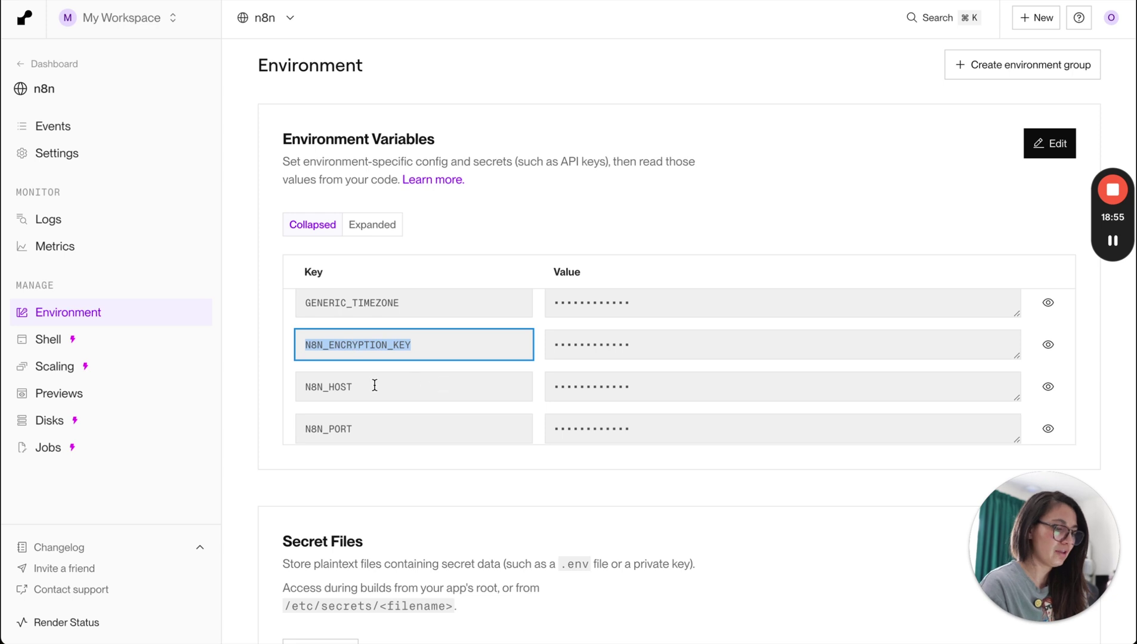
scroll(358, 389, down, 1)
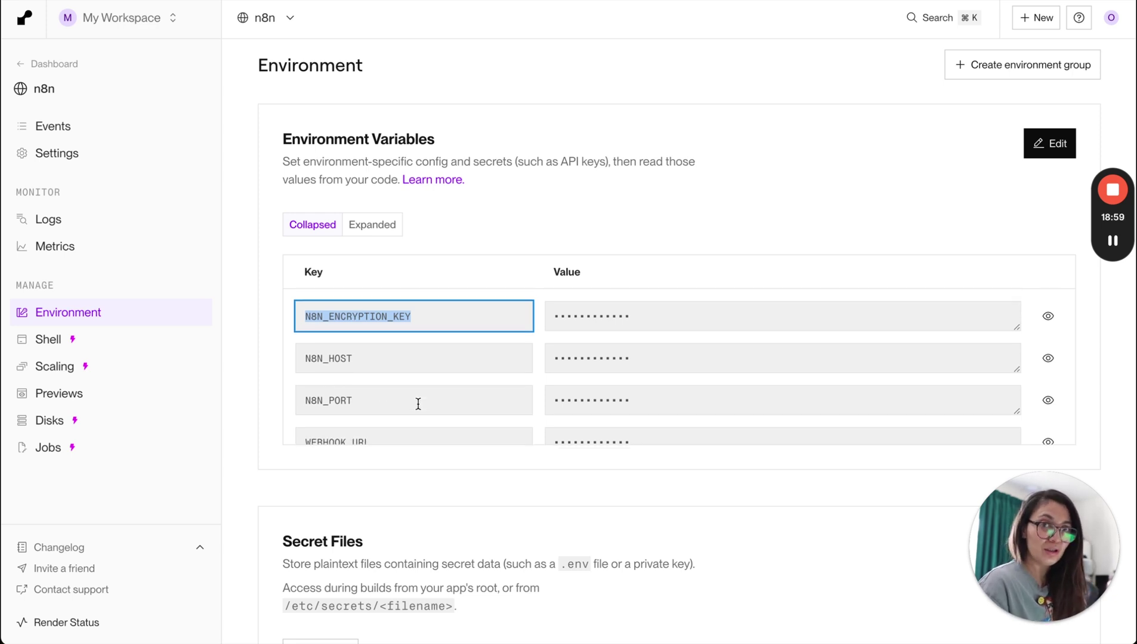
scroll(375, 395, down, 1)
drag(371, 418, 361, 420)
click(303, 425)
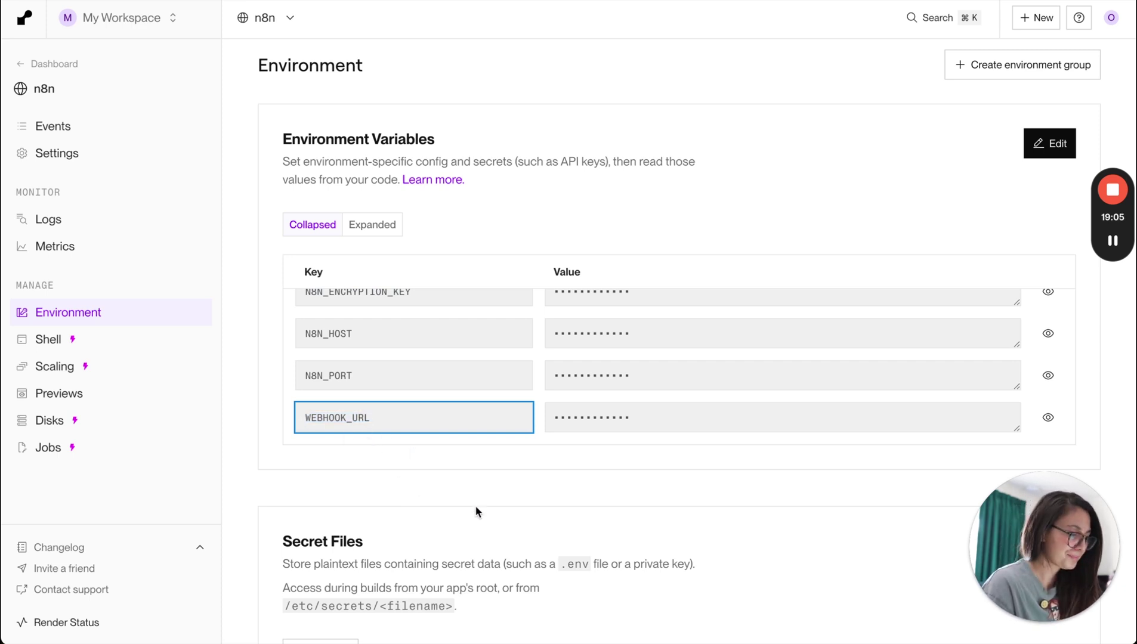
scroll(477, 512, down, 6)
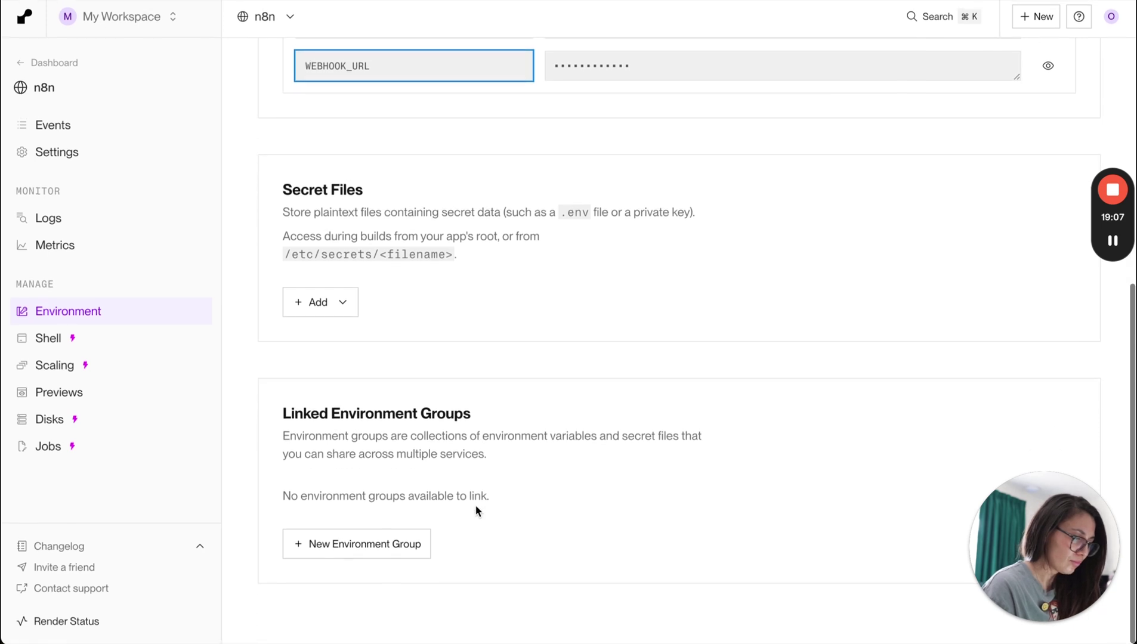
scroll(555, 265, up, 9)
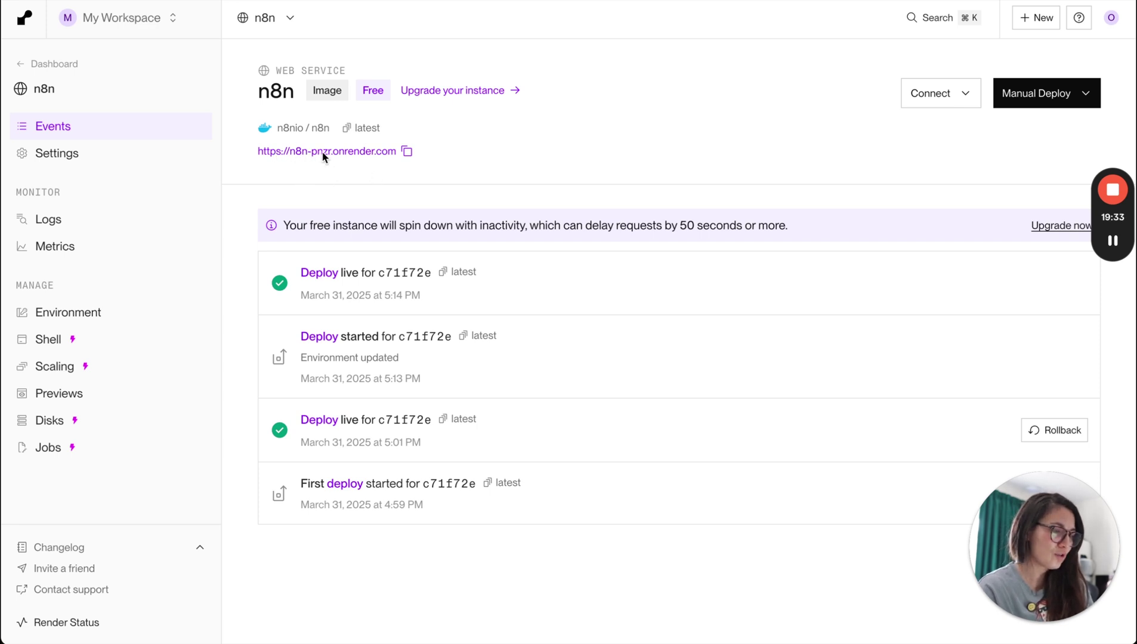
click(362, 151)
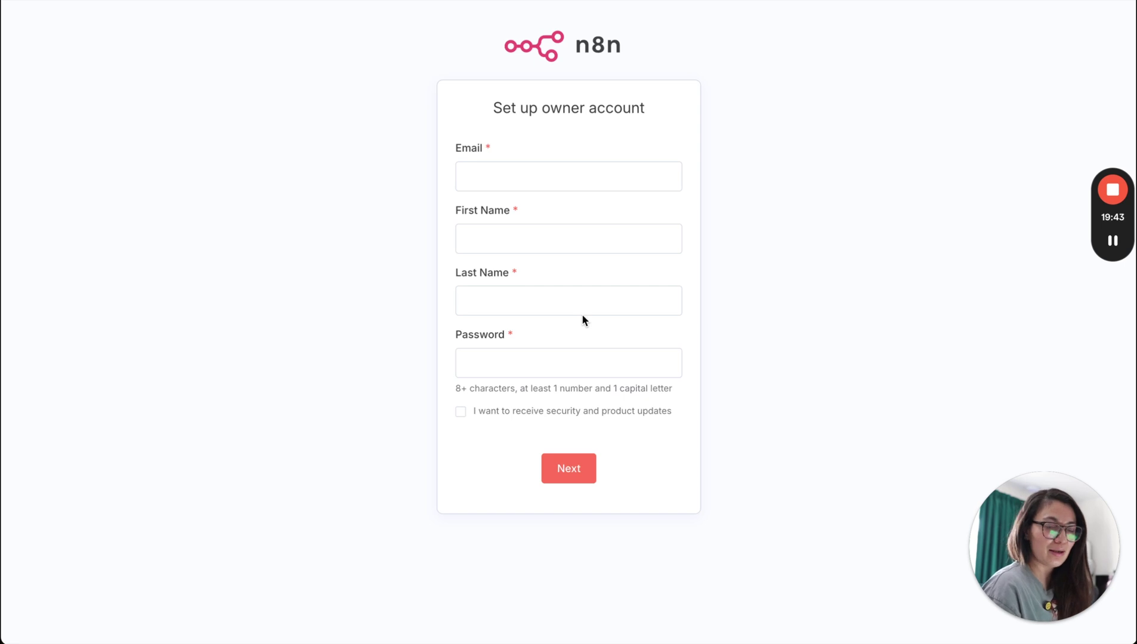
Enter the owner's e-mail address, first name and last name.
click(477, 156)
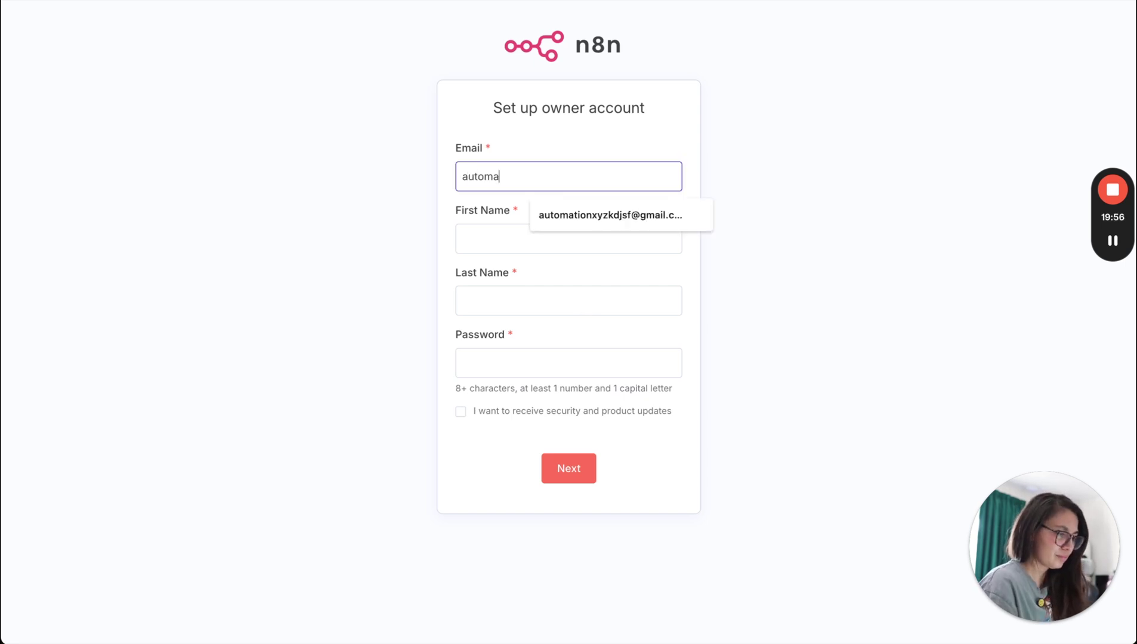
click(650, 215)
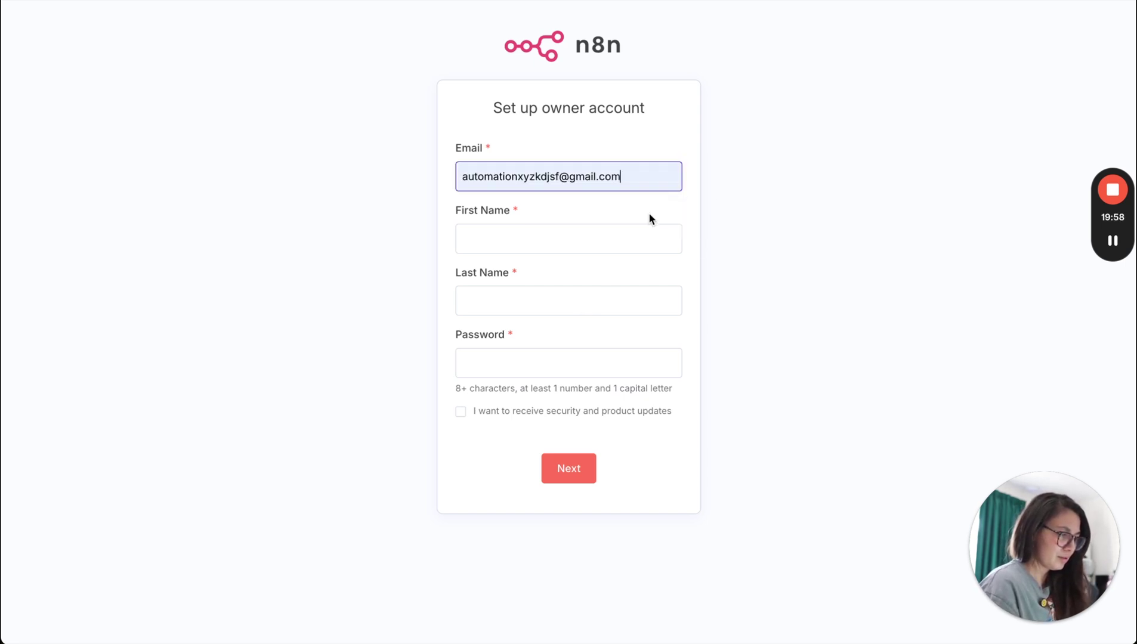
click(482, 240)
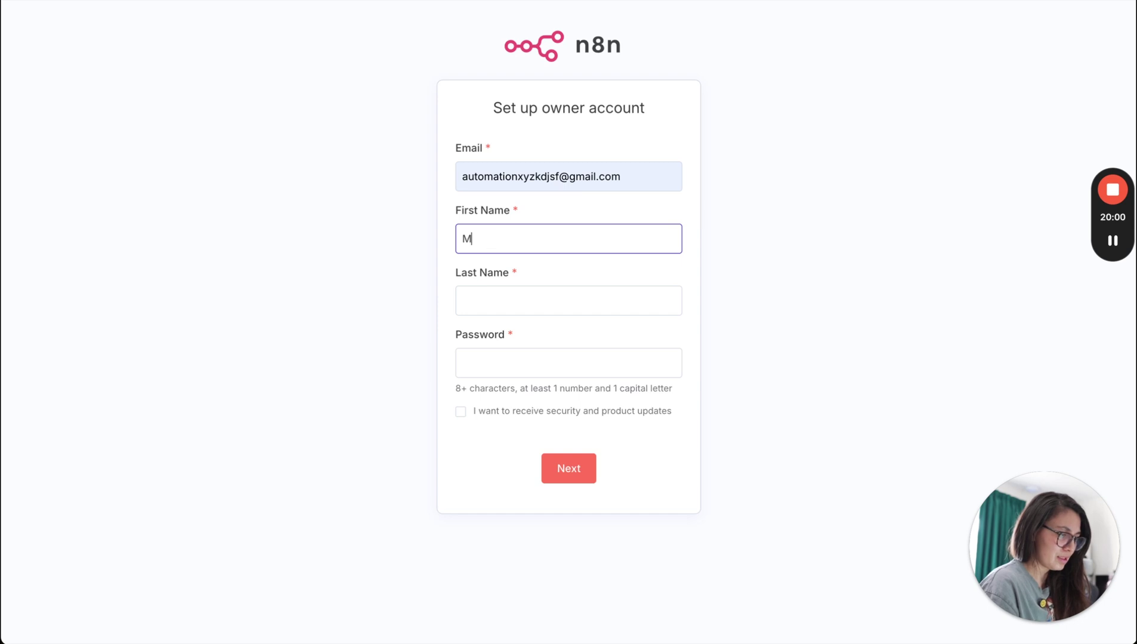
key(Tab)
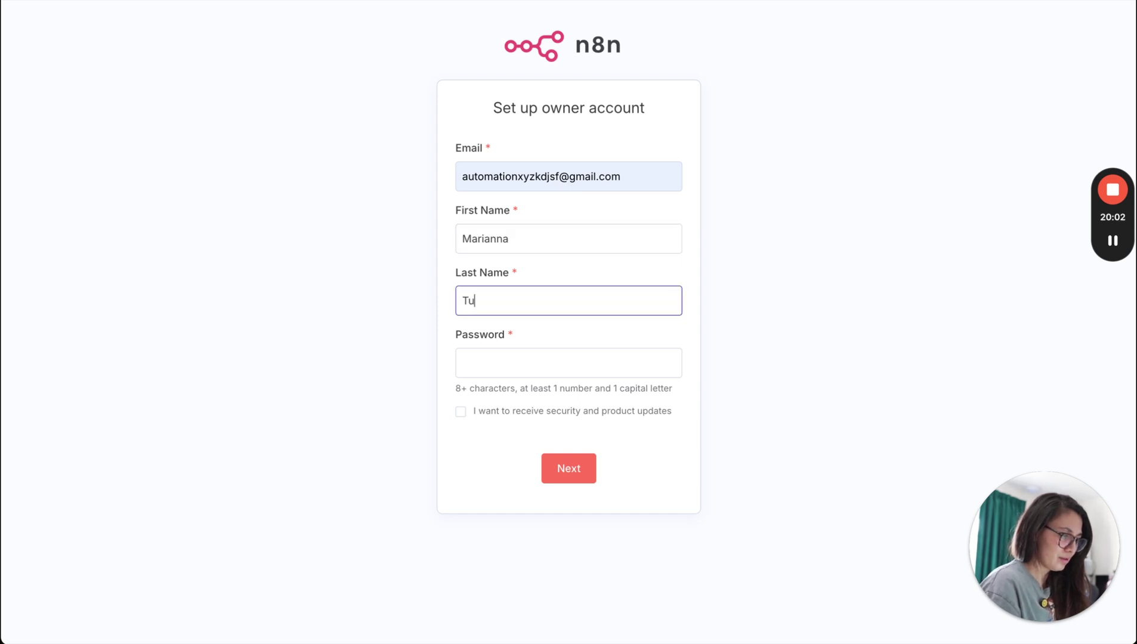
key(Tab)
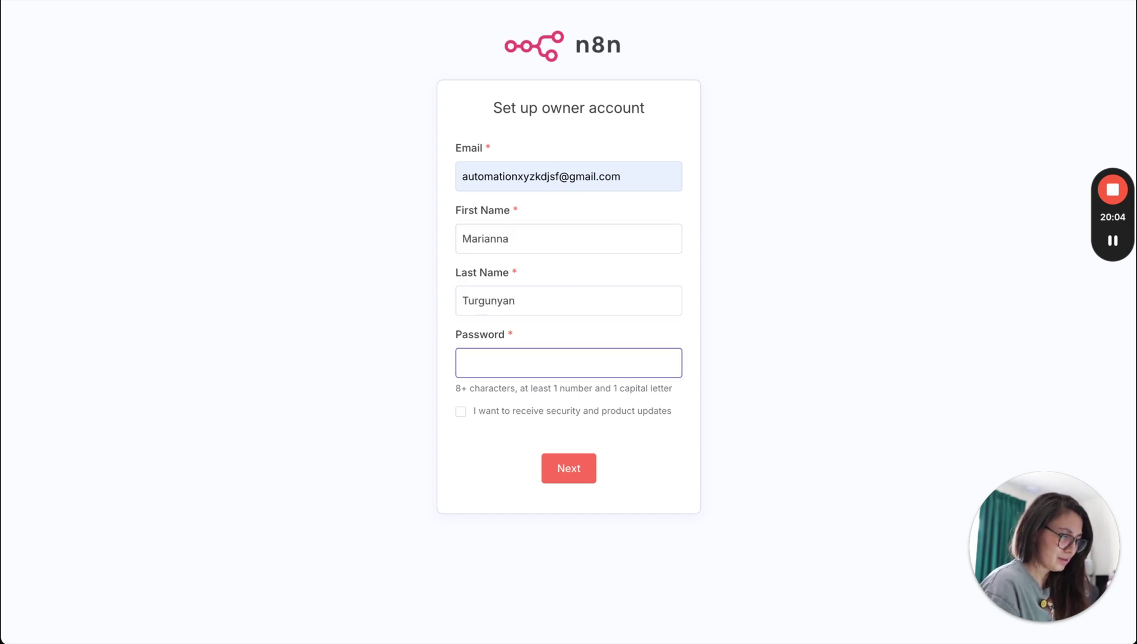
Type the owner account password and submit the form.
click(539, 178)
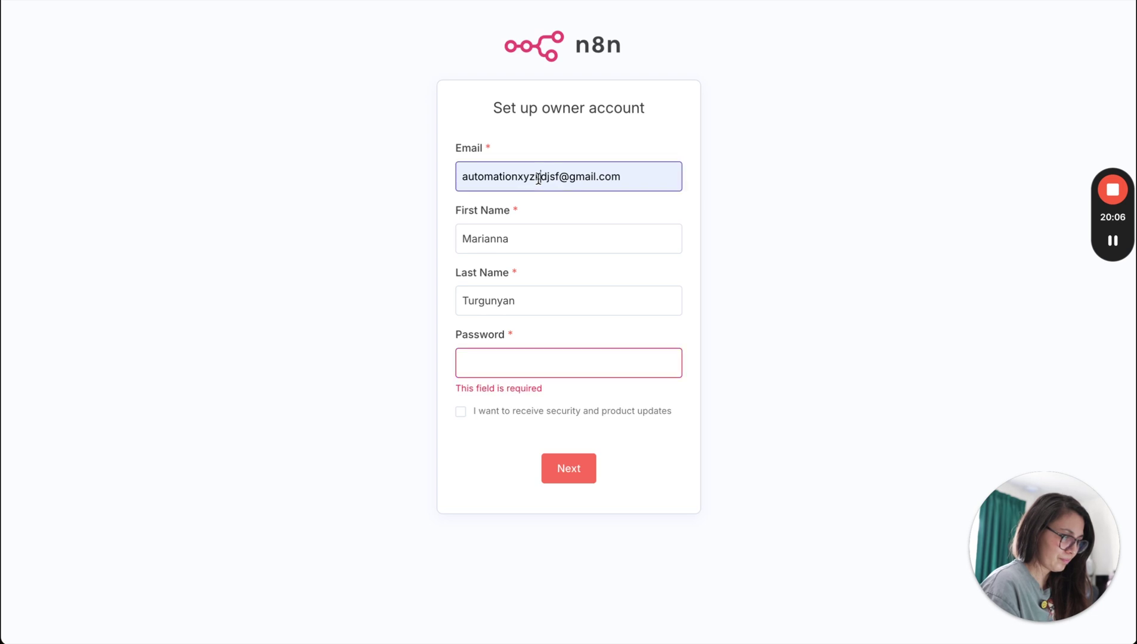
key(ctrl+a)
click(485, 358)
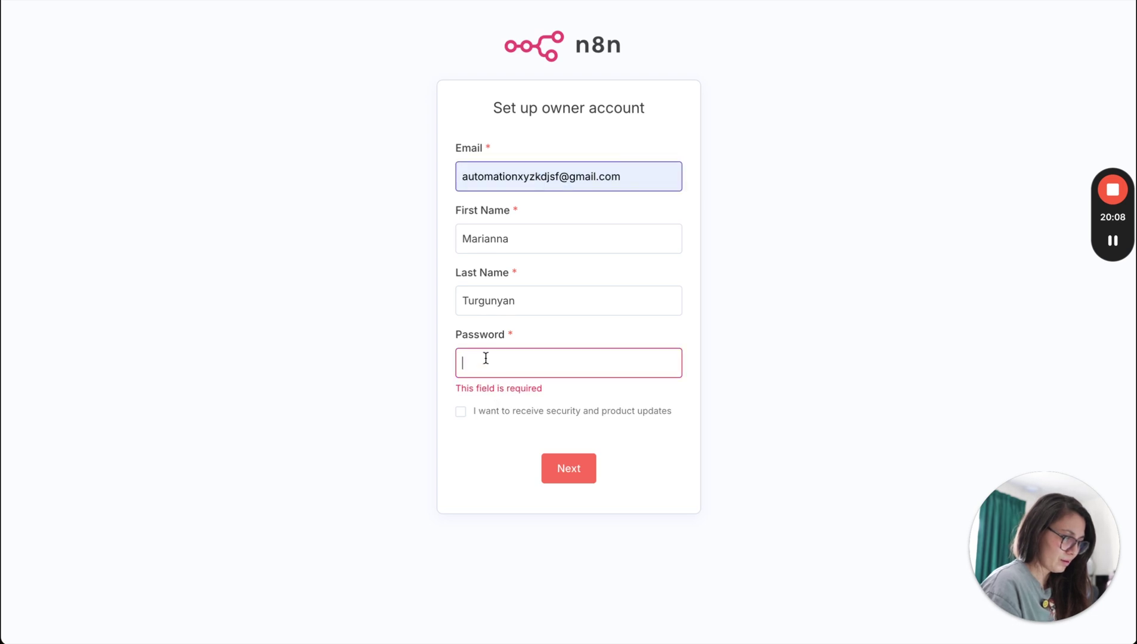
text(••••••••)
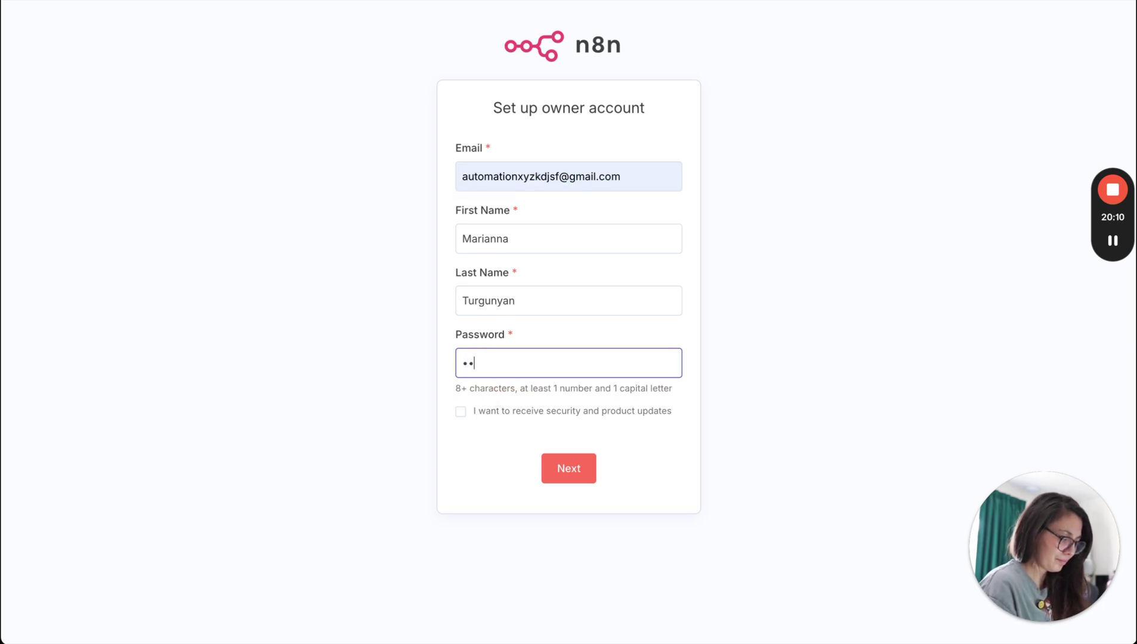
text(•)
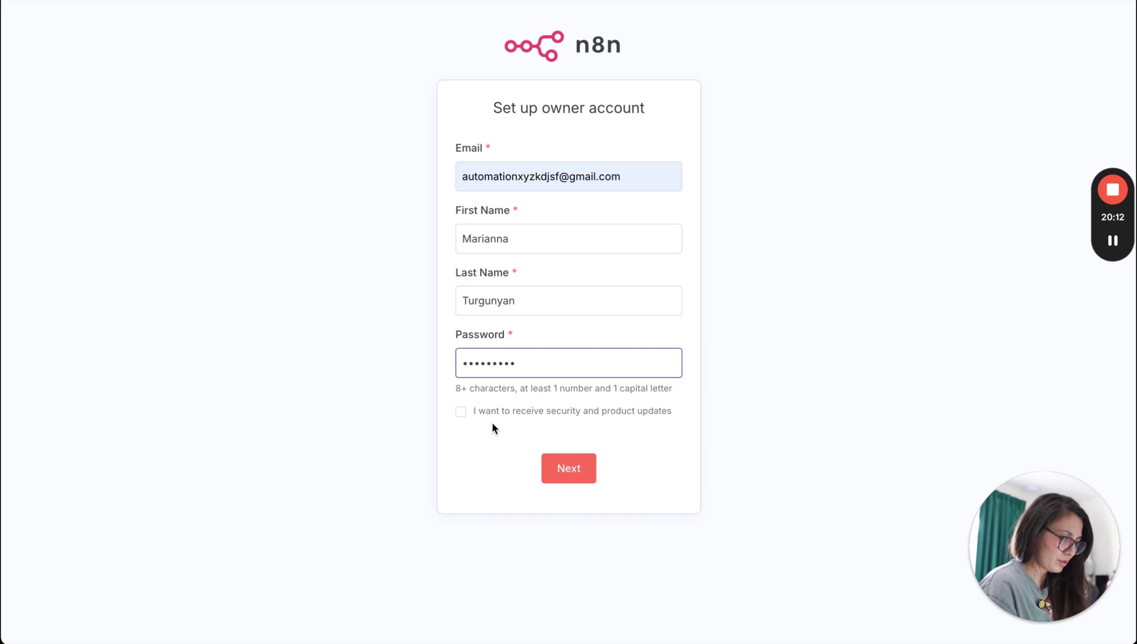
click(566, 478)
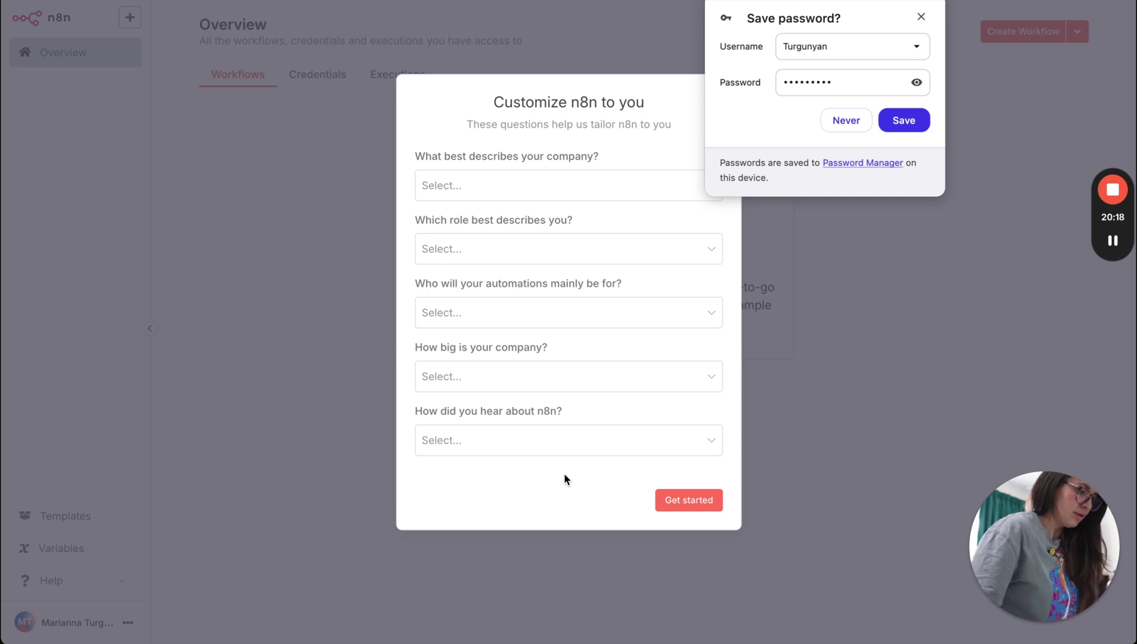
Dismiss the save-password prompt and choose Software as a service, Business Owner and Myself.
click(921, 18)
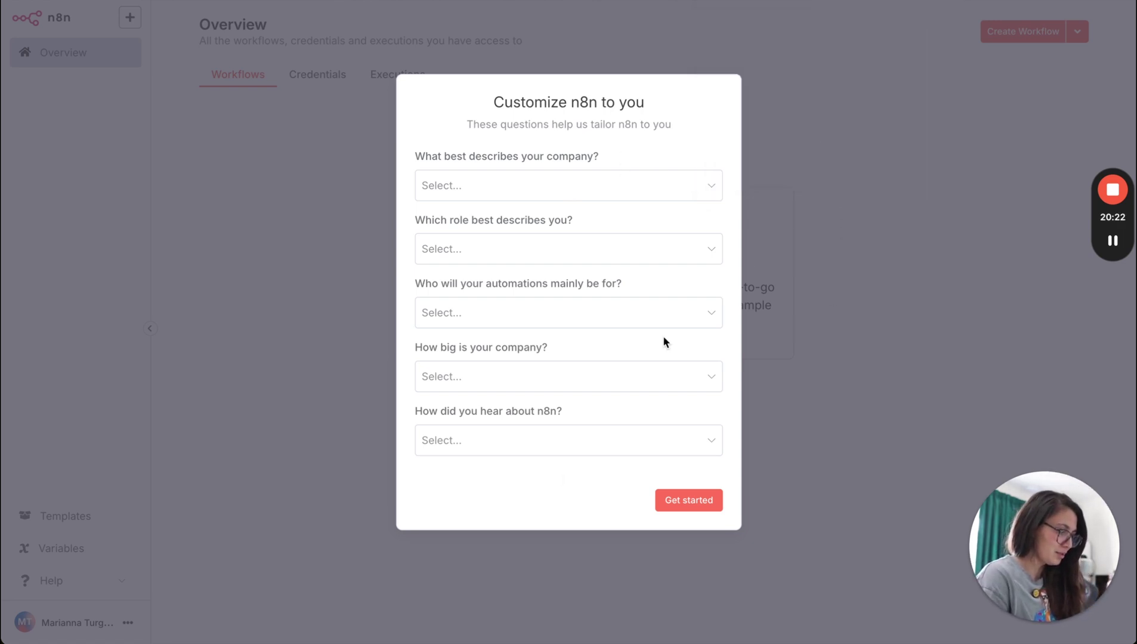
click(485, 197)
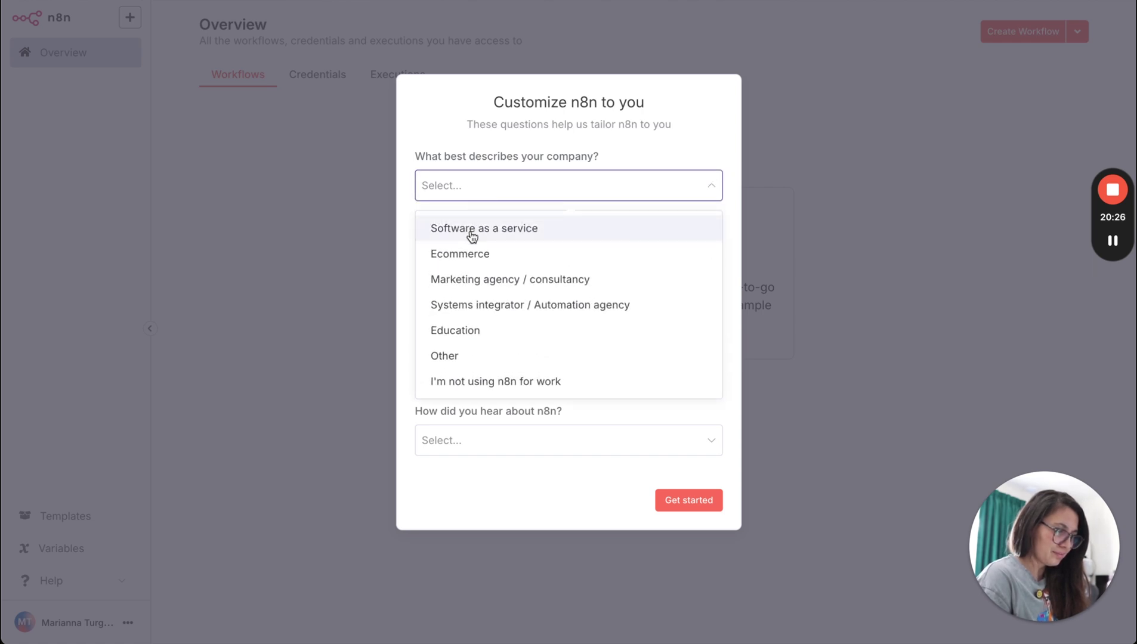
click(472, 236)
click(472, 253)
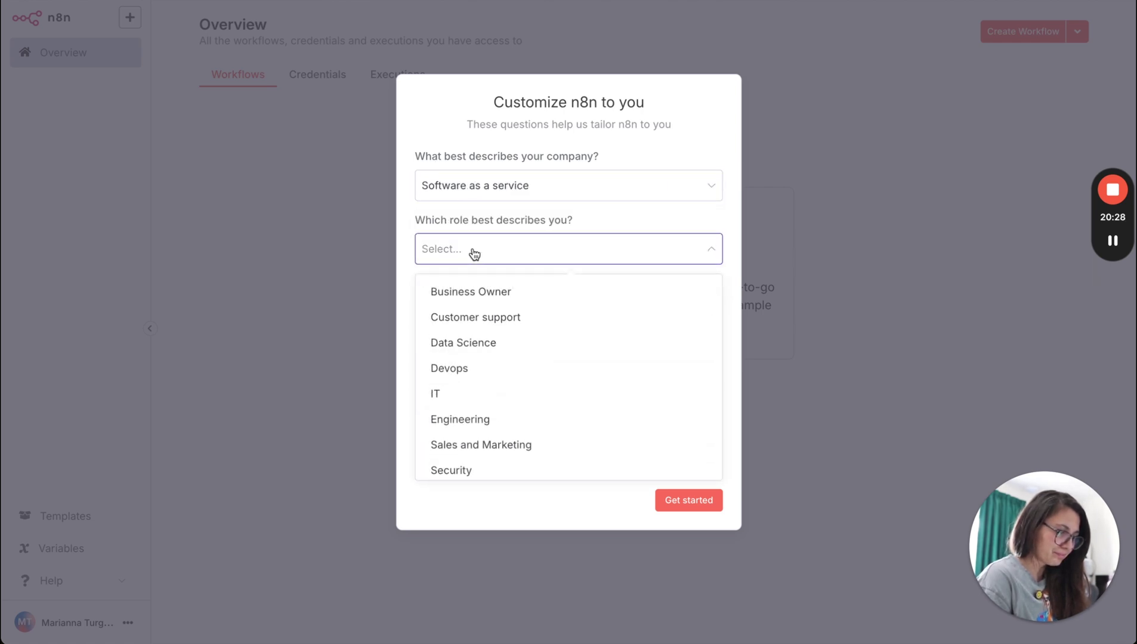
click(474, 290)
click(482, 324)
click(459, 366)
Choose Less than 20 people and YouTube, then submit the survey.
click(469, 326)
click(386, 353)
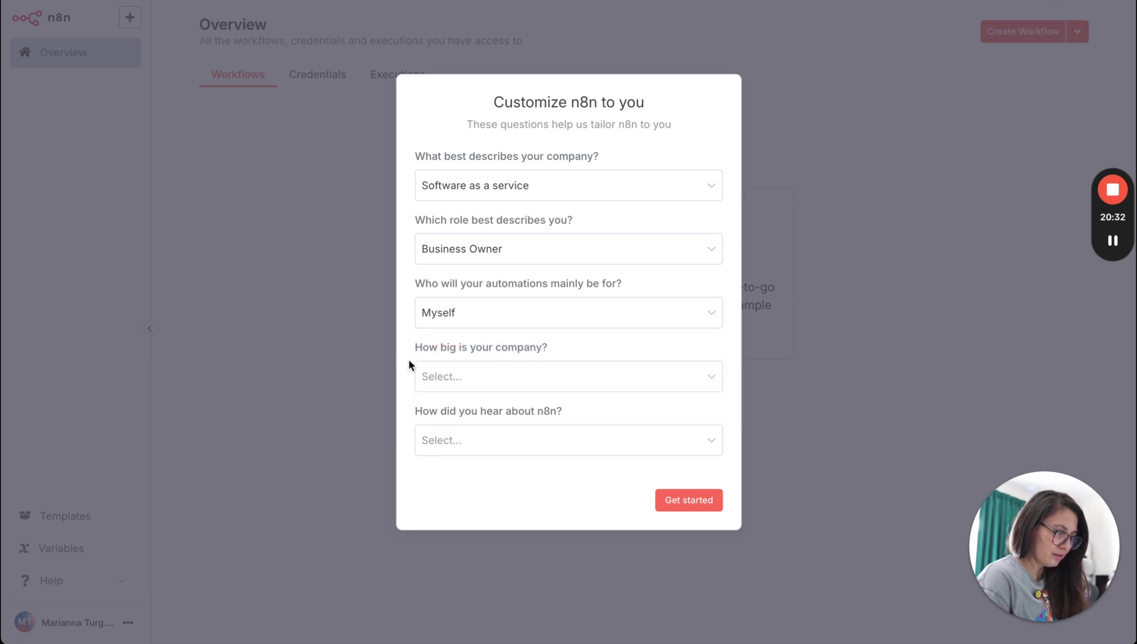
click(450, 376)
click(471, 421)
click(472, 438)
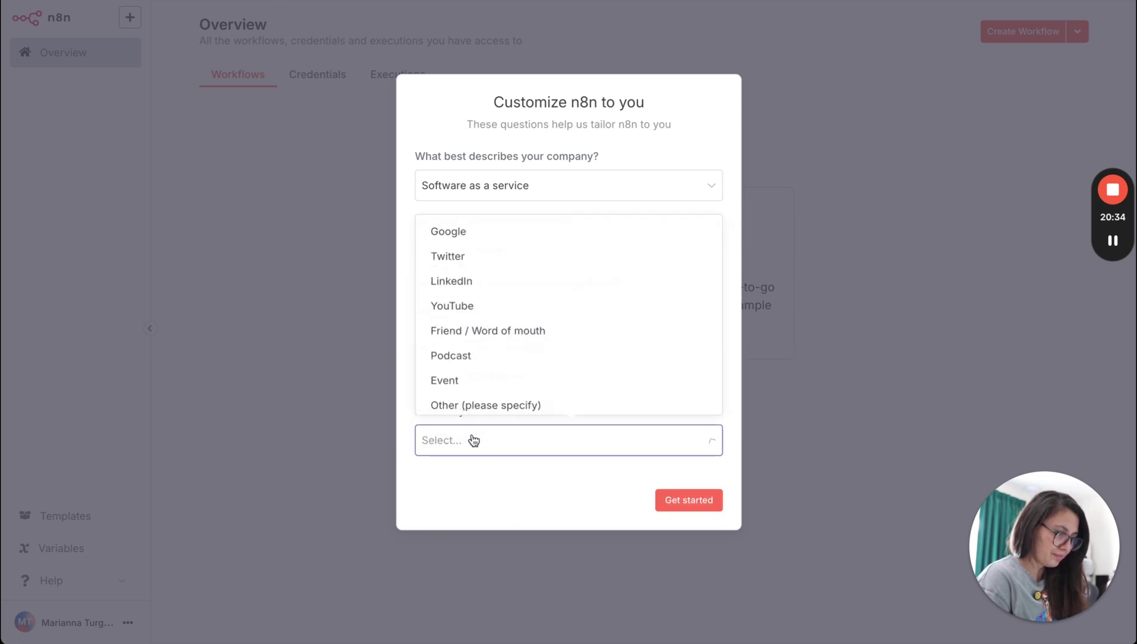
click(460, 309)
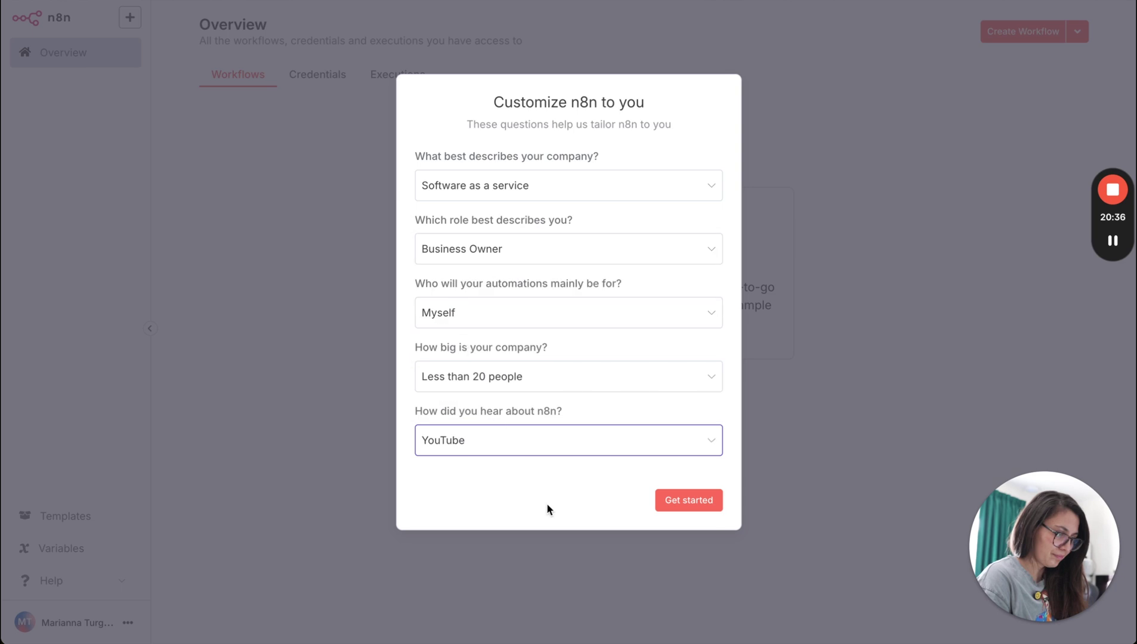
click(680, 515)
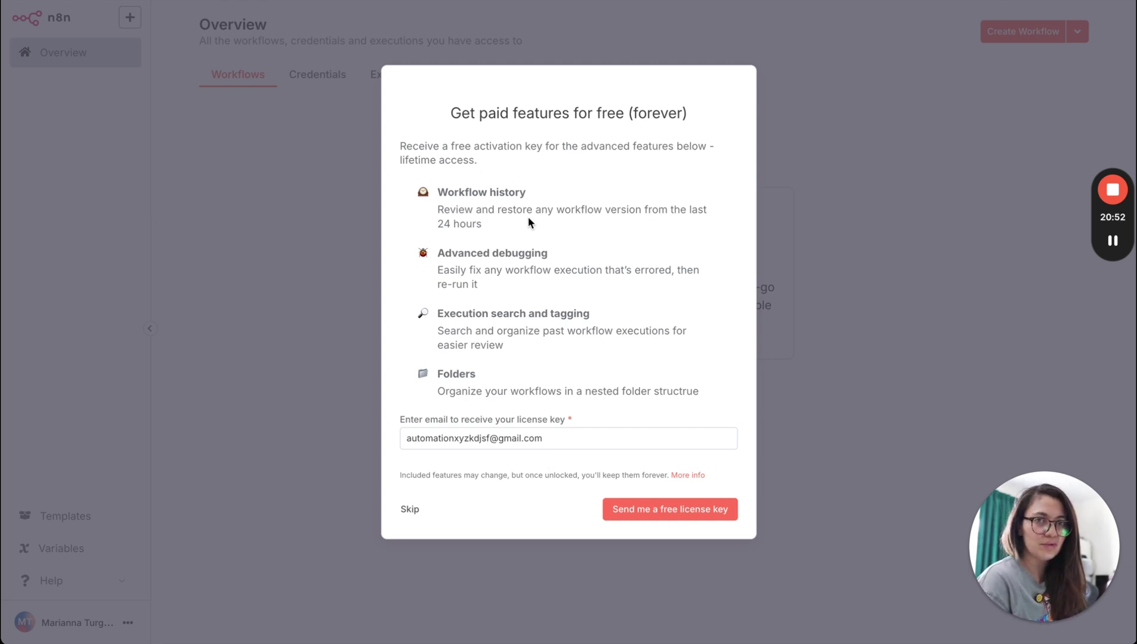
Leave the license-key e-mail unchanged and skip the free paid-features offer.
key(Tab)
click(427, 438)
double_click(456, 439)
click(422, 490)
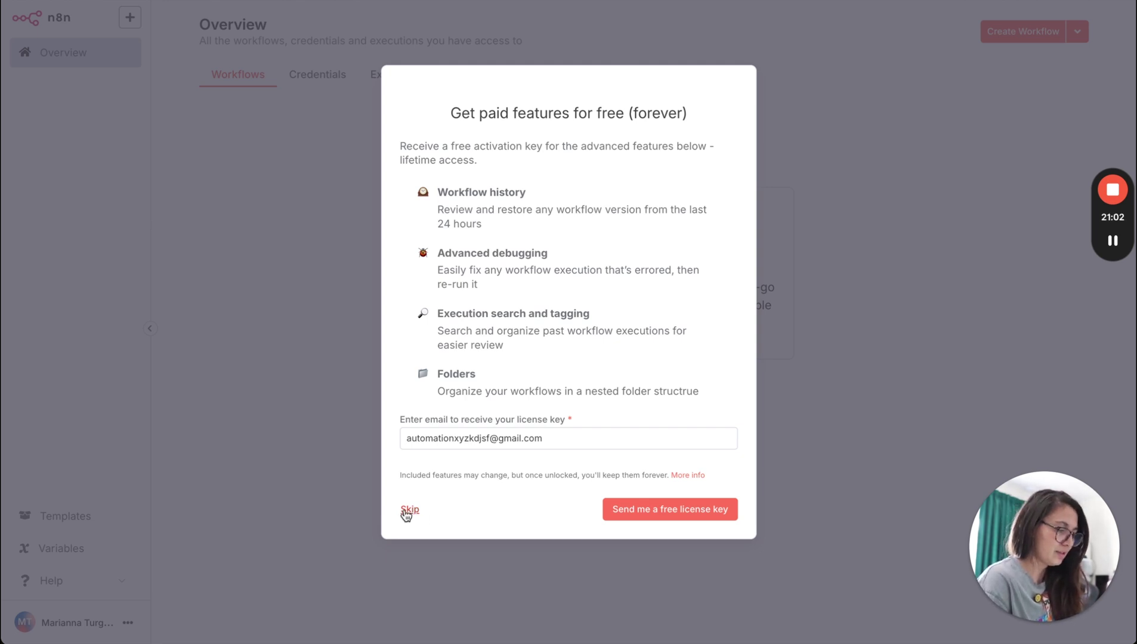
click(407, 511)
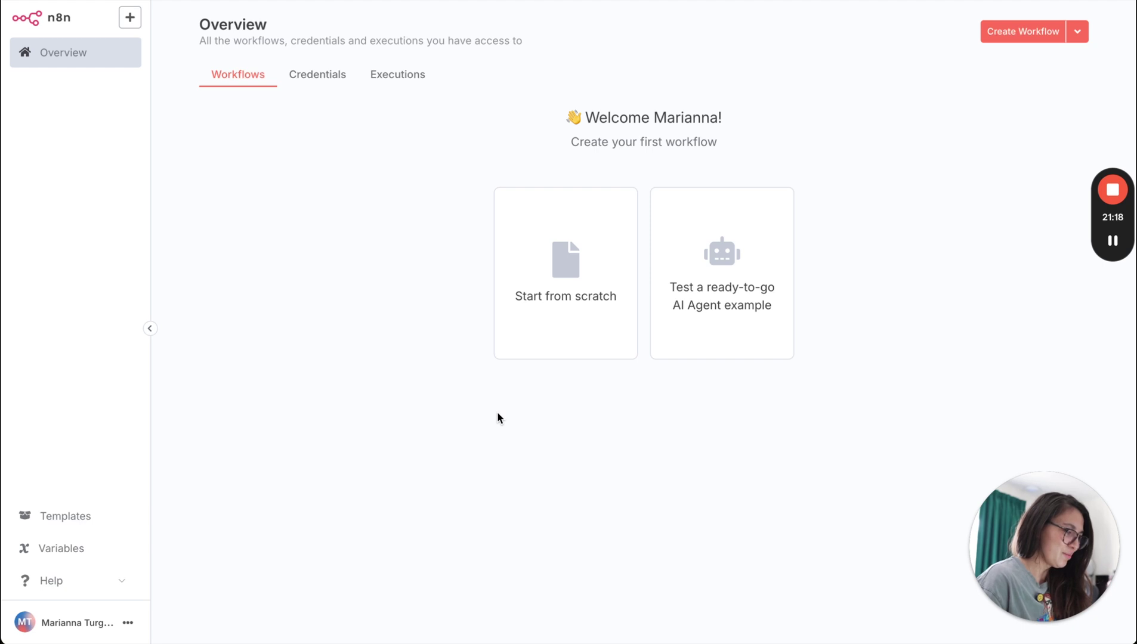
Start a blank workflow using the Start from scratch card.
click(568, 285)
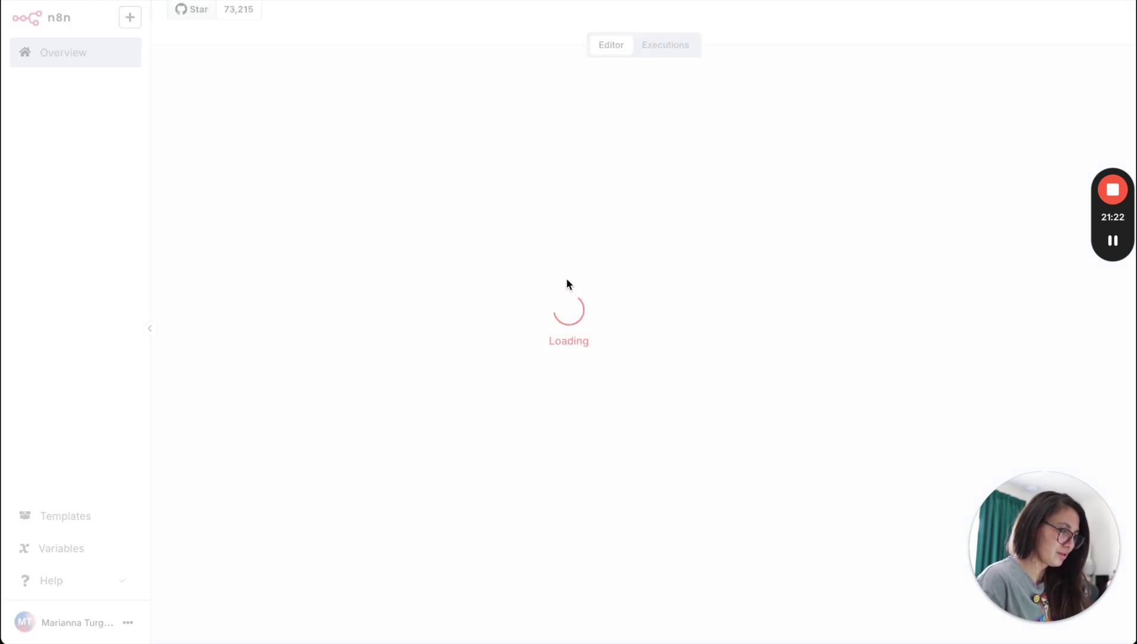